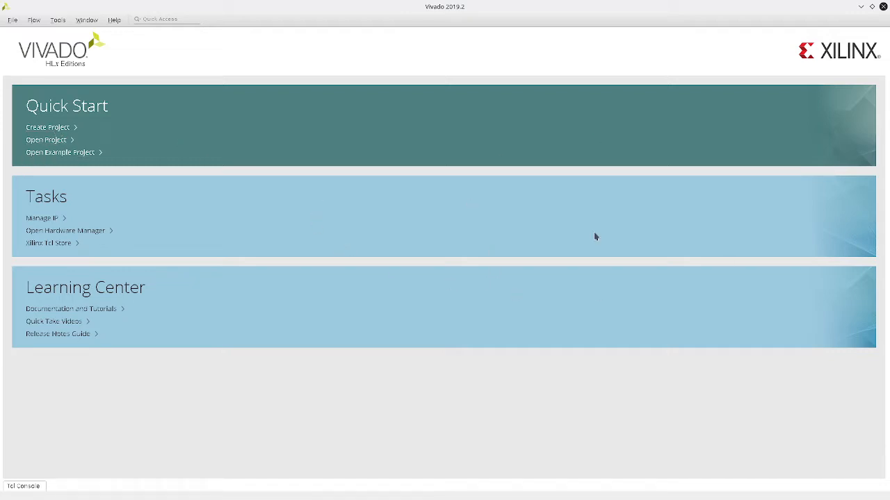
# Start creating a new project and proceed to its name and location settings.
pyautogui.click(44, 128)
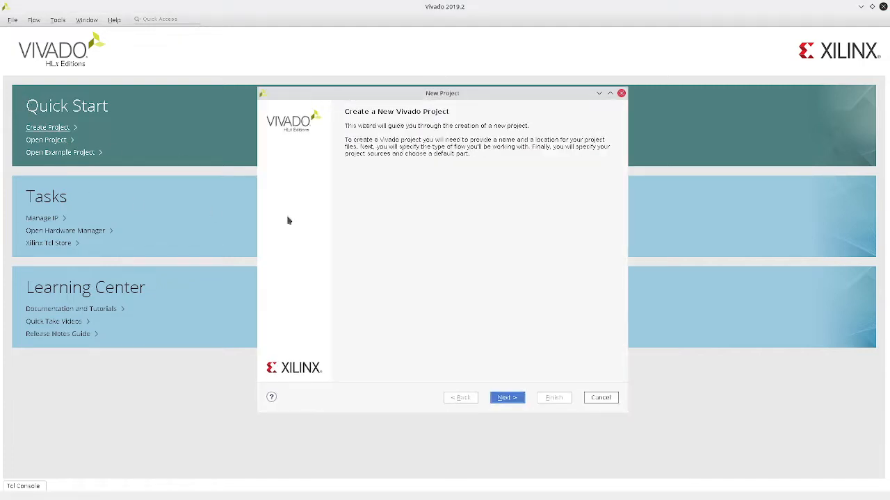
pyautogui.click(506, 397)
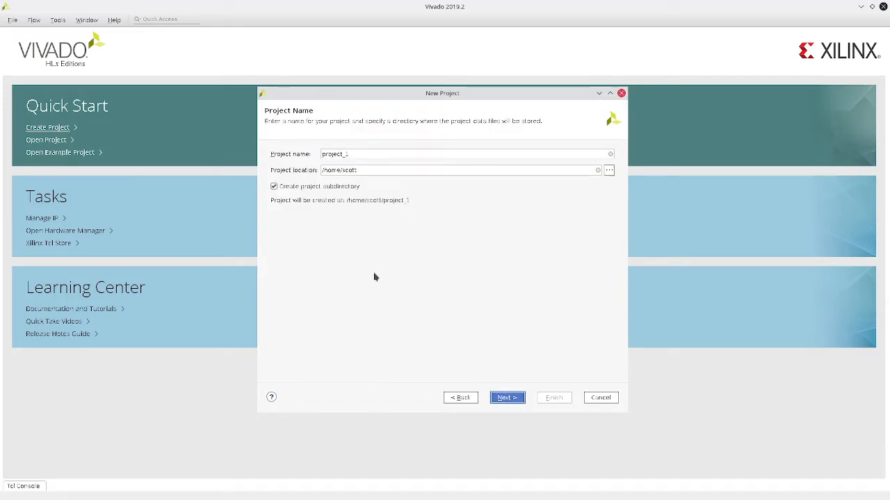
pyautogui.click(356, 170)
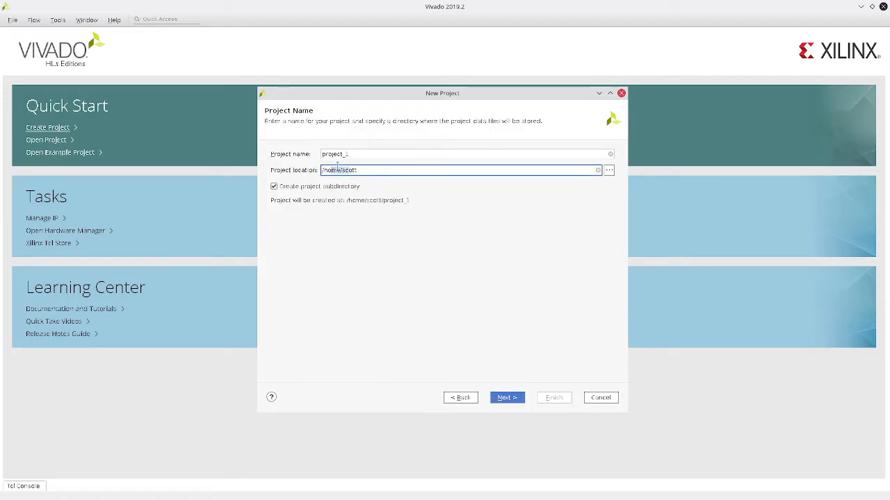
pyautogui.moveTo(371, 170); pyautogui.dragTo(283, 164)
pyautogui.click(346, 169)
pyautogui.moveTo(357, 170); pyautogui.dragTo(306, 163)
pyautogui.click(340, 170)
pyautogui.click(346, 155)
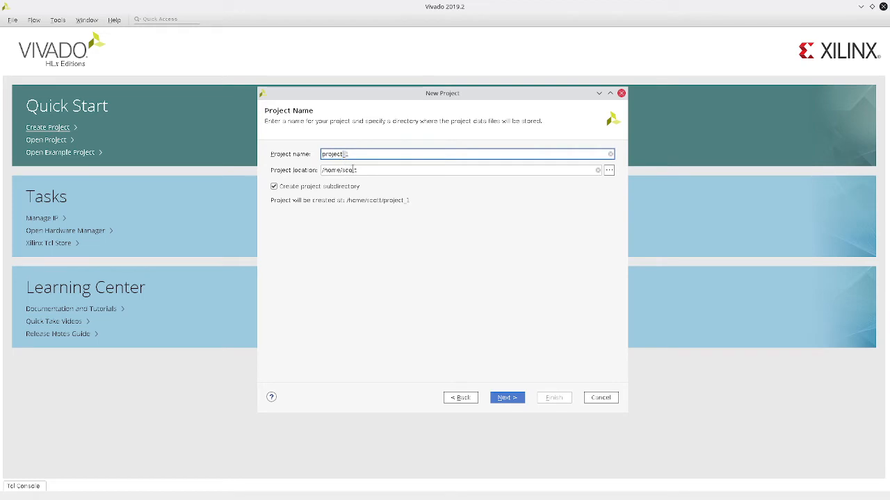
pyautogui.click(355, 170)
pyautogui.click(378, 155)
pyautogui.click(380, 169)
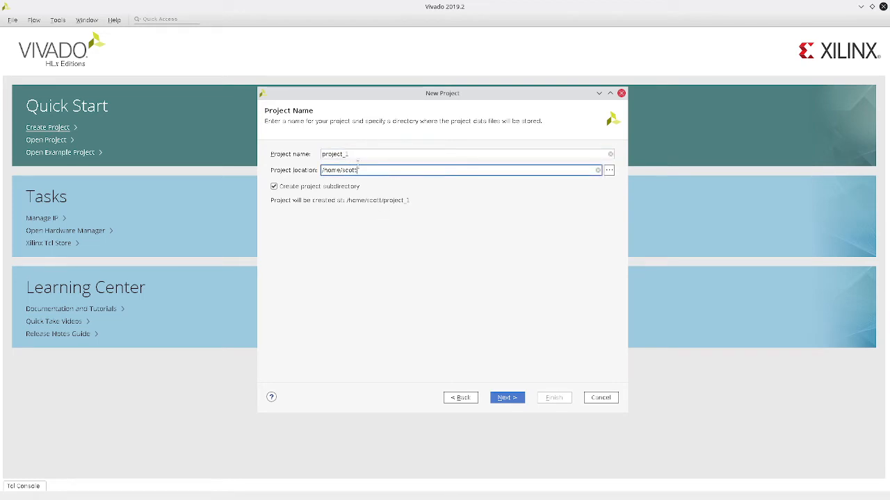
# Keep project_1 as the project name and RTL Project as the type, adding no source or constraint files.
pyautogui.click(516, 403)
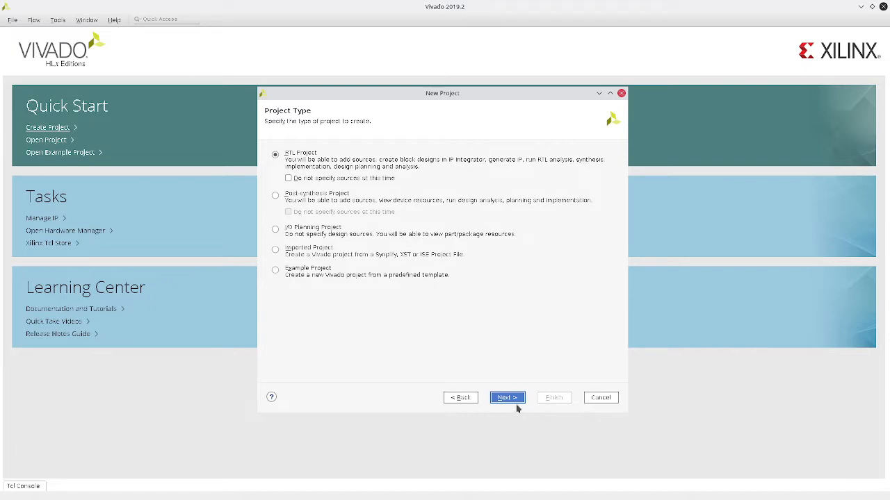
pyautogui.click(506, 402)
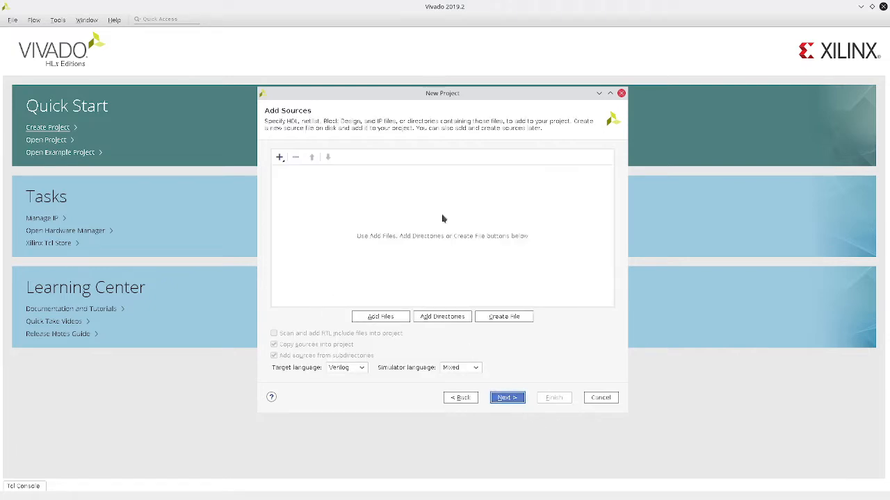
pyautogui.click(518, 398)
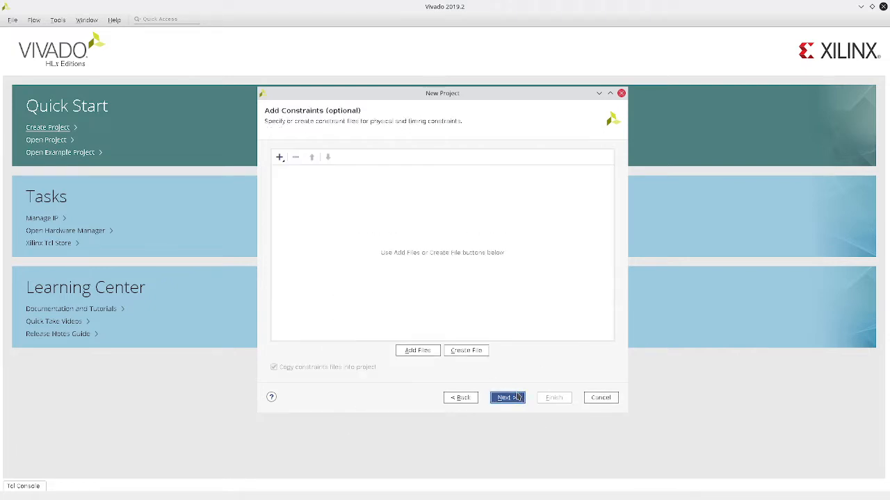
pyautogui.click(508, 399)
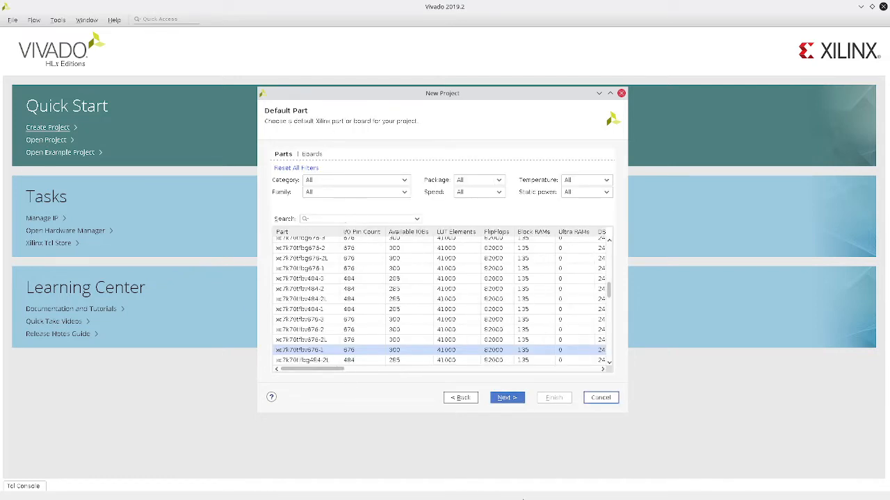
# Look through the evaluation boards offered as the project's default device, and return to the list of parts.
pyautogui.click(295, 153)
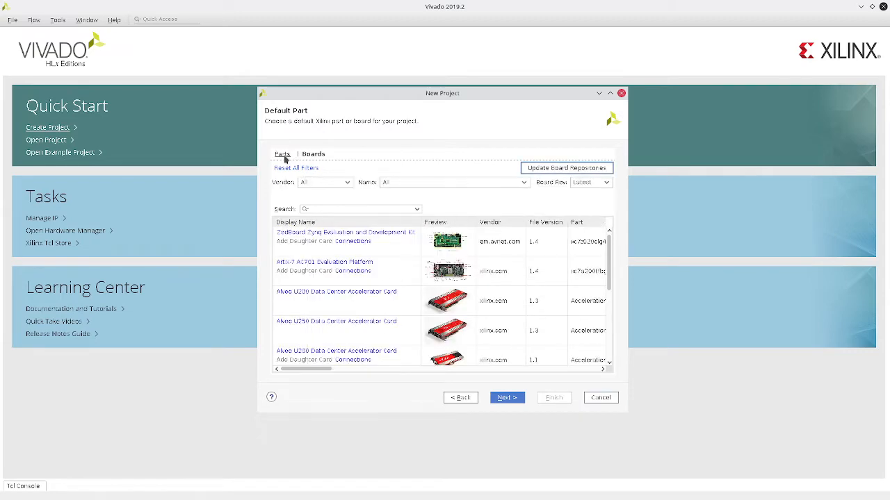
pyautogui.scroll(-5, 363, 286)
pyautogui.scroll(3, 363, 287)
pyautogui.scroll(-3, 362, 288)
pyautogui.scroll(3, 362, 290)
pyautogui.scroll(1, 363, 290)
pyautogui.click(282, 155)
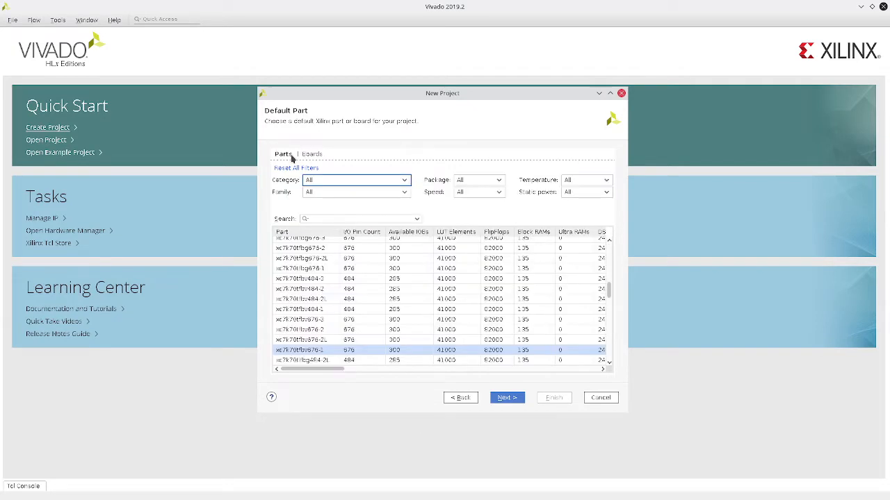
# Choose xc7k70tfbv676-1 as the default part and finish creating the project.
pyautogui.click(358, 349)
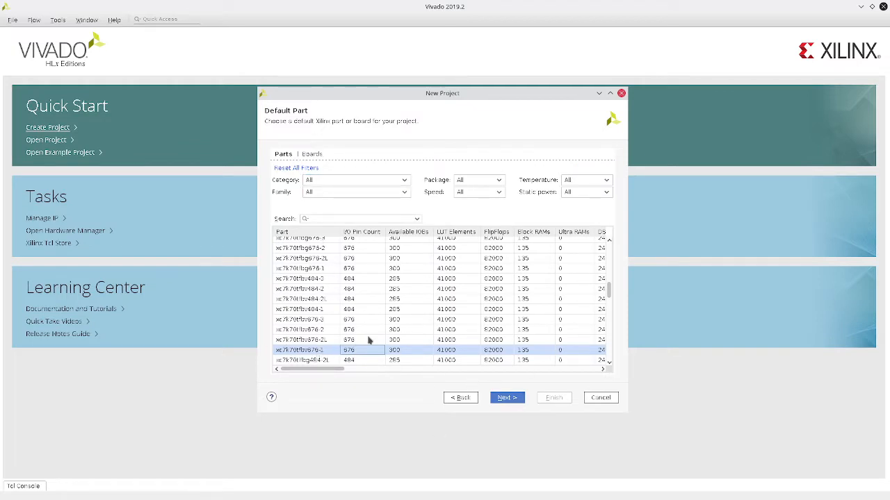
pyautogui.click(513, 400)
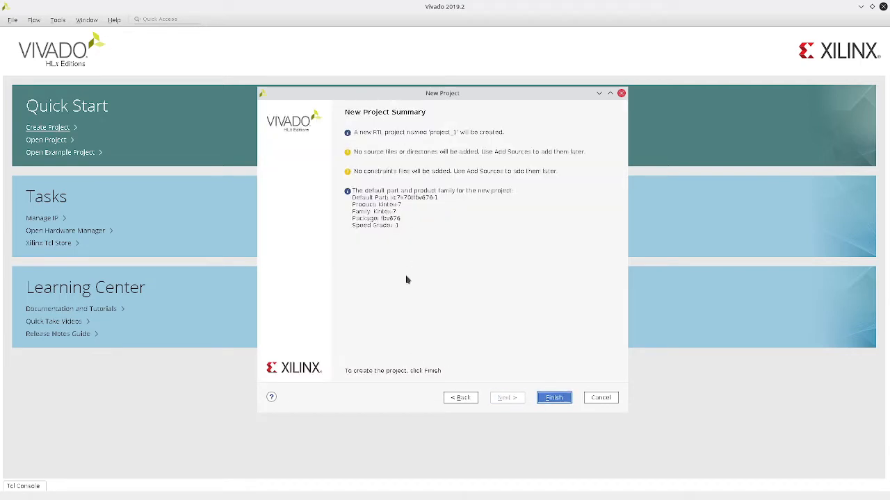
pyautogui.click(554, 397)
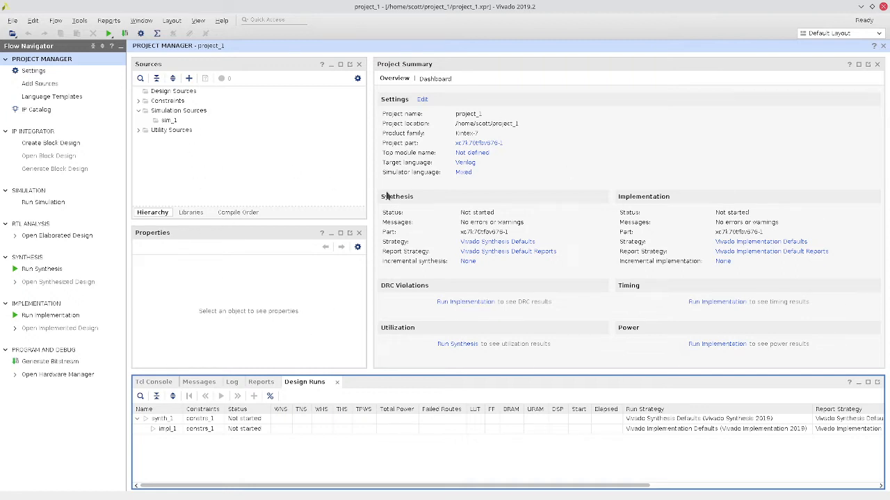
pyautogui.click(13, 21)
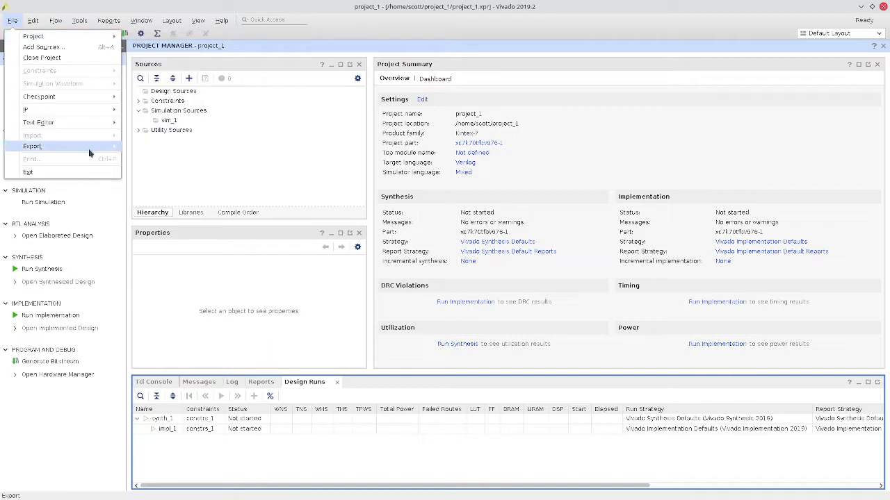
pyautogui.click(240, 212)
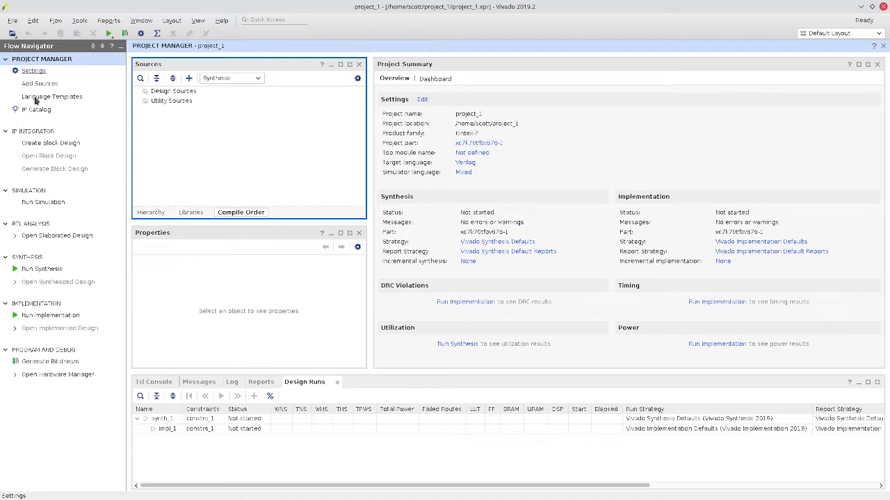
# Open the IP repository page of the project settings.
pyautogui.click(33, 71)
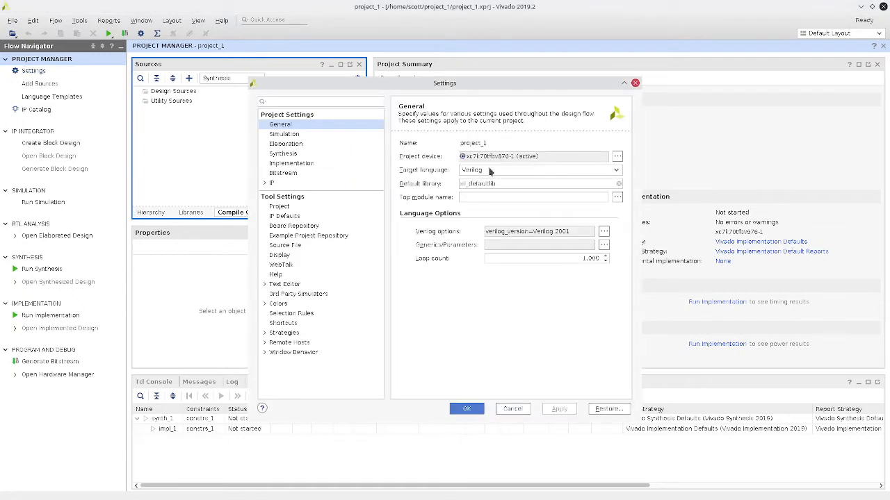
pyautogui.click(267, 184)
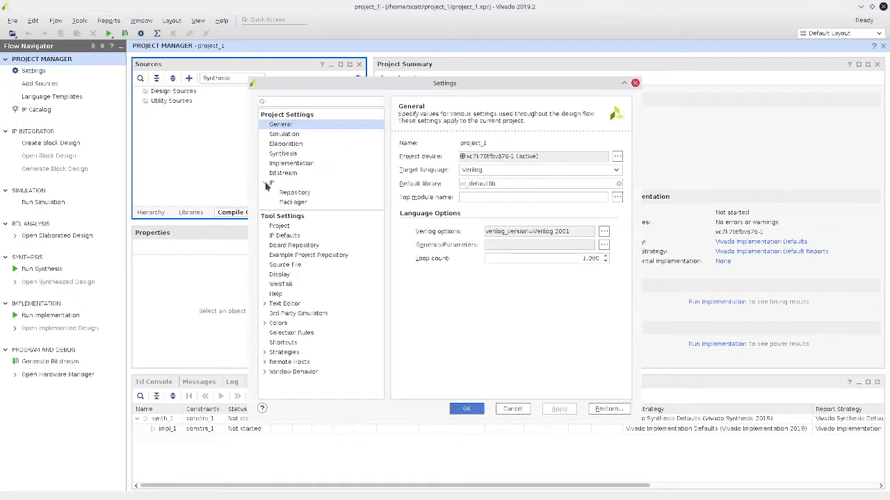
pyautogui.click(292, 202)
pyautogui.click(294, 193)
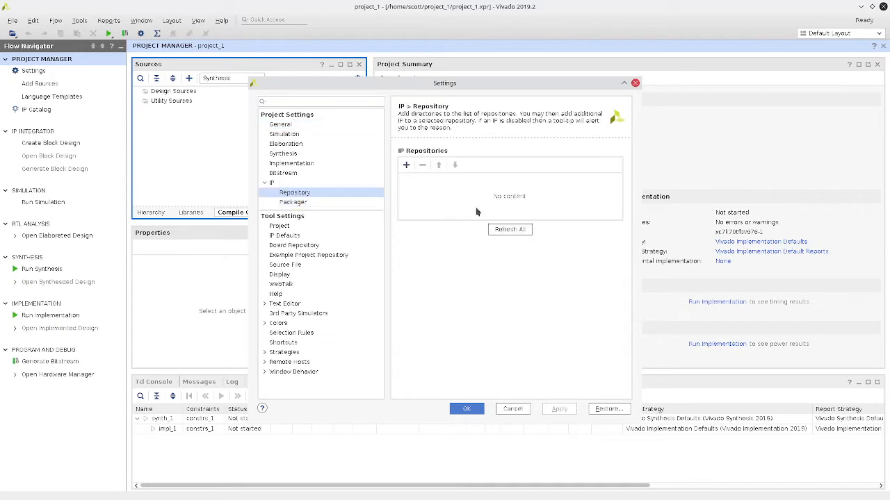
# Add the opt/Basys3/Library/XUP_LIB folder from the home directory as an IP repository and apply the settings.
pyautogui.click(404, 164)
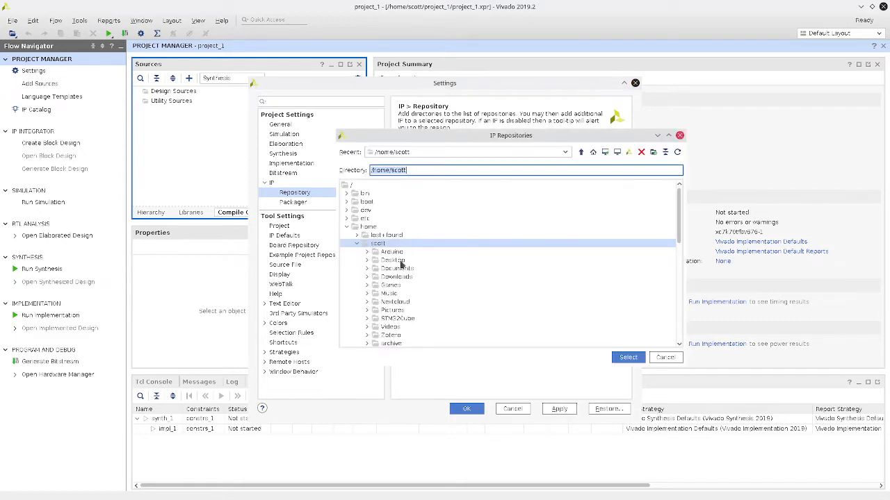
pyautogui.scroll(-3, 395, 306)
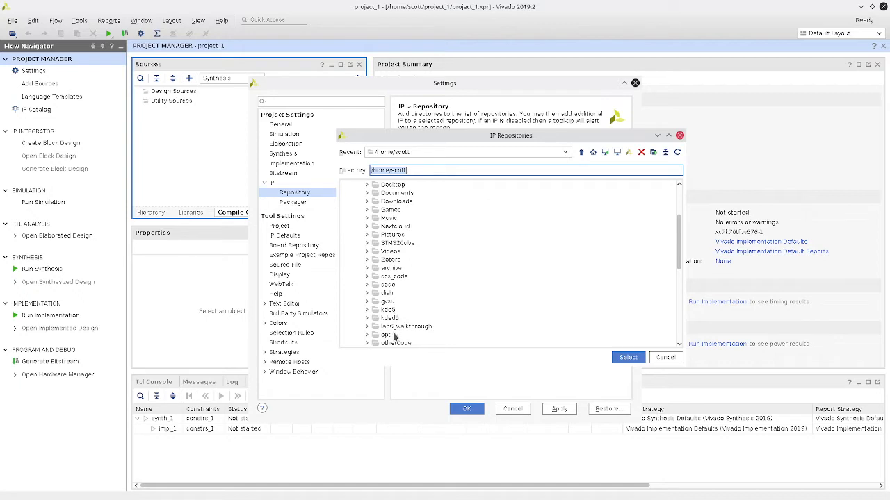
pyautogui.doubleClick(384, 335)
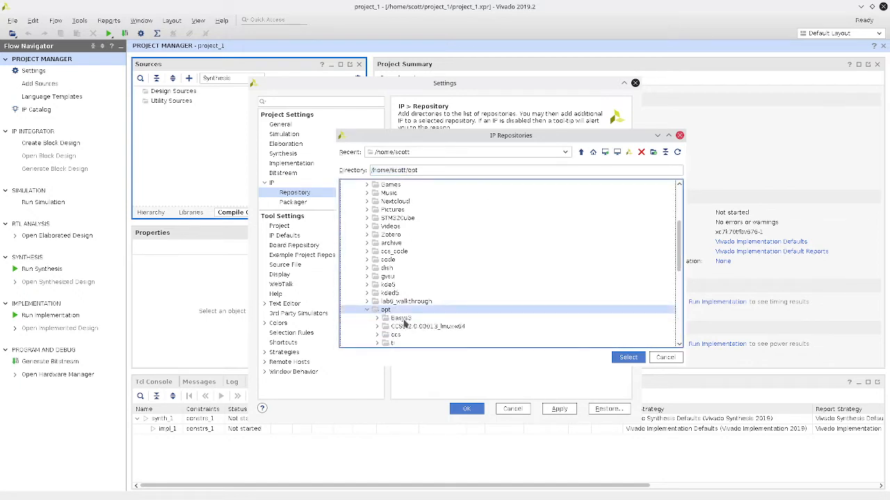
pyautogui.doubleClick(404, 321)
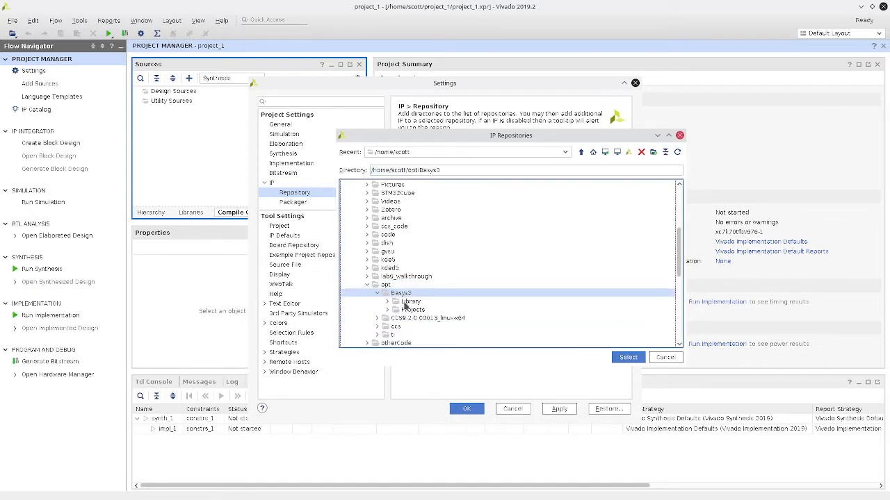
pyautogui.doubleClick(407, 301)
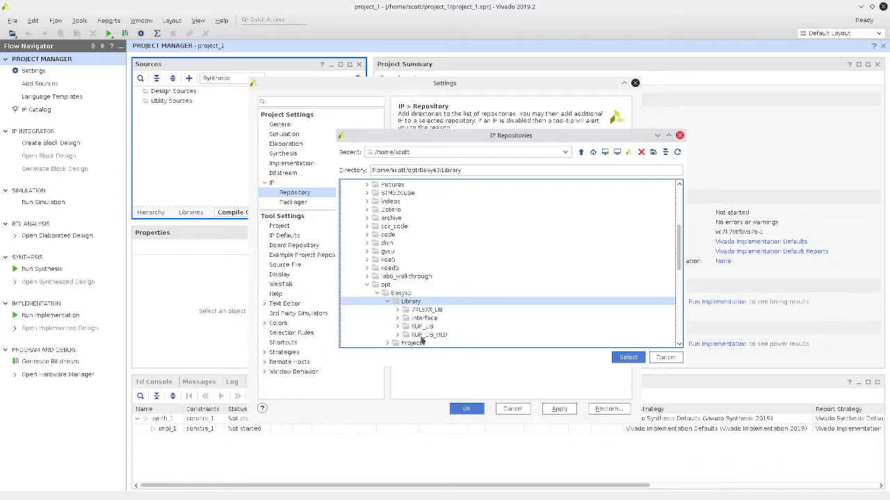
pyautogui.click(424, 335)
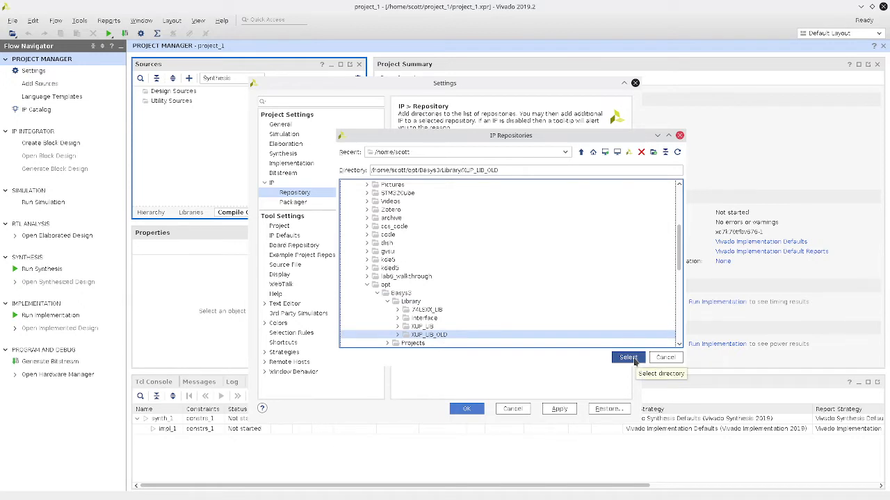
pyautogui.click(629, 358)
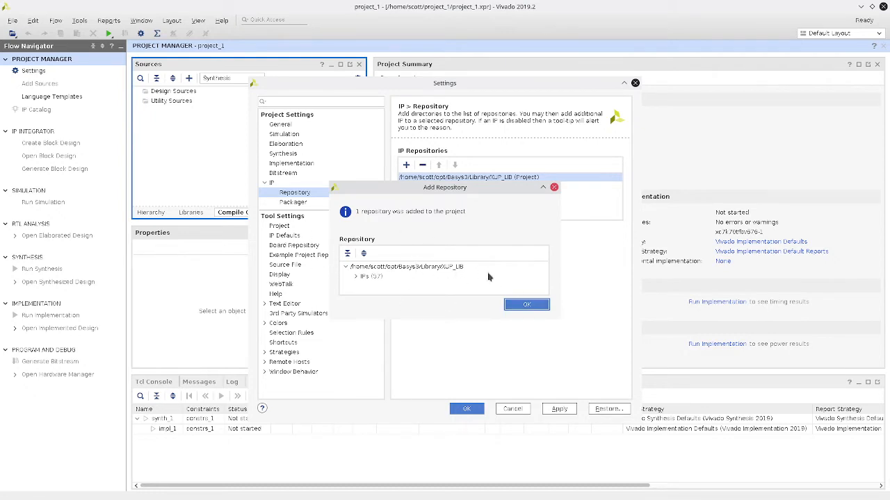
pyautogui.click(527, 306)
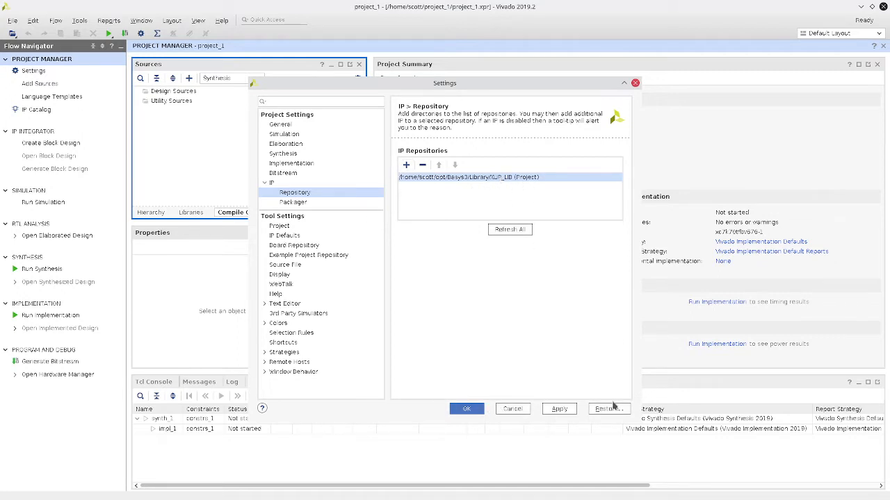
pyautogui.click(559, 409)
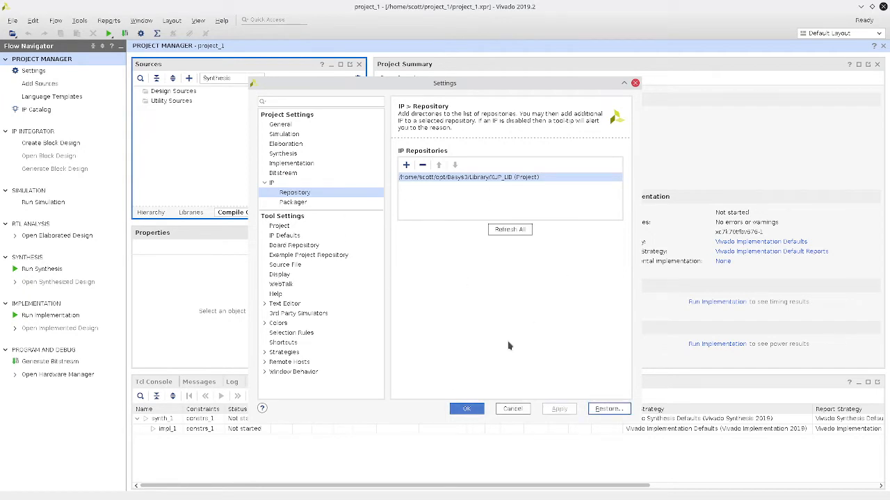
pyautogui.click(475, 410)
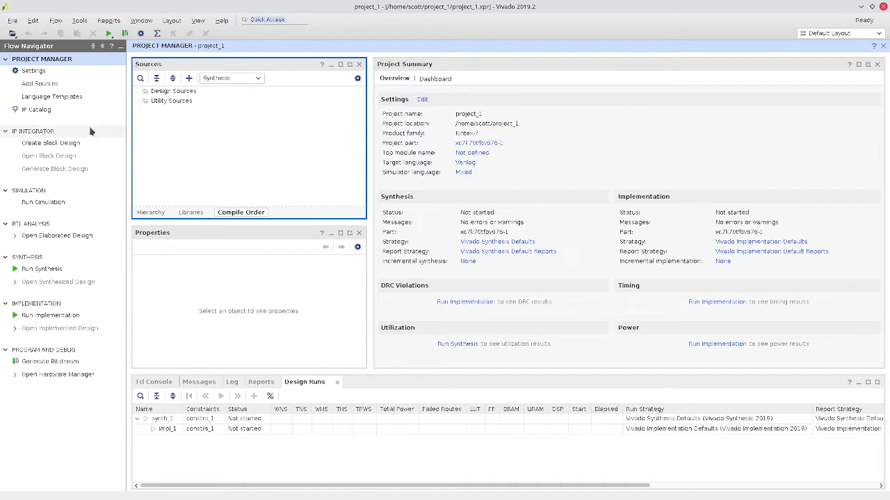
# Create a block design named top_block_diagram, local to the project and in the Design Sources set.
pyautogui.click(50, 143)
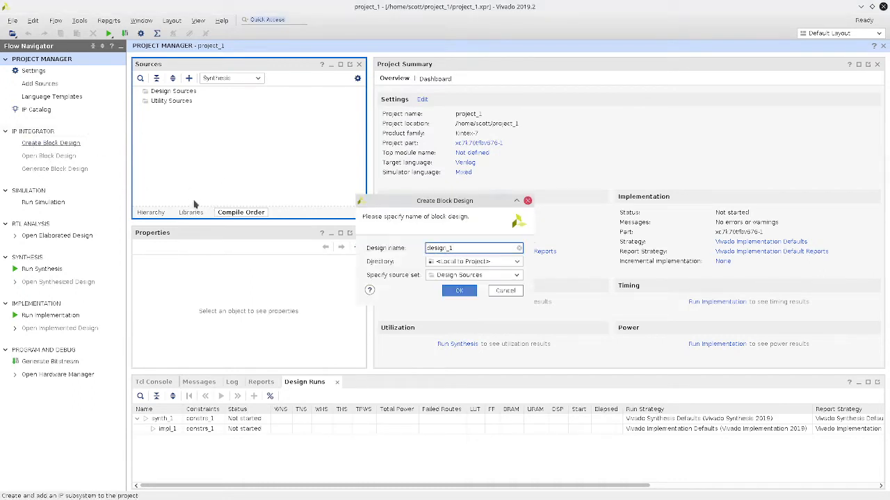
pyautogui.doubleClick(469, 251)
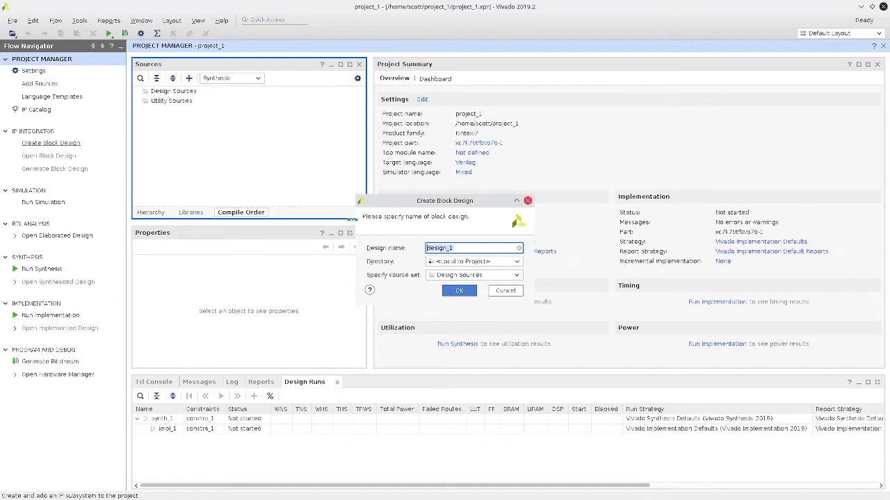
pyautogui.write('blo')
pyautogui.write('top')
pyautogui.write('_diagram')
pyautogui.click(463, 292)
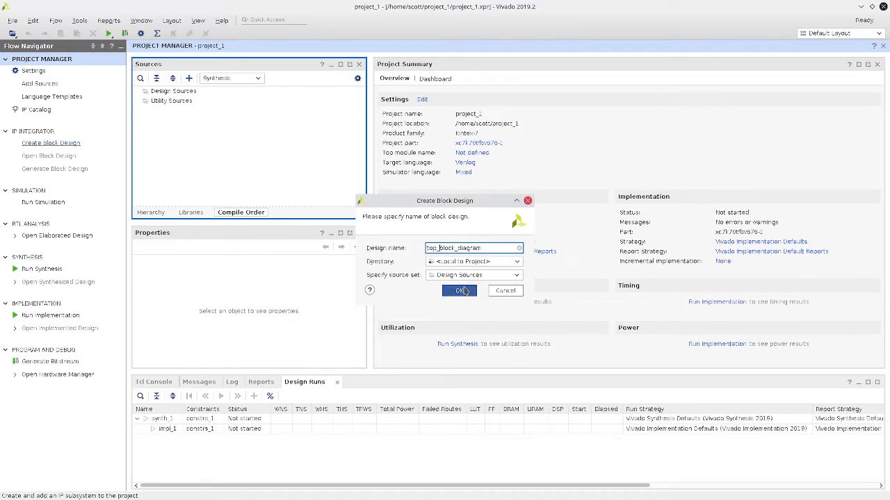
pyautogui.click(459, 292)
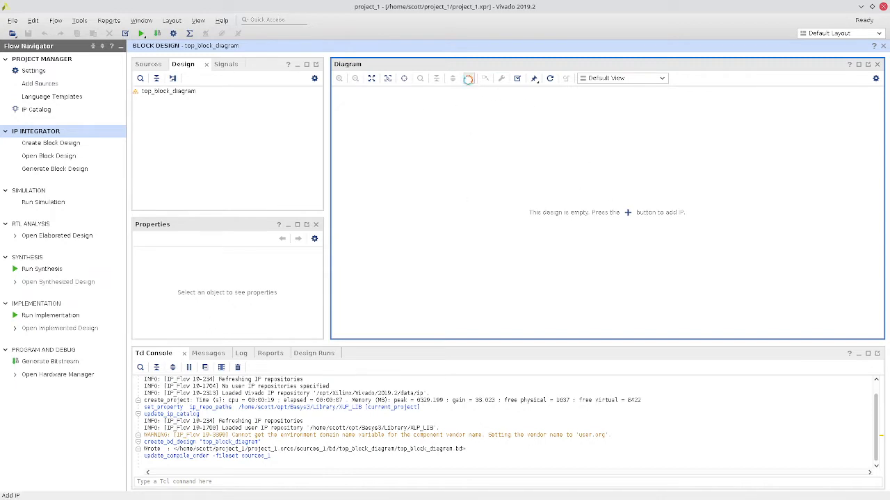
# Find the two-input XOR gate in the IP catalog and add xup_xor2 to the block design.
pyautogui.click(468, 79)
pyautogui.write('xor')
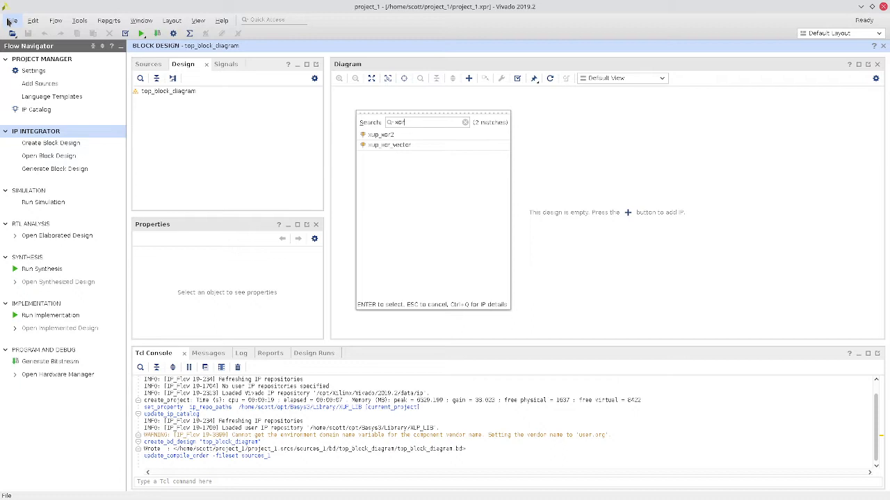
pyautogui.click(389, 139)
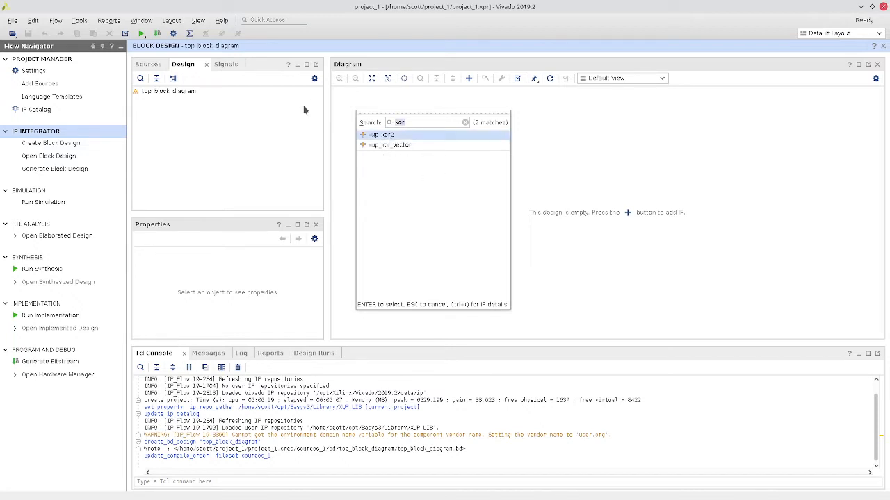
pyautogui.write('nd')
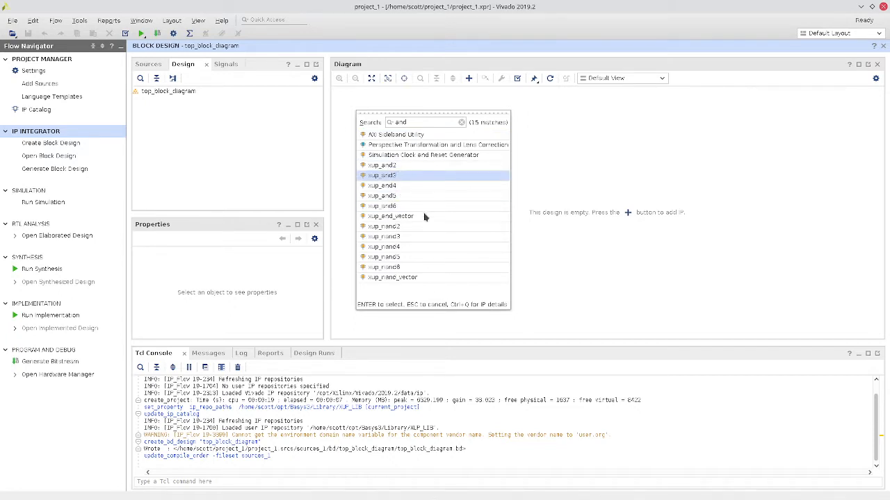
pyautogui.write('or')
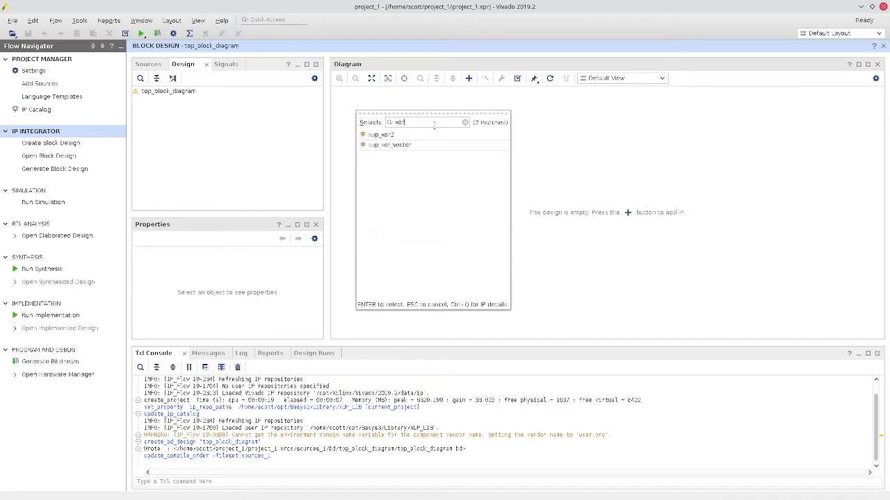
pyautogui.moveTo(389, 134); pyautogui.dragTo(603, 163)
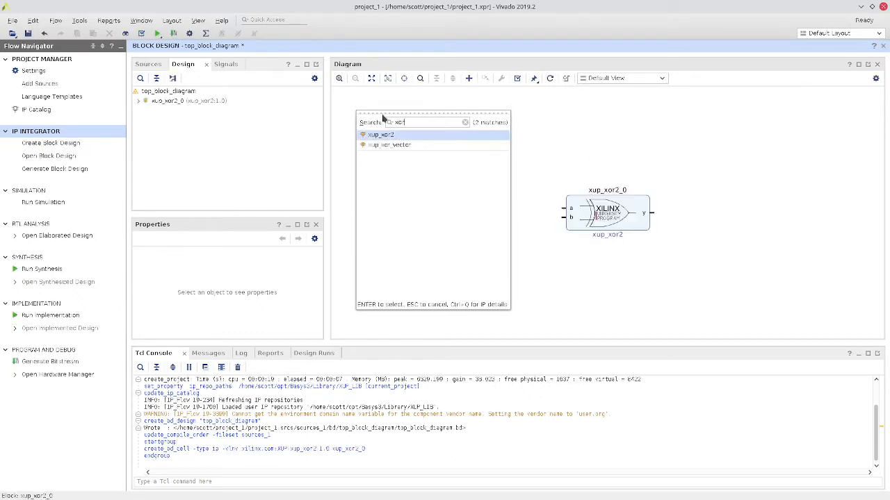
pyautogui.click(601, 164)
pyautogui.scroll(-5, 617, 246)
pyautogui.scroll(6, 617, 246)
pyautogui.scroll(-3, 620, 246)
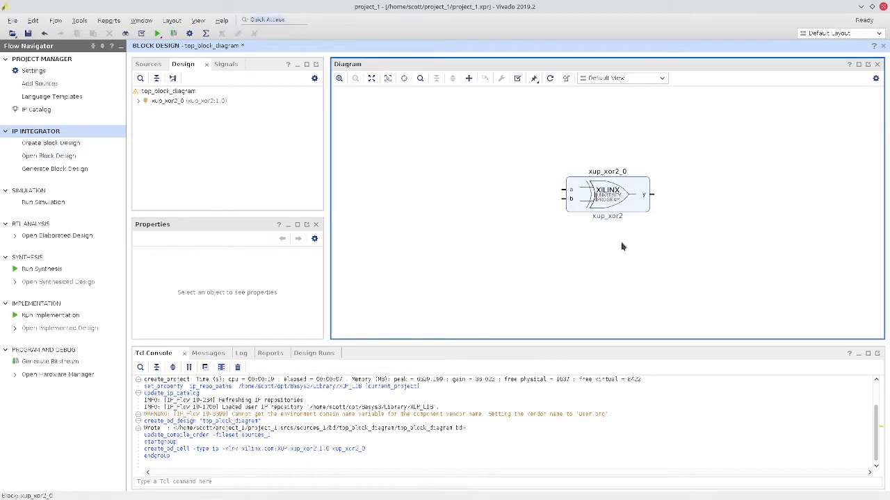
pyautogui.scroll(-3, 623, 247)
pyautogui.scroll(4, 625, 248)
pyautogui.scroll(-1, 625, 248)
pyautogui.scroll(3, 625, 248)
pyautogui.scroll(-3, 625, 249)
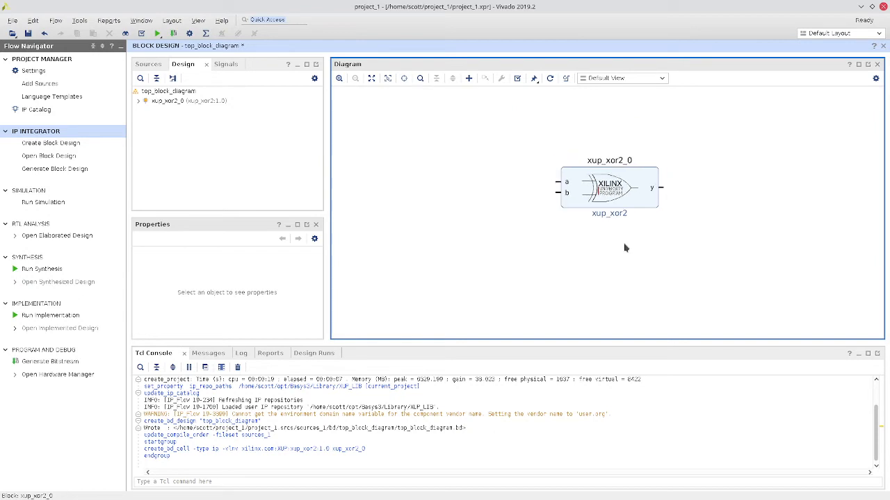
pyautogui.scroll(5, 625, 248)
pyautogui.scroll(-5, 626, 248)
pyautogui.scroll(3, 624, 247)
pyautogui.scroll(-2, 624, 248)
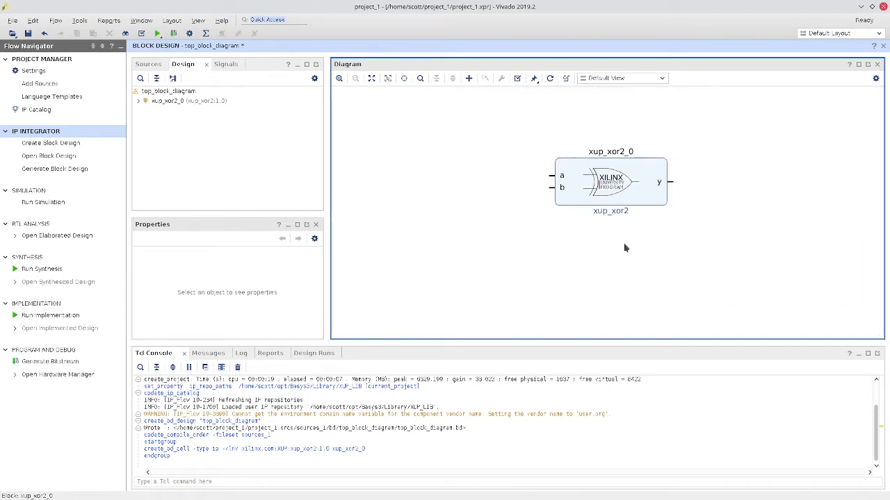
# Move the xup_xor2 gate slightly to the left in the diagram.
pyautogui.scroll(-1, 625, 247)
pyautogui.moveTo(606, 194); pyautogui.dragTo(549, 198)
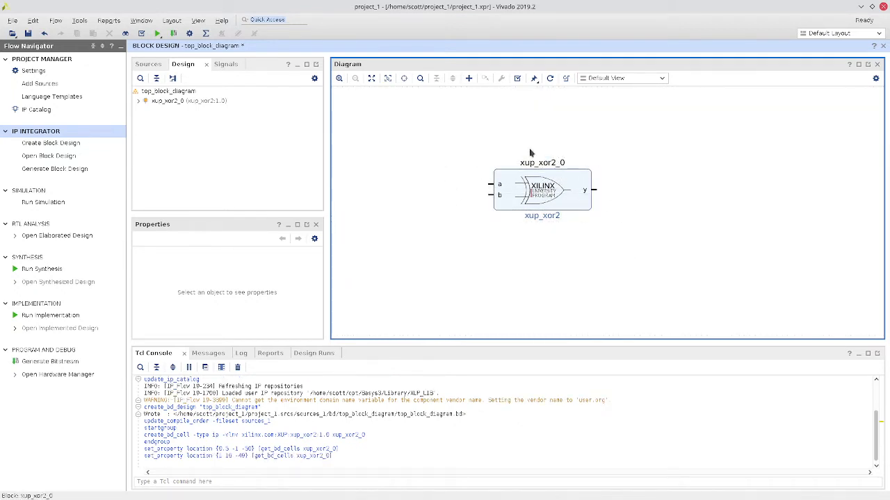
pyautogui.scroll(-5, 562, 181)
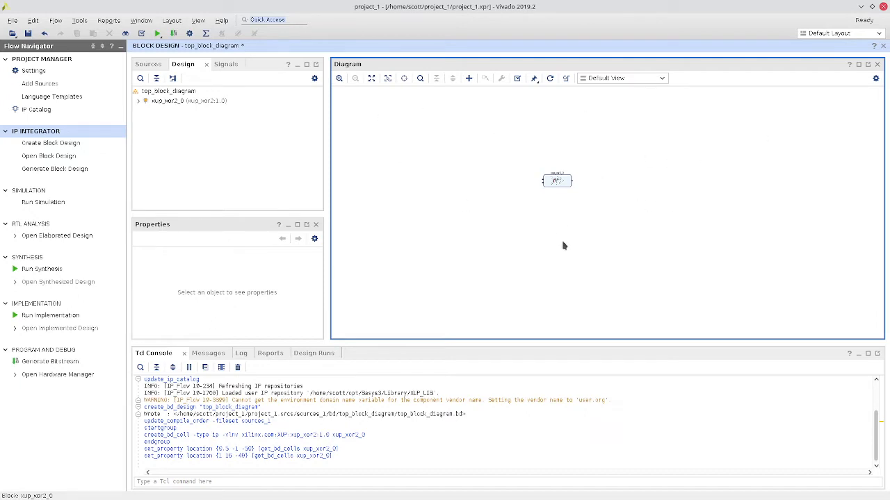
pyautogui.scroll(4, 560, 178)
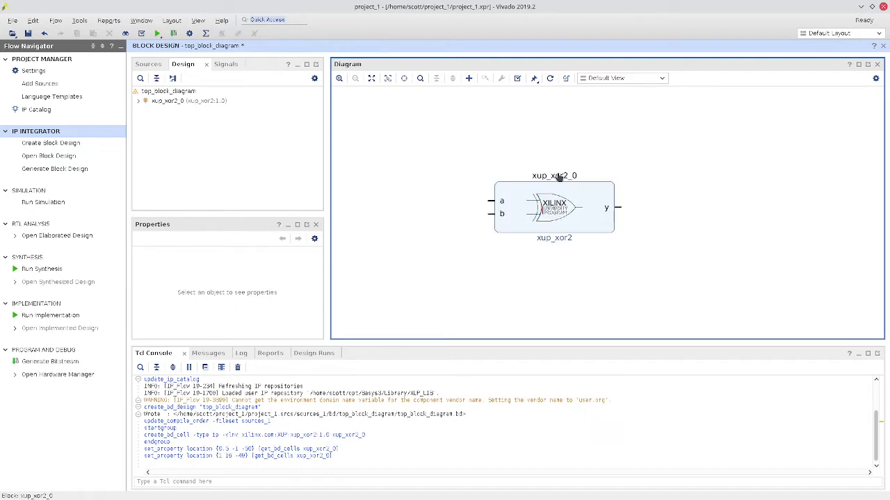
pyautogui.scroll(-3, 559, 177)
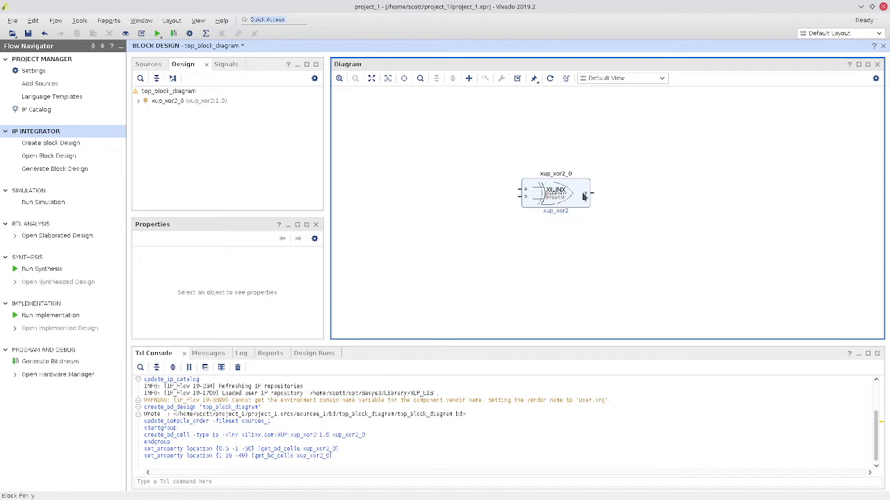
pyautogui.scroll(-2, 583, 197)
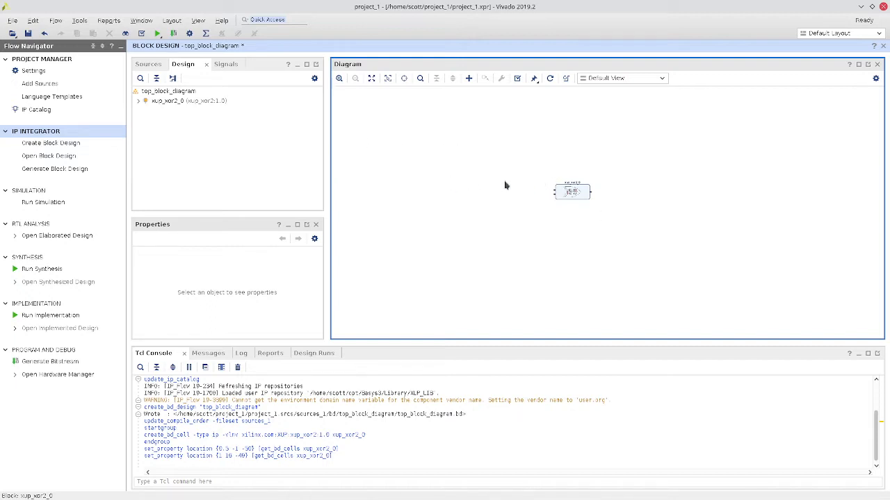
# Try to create an input port named Input with type Data and a vector from 3 to 0.
pyautogui.rightClick(396, 118)
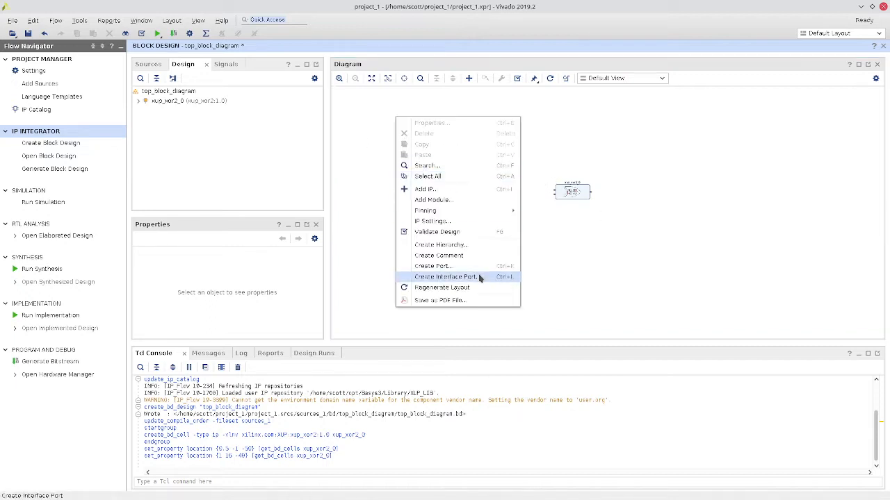
pyautogui.moveTo(463, 214)
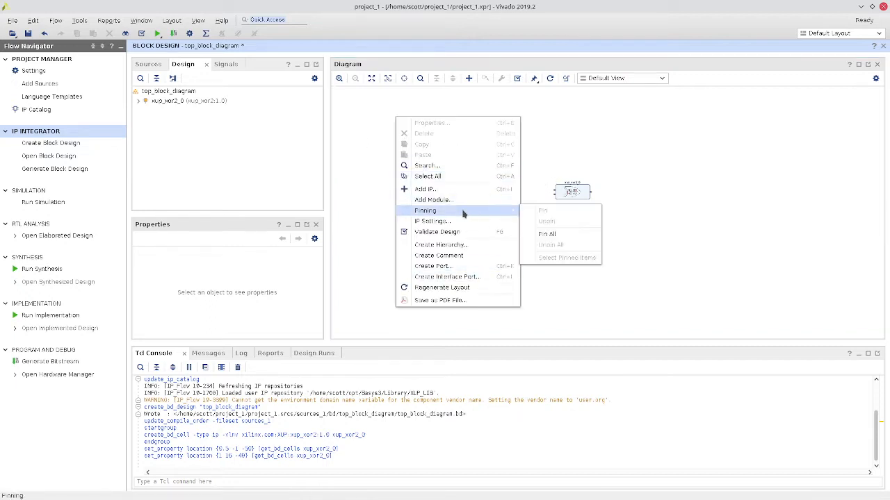
pyautogui.click(458, 266)
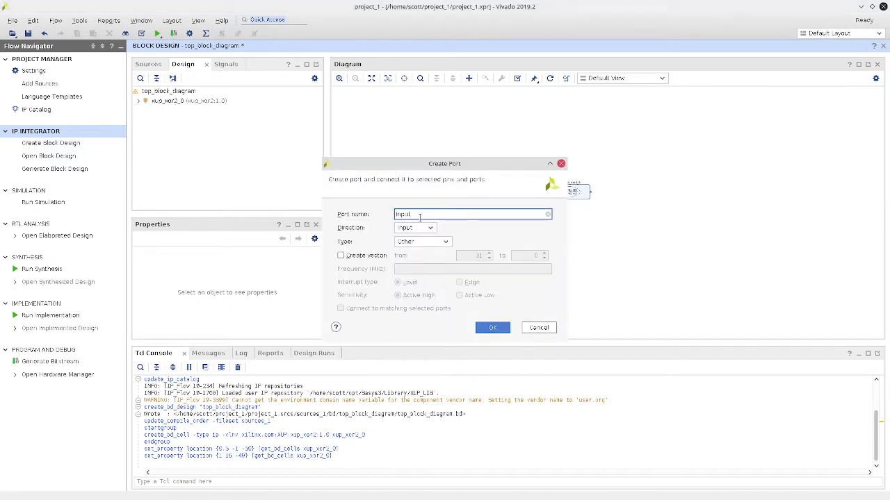
pyautogui.click(363, 260)
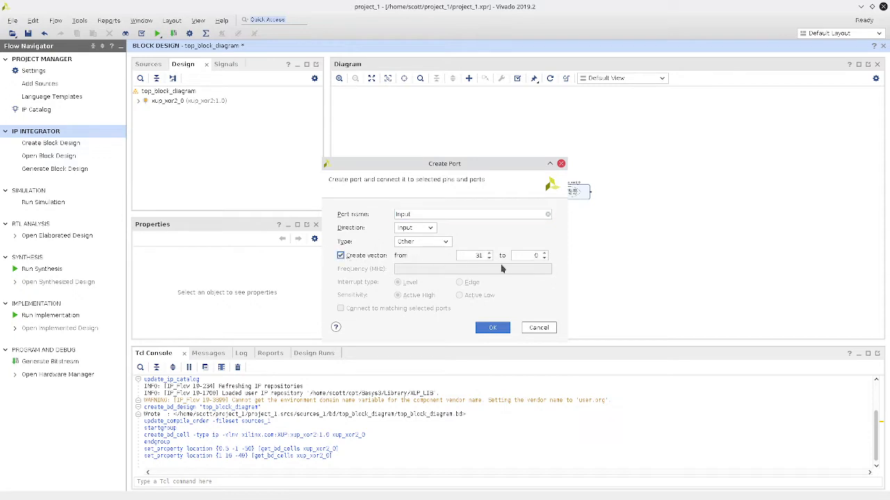
pyautogui.doubleClick(476, 257)
pyautogui.click(413, 229)
pyautogui.click(412, 229)
pyautogui.click(421, 242)
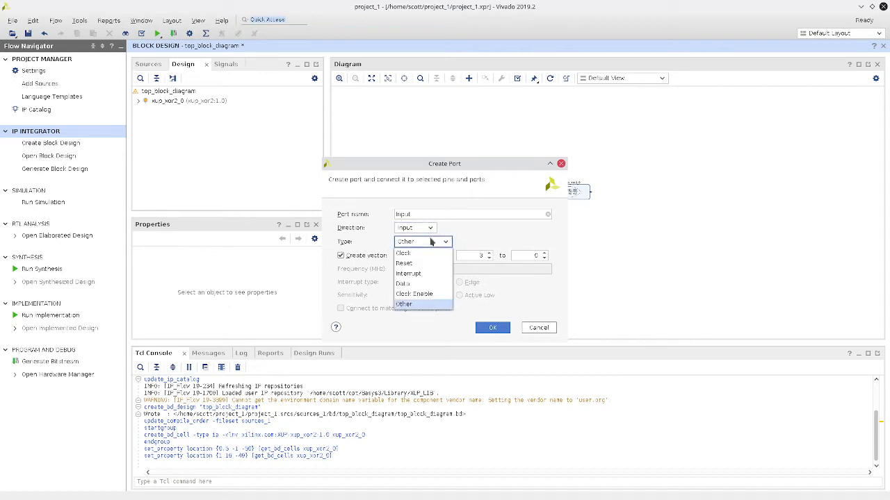
pyautogui.click(420, 283)
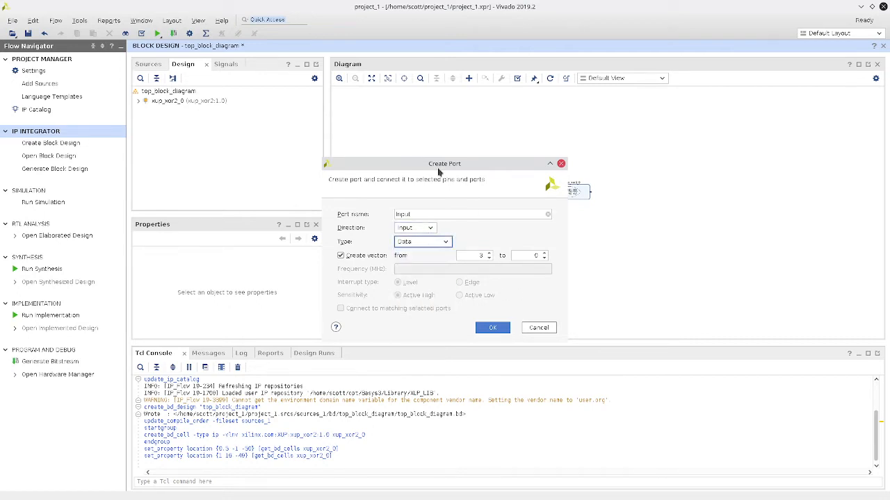
pyautogui.click(493, 328)
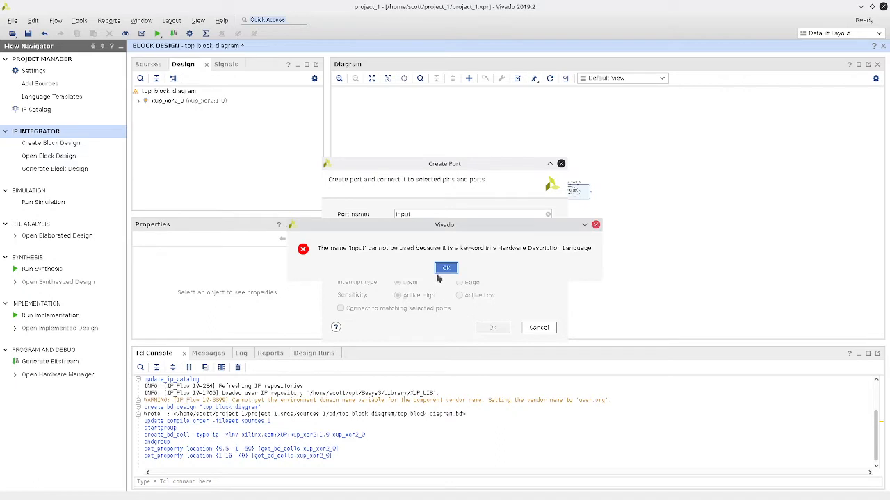
# Change the port name to X and create the port.
pyautogui.click(445, 268)
pyautogui.click(431, 216)
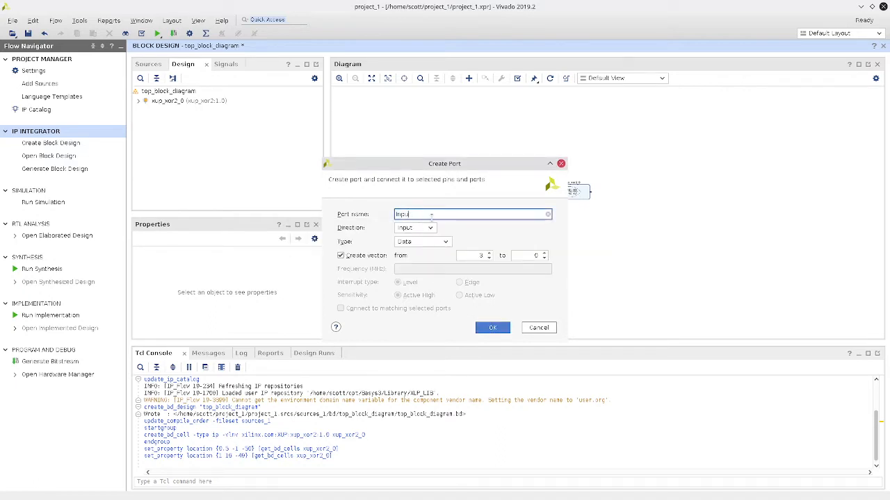
pyautogui.press('BackSpace')
pyautogui.press('BackSpace')
pyautogui.press('Return')
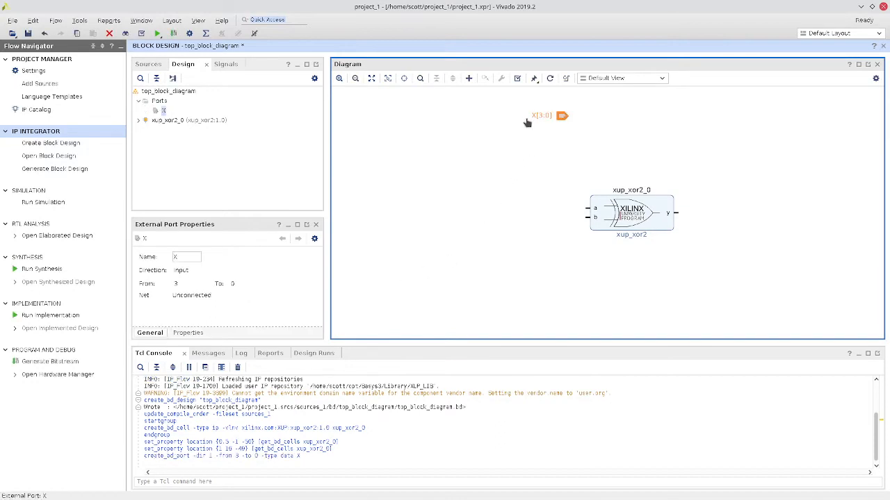
# Move port X close to the input pins of the xup_xor2 gate.
pyautogui.scroll(3, 567, 129)
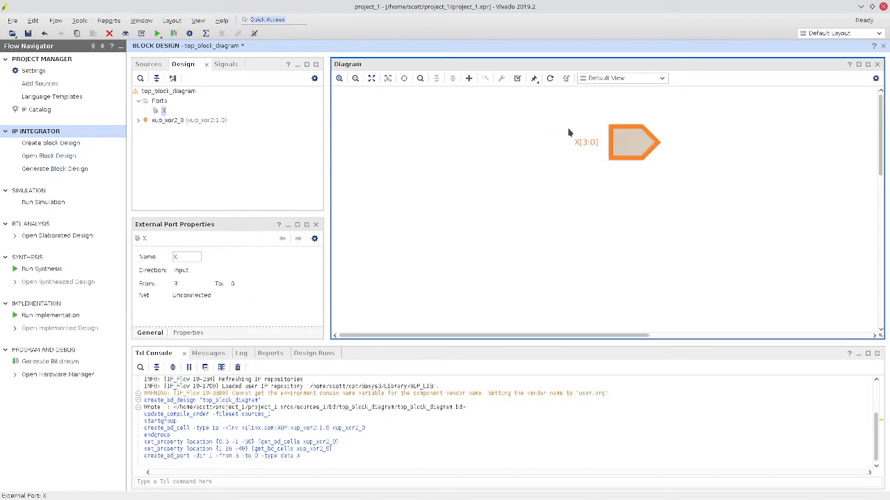
pyautogui.scroll(-3, 626, 178)
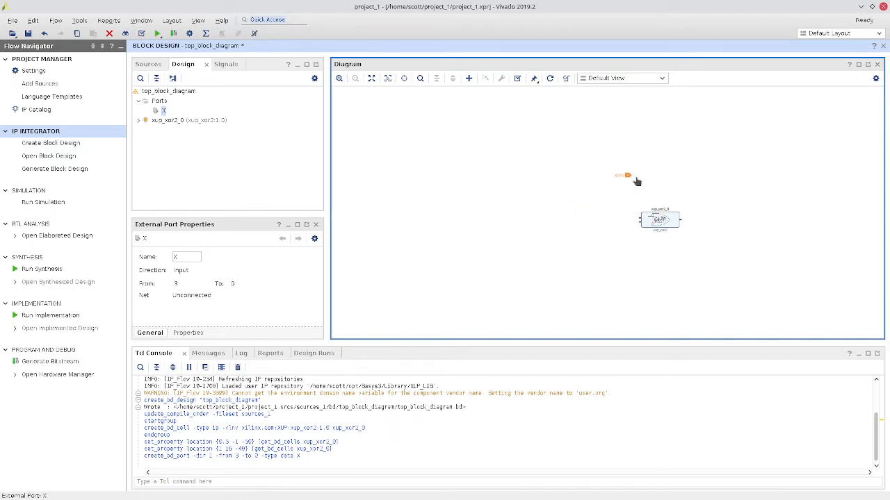
pyautogui.rightClick(628, 176)
pyautogui.click(572, 178)
pyautogui.scroll(3, 631, 176)
pyautogui.moveTo(583, 182); pyautogui.dragTo(417, 236)
pyautogui.moveTo(685, 241)
pyautogui.mouseDown()
pyautogui.moveTo(649, 252)
pyautogui.moveTo(660, 241)
pyautogui.moveTo(685, 246)
pyautogui.moveTo(649, 234)
pyautogui.moveTo(720, 222)
pyautogui.moveTo(711, 243)
pyautogui.moveTo(686, 244)
pyautogui.moveTo(699, 233)
pyautogui.moveTo(692, 236)
pyautogui.mouseUp()
pyautogui.scroll(-6, 618, 201)
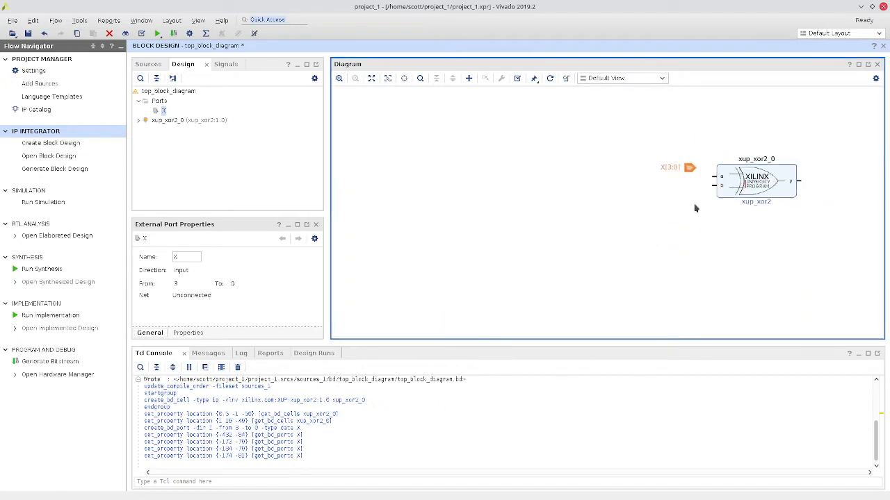
pyautogui.scroll(6, 829, 204)
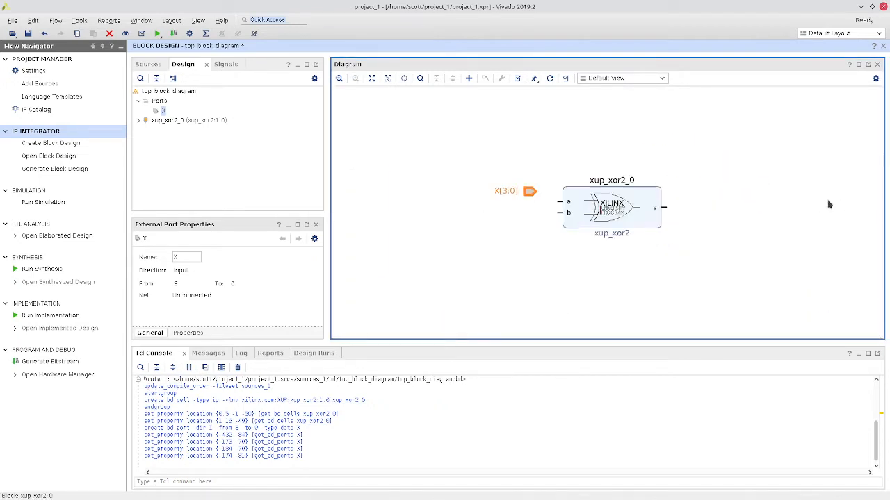
pyautogui.scroll(-2, 820, 205)
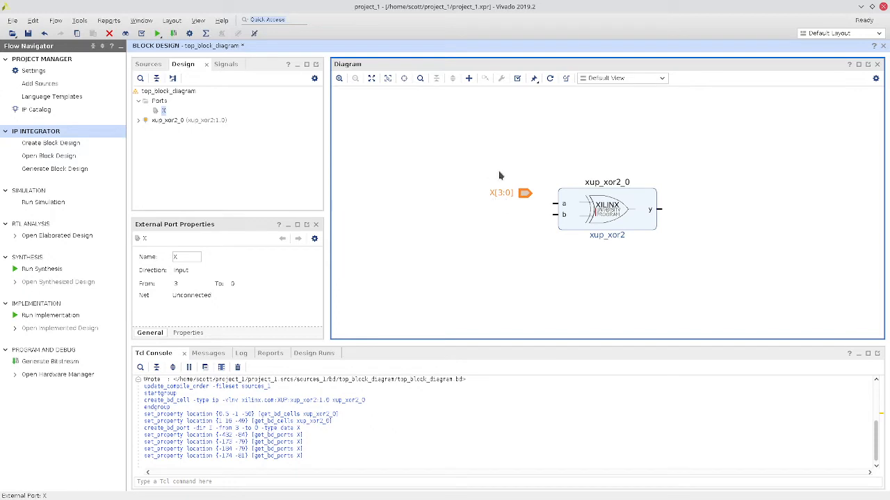
# Regenerate the diagram layout and move the xup_xor2 gate well to the right of port X.
pyautogui.click(550, 79)
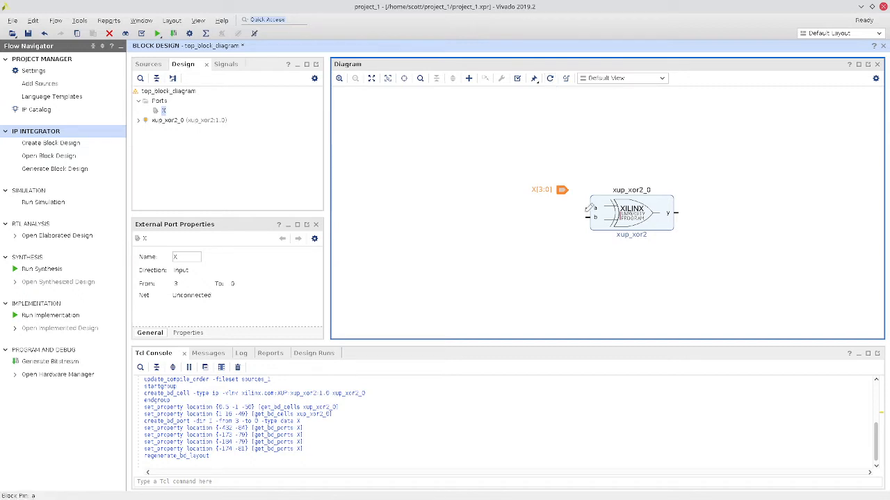
pyautogui.moveTo(627, 219); pyautogui.dragTo(776, 214)
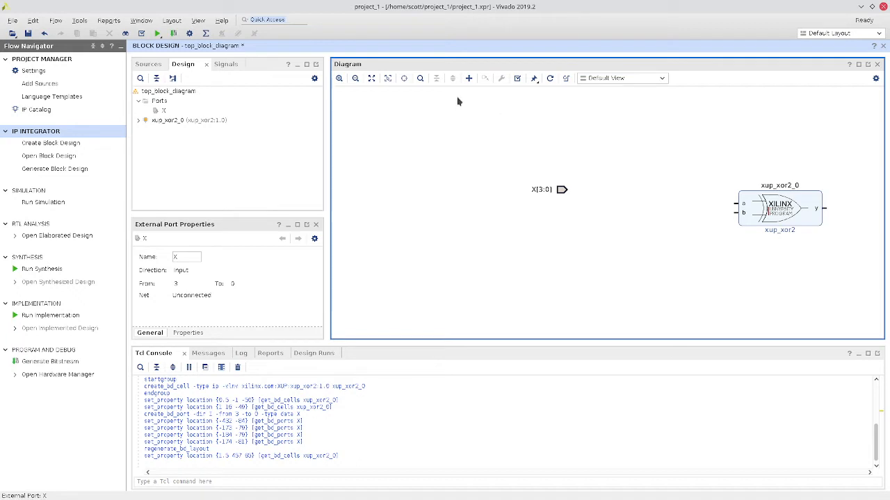
# Add a Slice block from the IP catalog and place it between port X and the xup_xor2 gate.
pyautogui.click(468, 78)
pyautogui.write('sl')
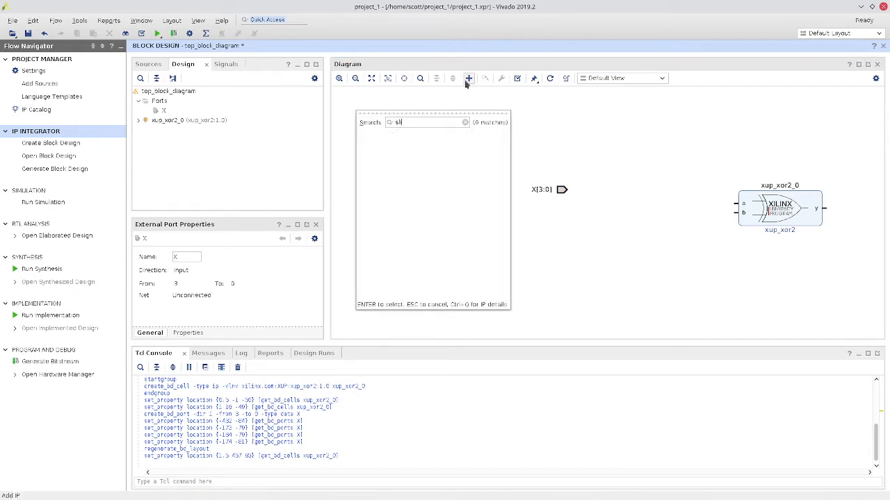
pyautogui.write('ice')
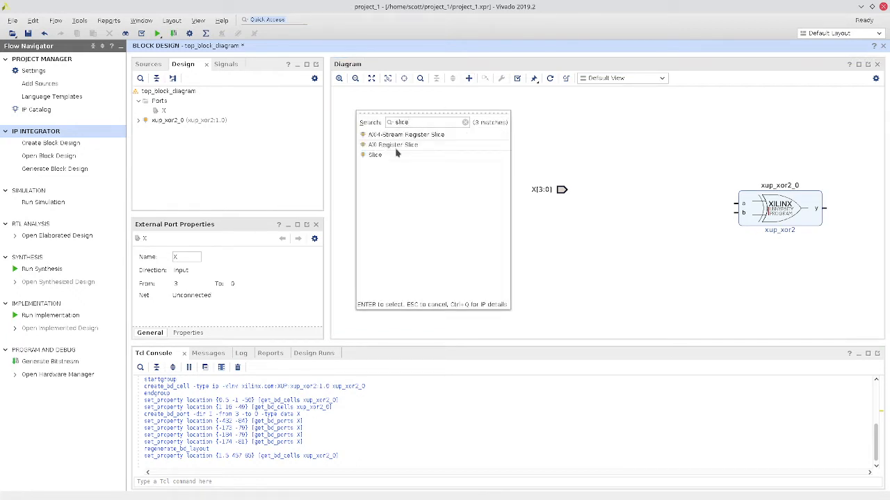
pyautogui.moveTo(399, 155); pyautogui.dragTo(613, 249)
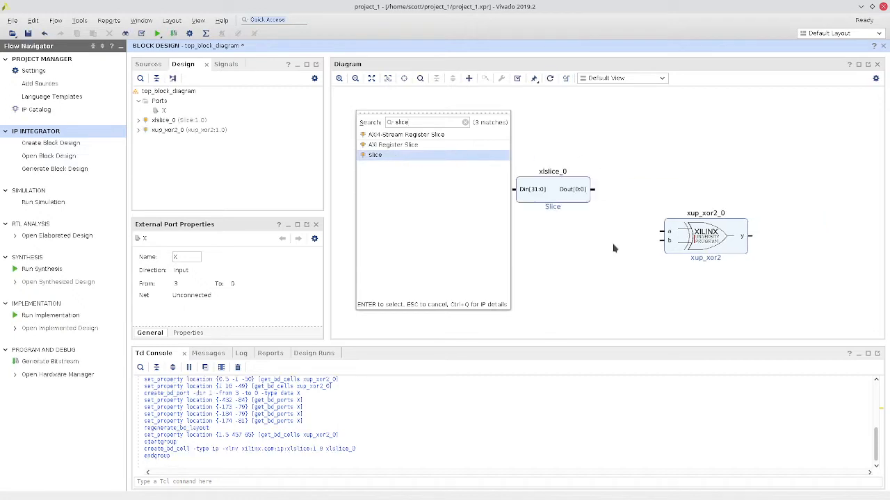
pyautogui.moveTo(541, 207); pyautogui.dragTo(529, 231)
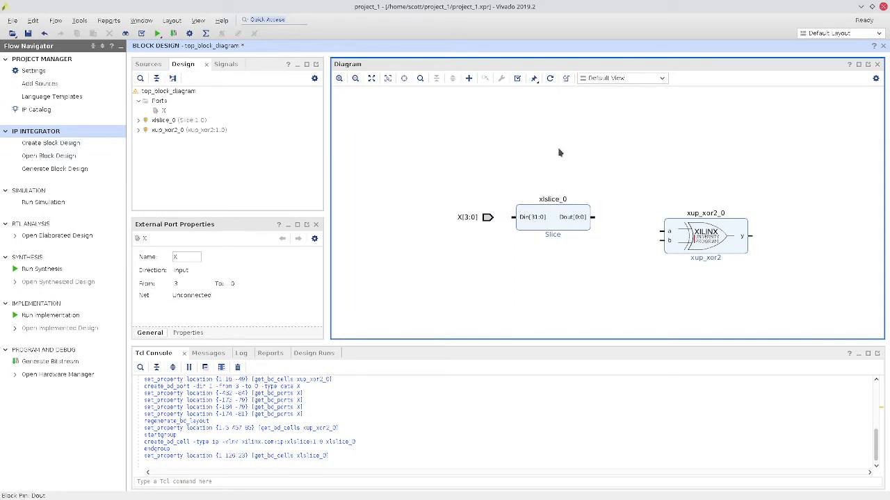
# Move the Slice block up so it sits above and to the right of port X, and deselect it.
pyautogui.click(561, 225)
pyautogui.click(554, 229)
pyautogui.moveTo(551, 225); pyautogui.dragTo(551, 161)
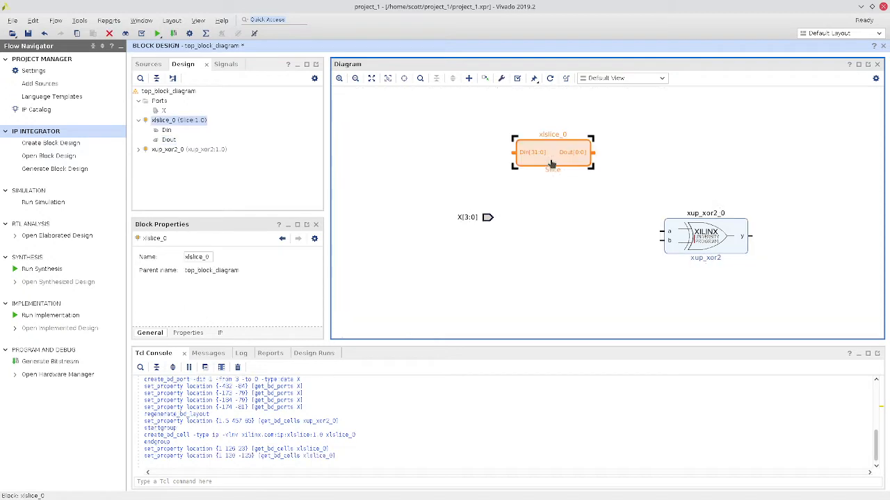
pyautogui.click(587, 172)
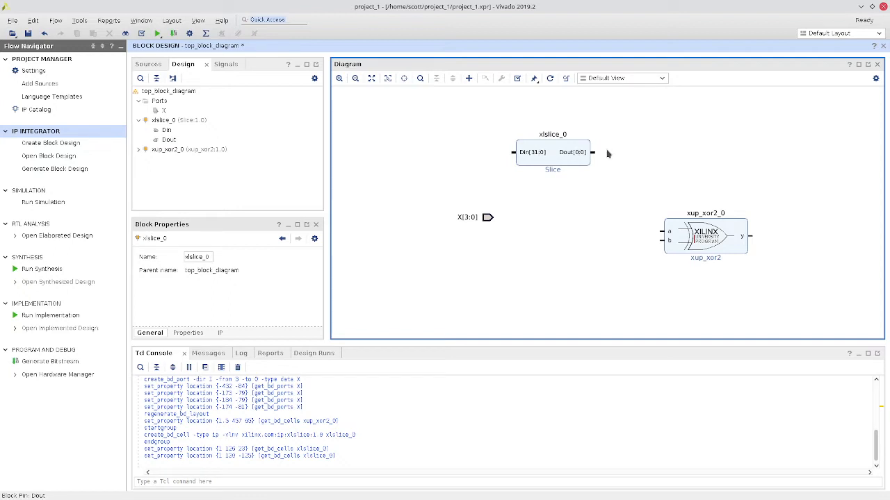
# Customize the Slice block with Din Width 4, Din From 3 and Din Down To 2.
pyautogui.click(554, 159)
pyautogui.doubleClick(555, 158)
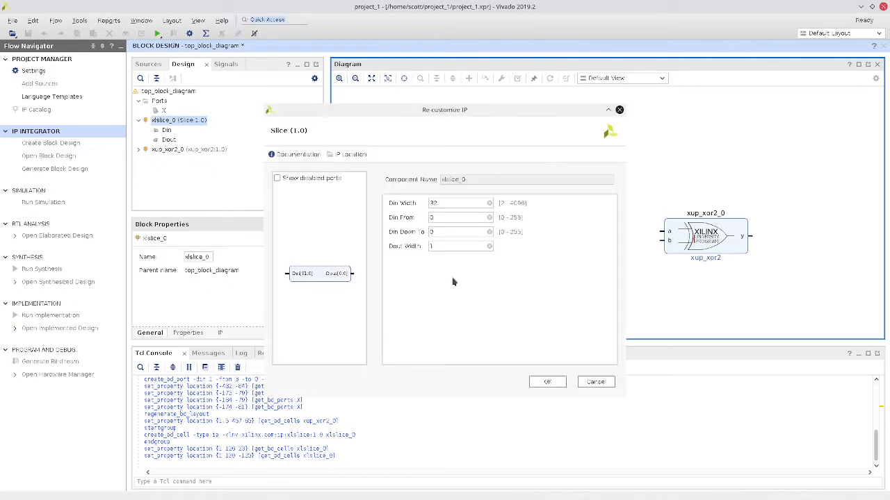
pyautogui.click(446, 203)
pyautogui.click(444, 246)
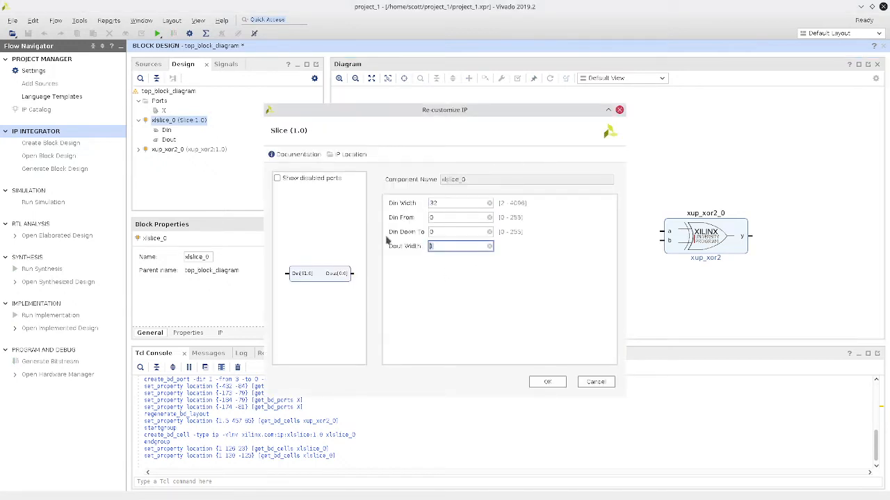
pyautogui.click(444, 205)
pyautogui.moveTo(458, 204); pyautogui.dragTo(388, 197)
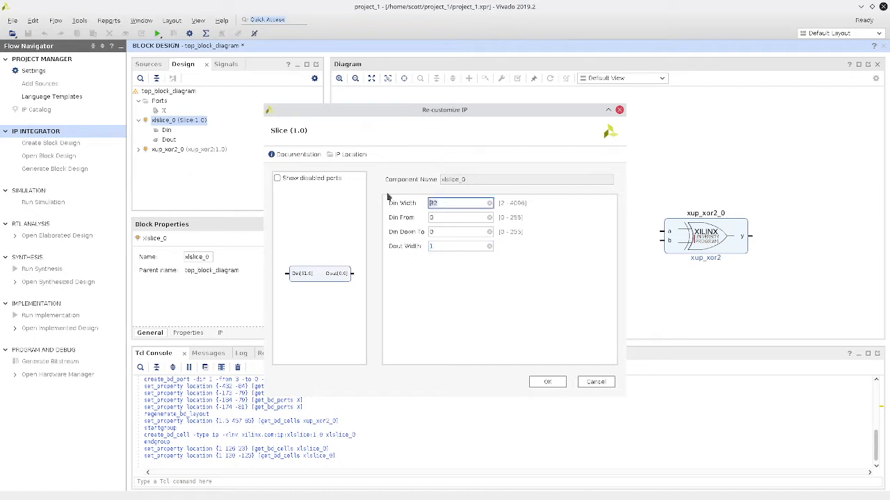
pyautogui.write('4')
pyautogui.doubleClick(444, 216)
pyautogui.write('3')
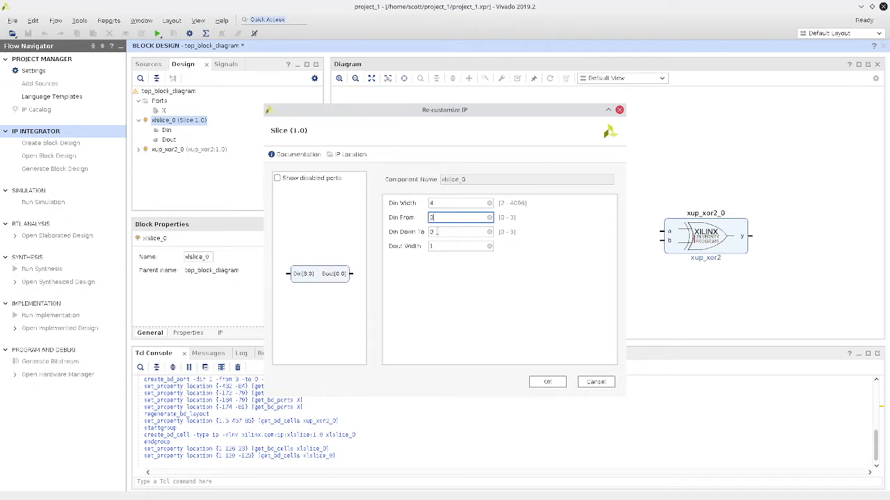
pyautogui.press('Tab')
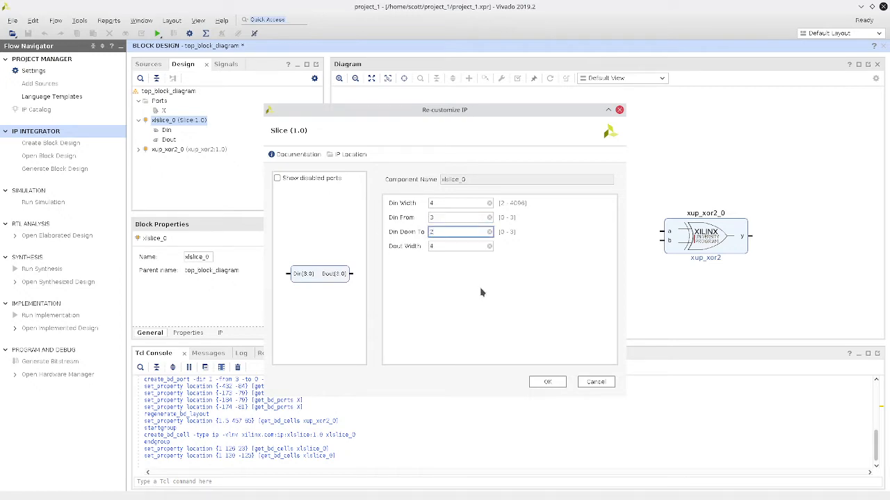
# Set the slice's Din From to 2 and its Dout Width to 1, keeping Din Down To at 2.
pyautogui.click(442, 217)
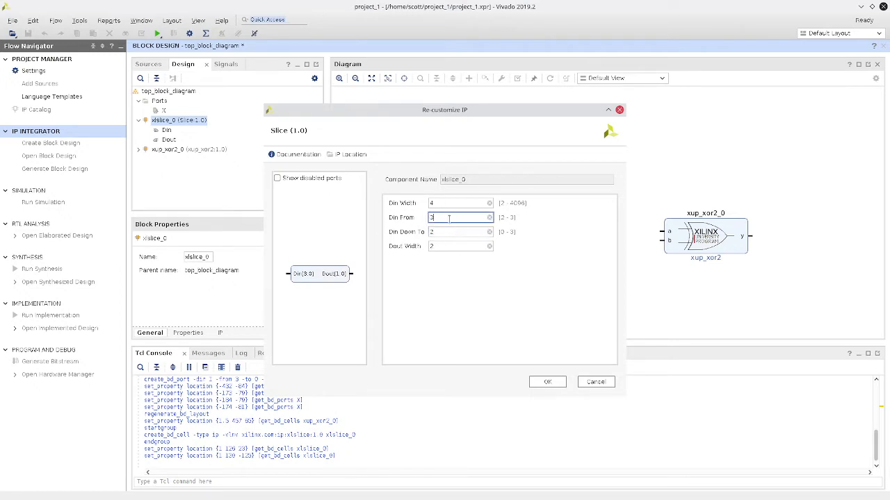
pyautogui.click(446, 245)
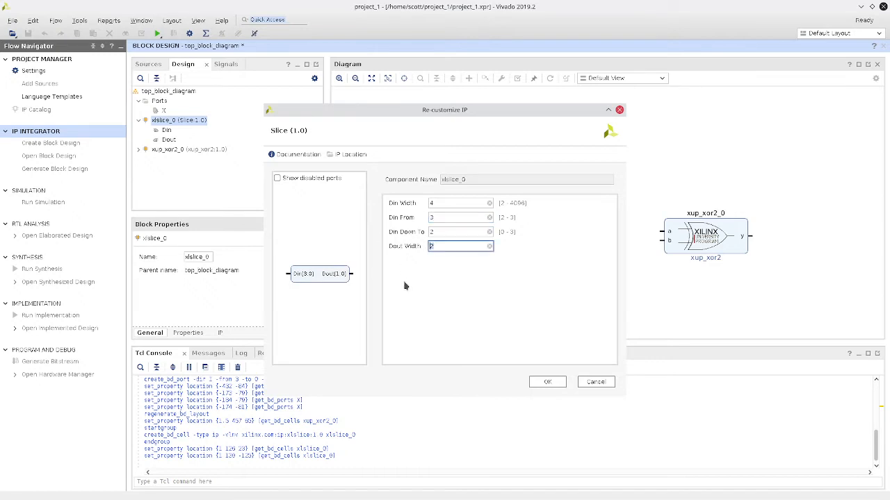
pyautogui.click(443, 231)
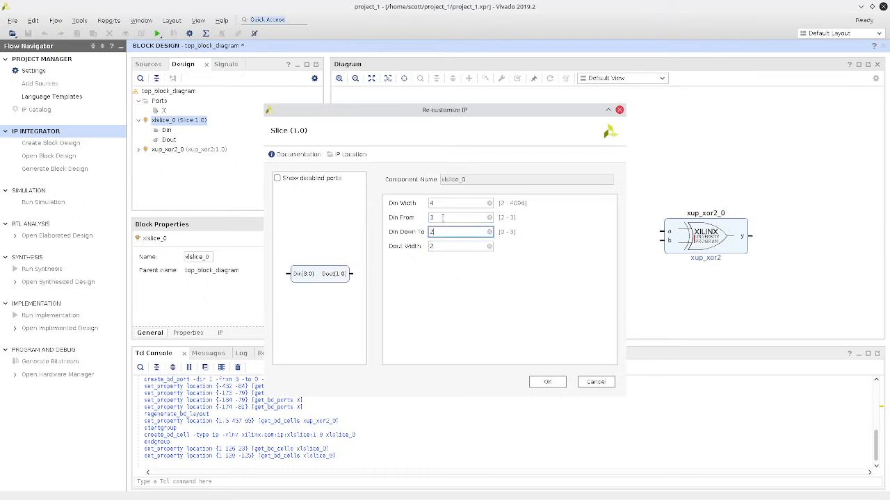
pyautogui.click(442, 217)
pyautogui.write('2')
pyautogui.click(456, 247)
pyautogui.write('1')
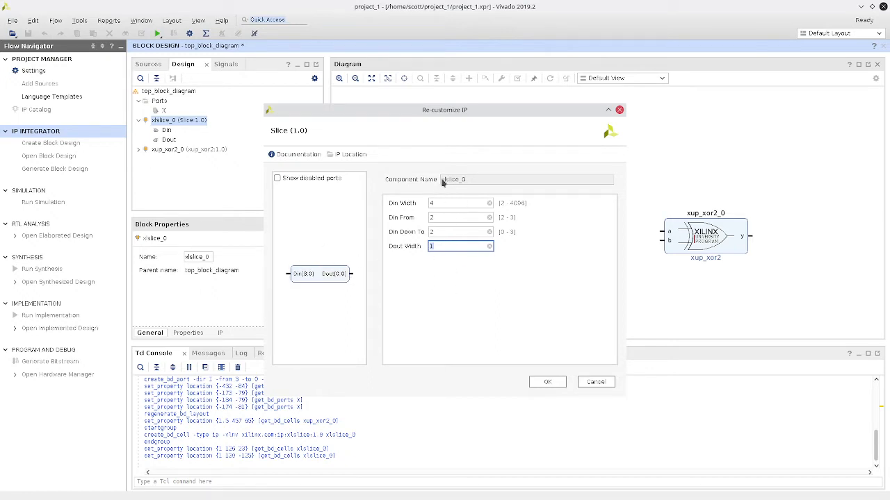
# Set the slice's Din From and Din Down To both to 3 with Dout Width 1, and apply the customization.
pyautogui.click(441, 218)
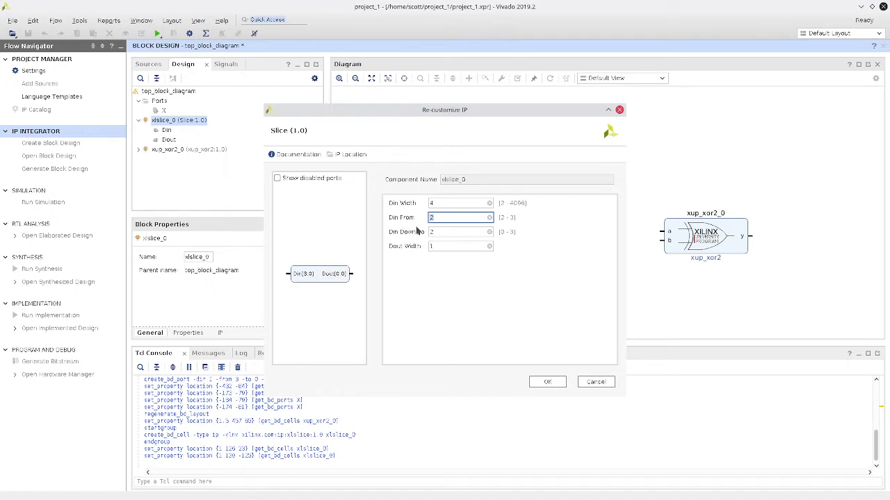
pyautogui.press('Tab')
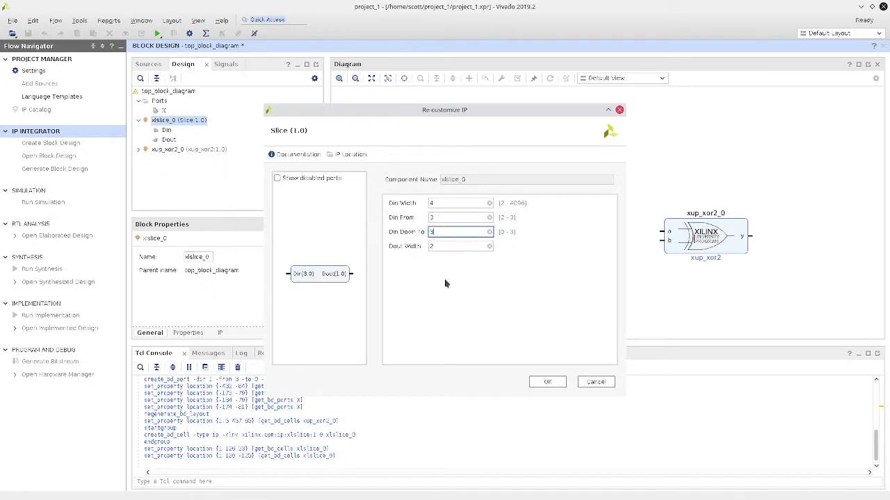
pyautogui.write('3')
pyautogui.press('Tab')
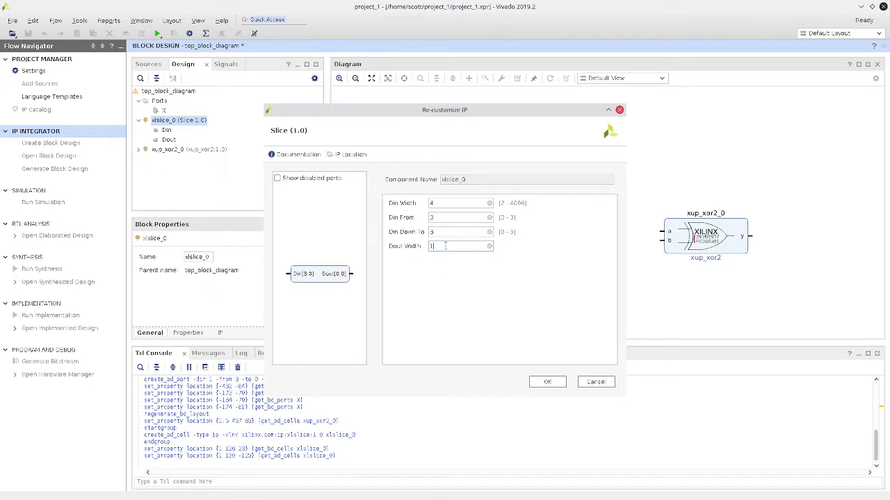
pyautogui.click(549, 383)
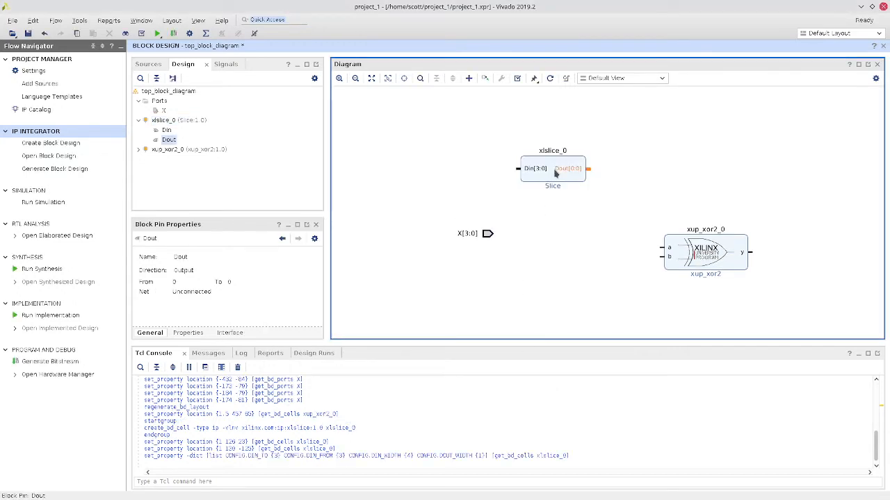
# Duplicate the configured Slice block three times and stack the copies in one column below xlslice_0.
pyautogui.click(554, 177)
pyautogui.hotkey('ctrl', 'c')
pyautogui.hotkey('ctrl', 'v')
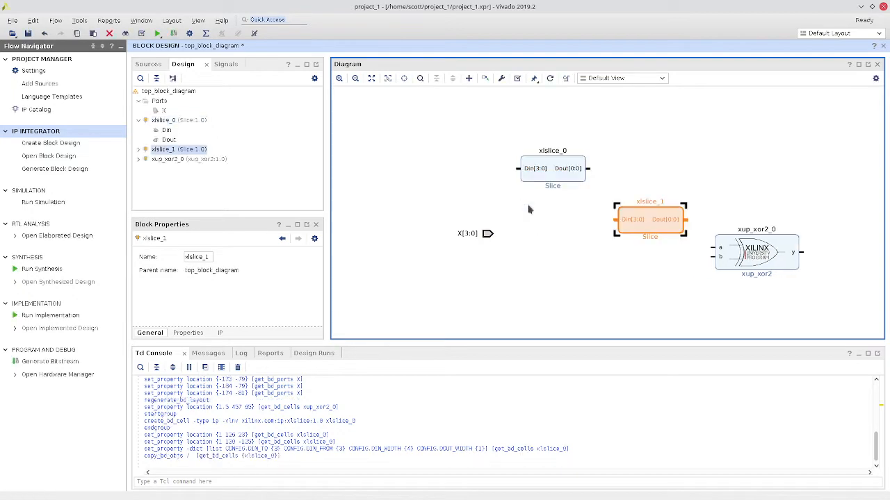
pyautogui.click(532, 227)
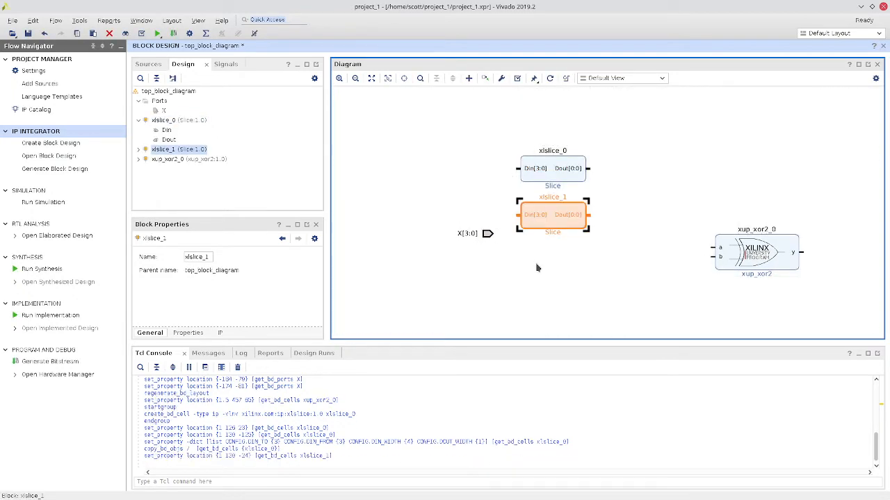
pyautogui.hotkey('ctrl', 'c')
pyautogui.hotkey('ctrl', 'v')
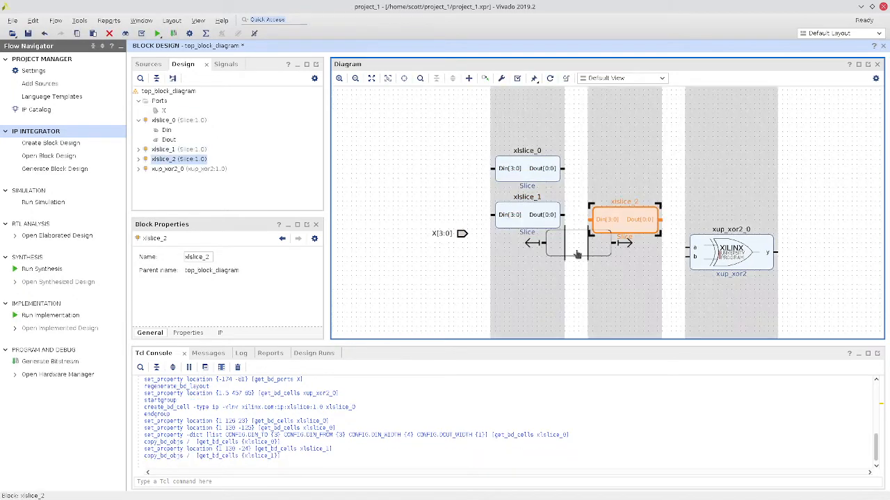
pyautogui.click(517, 271)
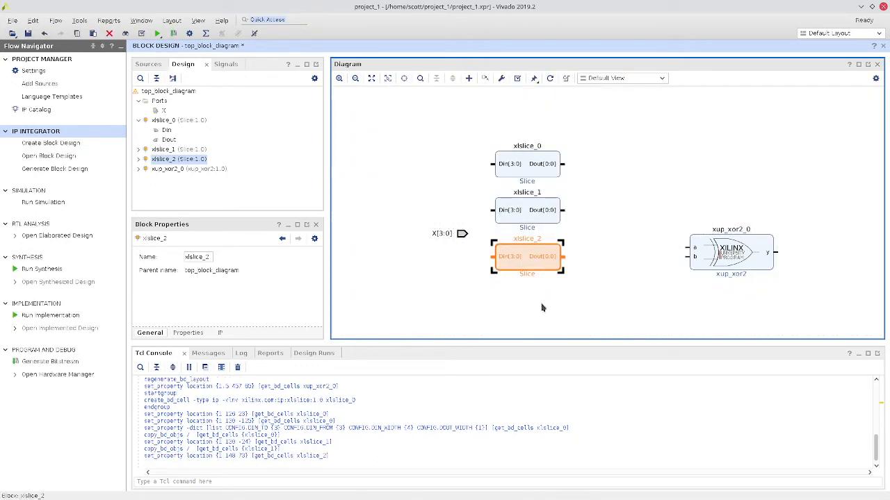
pyautogui.hotkey('ctrl', 'c')
pyautogui.hotkey('ctrl', 'v')
pyautogui.click(549, 307)
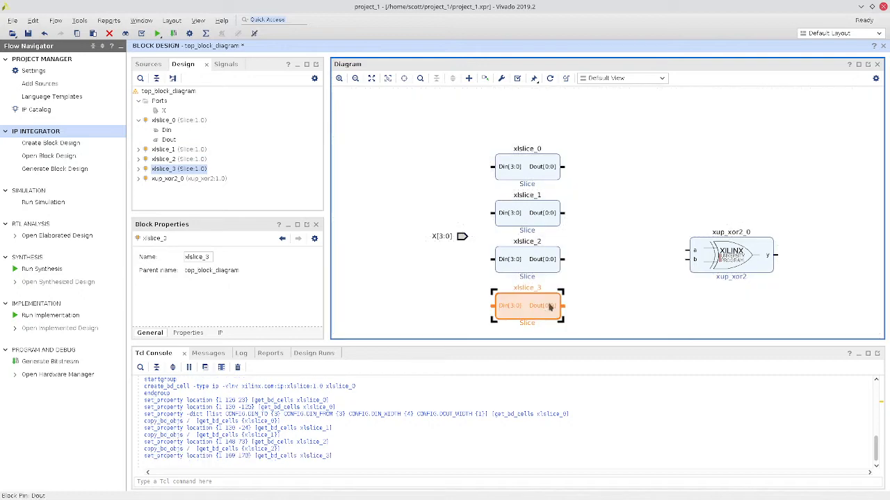
# Rearrange the Slice column in descending order, from xlslice_3 at the top down to xlslice_0 at the bottom.
pyautogui.click(536, 214)
pyautogui.click(526, 220)
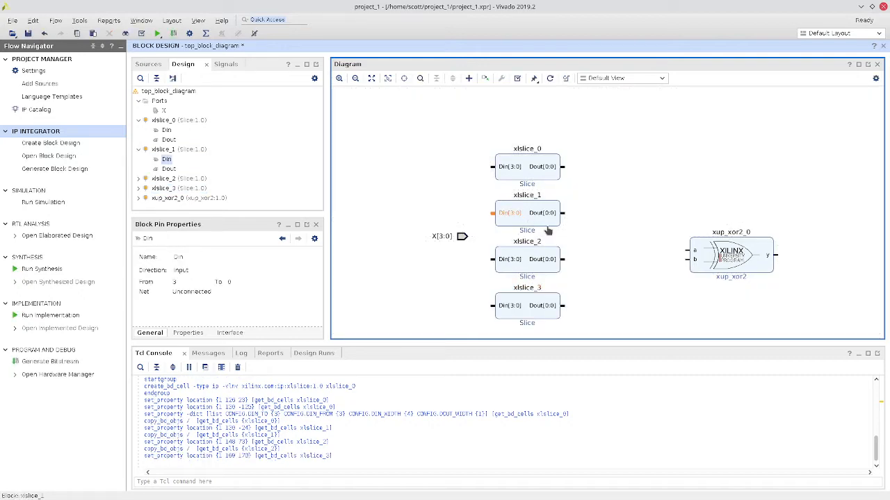
pyautogui.click(591, 253)
pyautogui.moveTo(527, 307); pyautogui.dragTo(527, 125)
pyautogui.moveTo(523, 180); pyautogui.dragTo(525, 294)
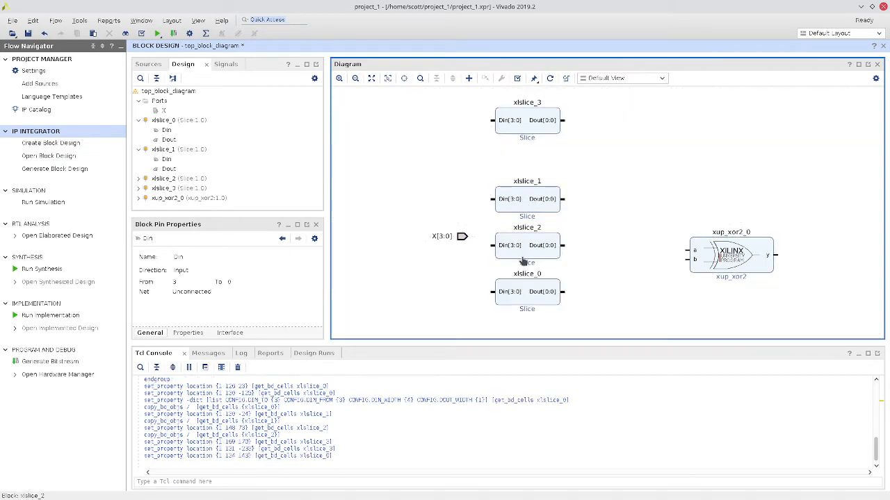
pyautogui.moveTo(522, 261); pyautogui.dragTo(526, 176)
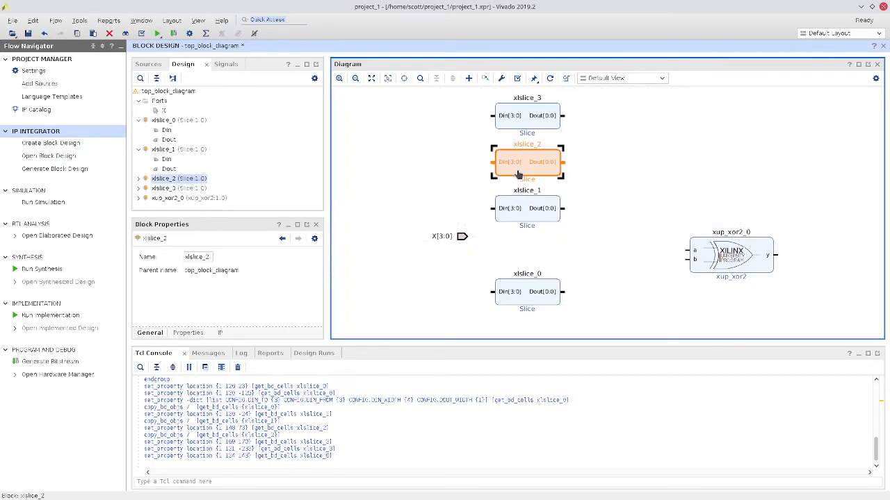
pyautogui.click(527, 293)
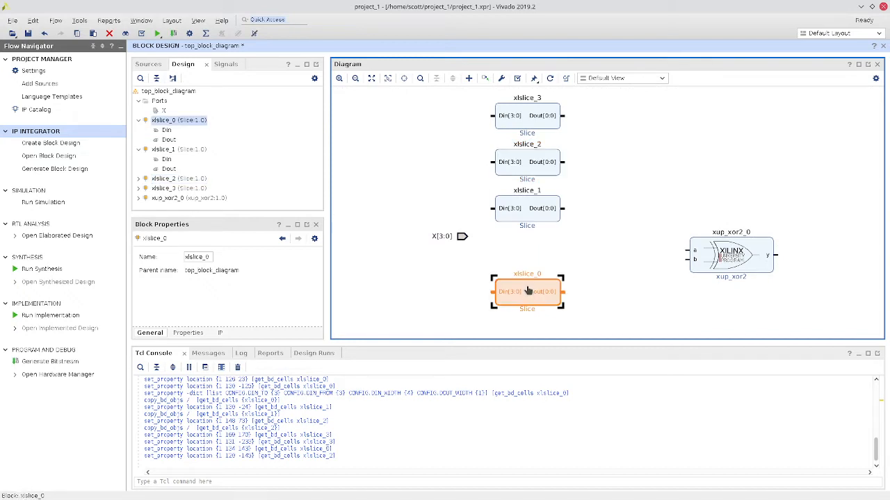
pyautogui.moveTo(528, 285); pyautogui.dragTo(529, 255)
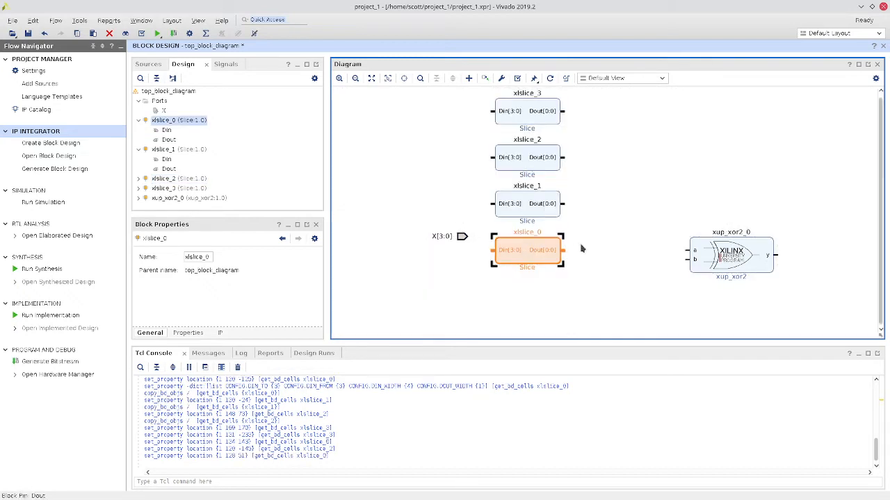
# Check the customization of xlslice_3, and set Din From and Din Down To of xlslice_2 both to 2.
pyautogui.doubleClick(523, 123)
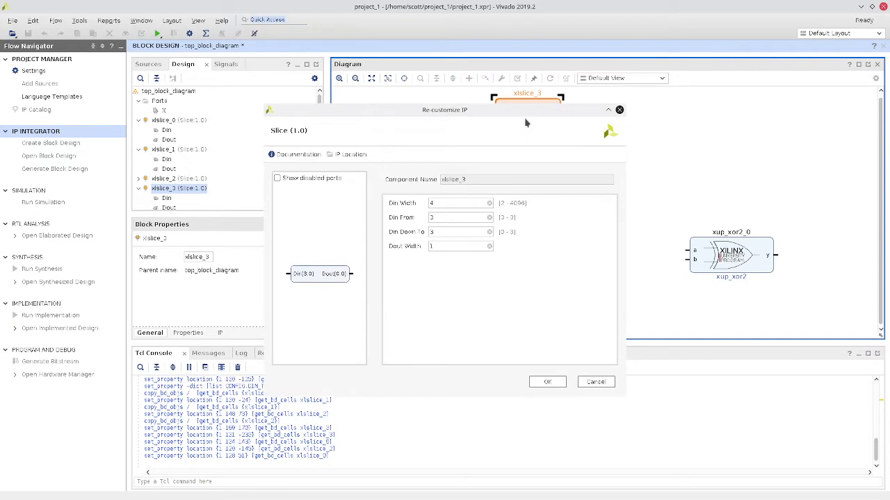
pyautogui.click(618, 111)
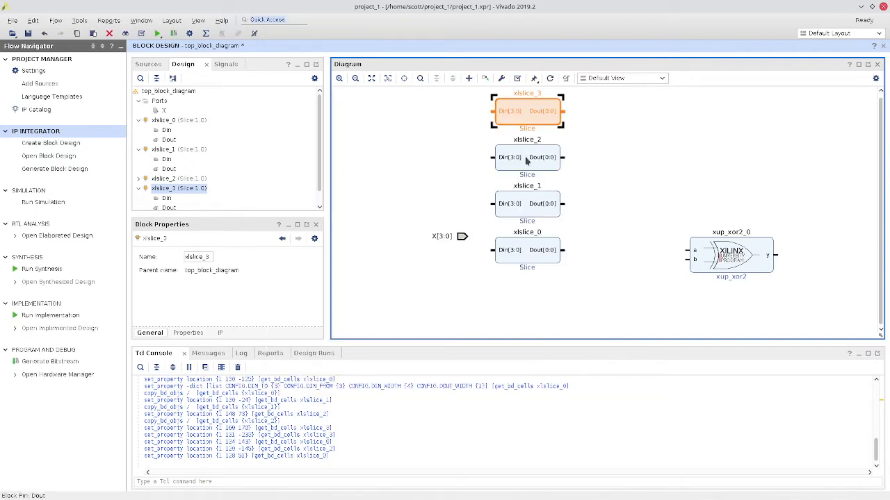
pyautogui.click(526, 171)
pyautogui.doubleClick(527, 174)
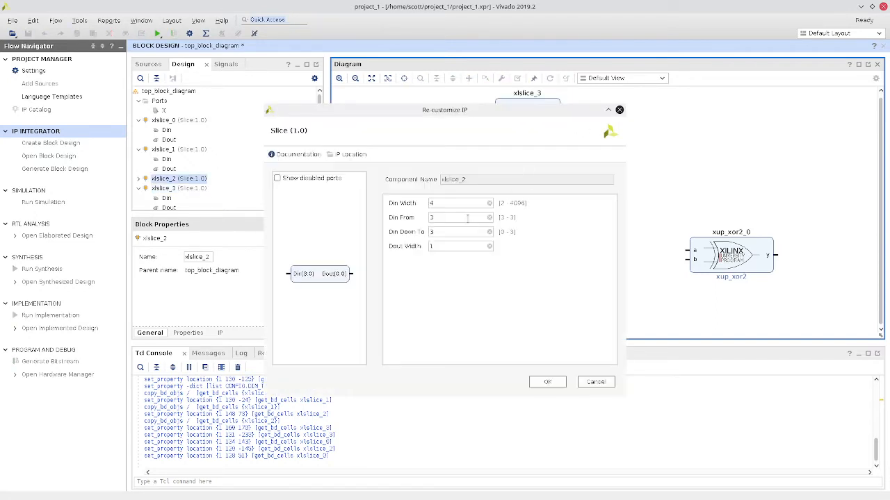
pyautogui.doubleClick(444, 217)
pyautogui.write('2')
pyautogui.doubleClick(440, 232)
pyautogui.write('2')
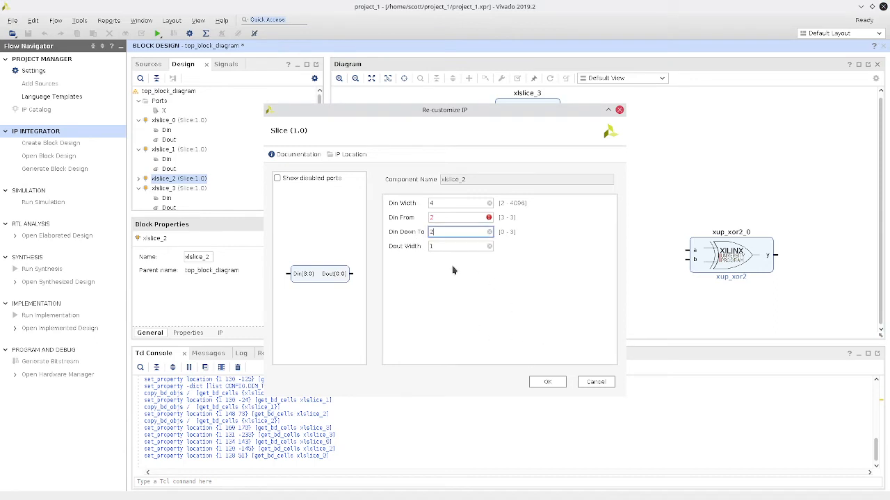
pyautogui.press('Tab')
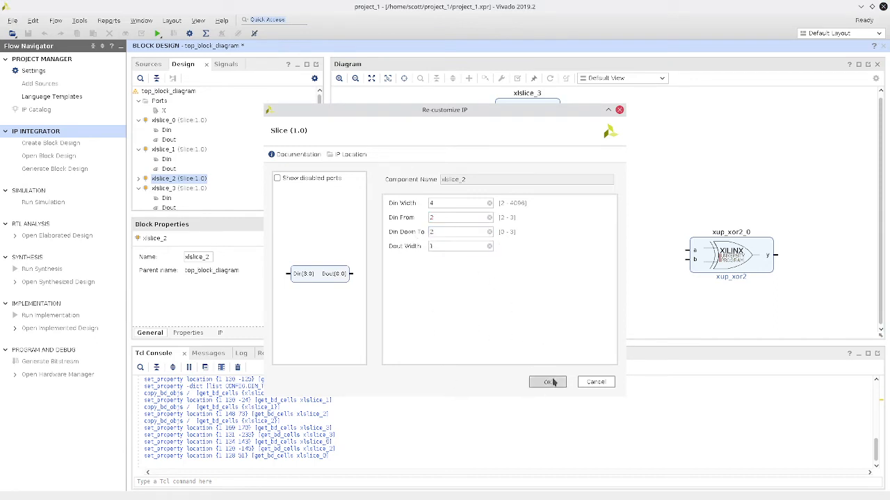
pyautogui.click(548, 381)
# Customize xlslice_1 with Din From and Din Down To both set to 1.
pyautogui.click(526, 231)
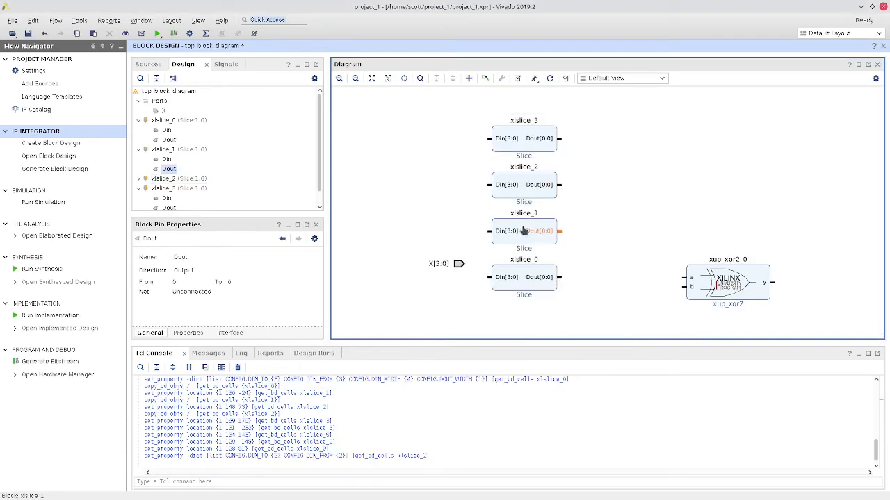
pyautogui.doubleClick(519, 231)
pyautogui.moveTo(440, 217); pyautogui.dragTo(402, 232)
pyautogui.write('11')
pyautogui.click(549, 381)
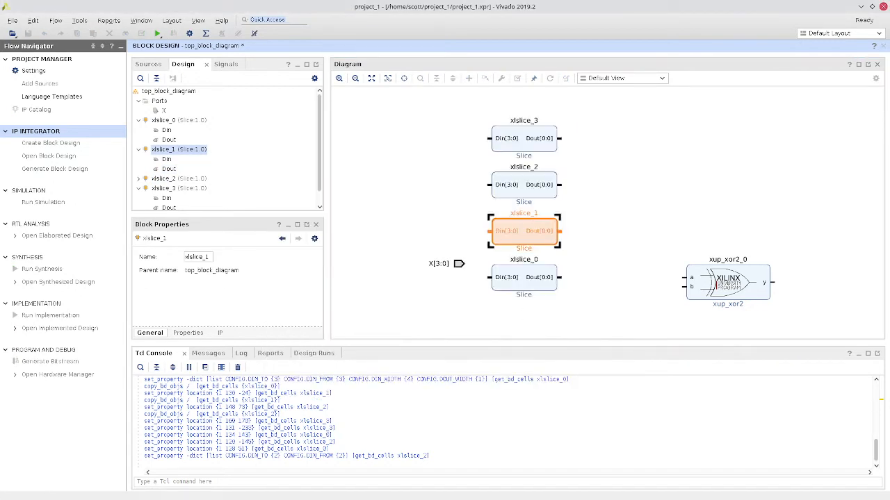
# Customize xlslice_0 with Din From and Din Down To both set to 0.
pyautogui.click(529, 285)
pyautogui.doubleClick(528, 286)
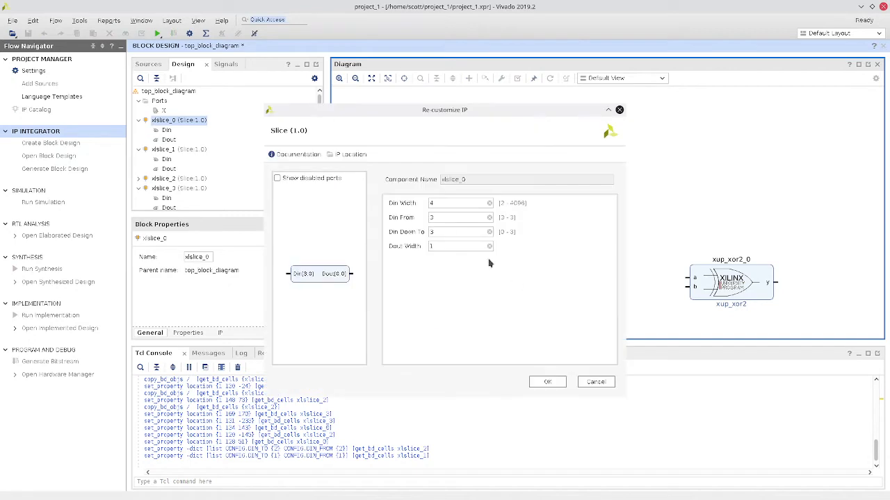
pyautogui.click(446, 218)
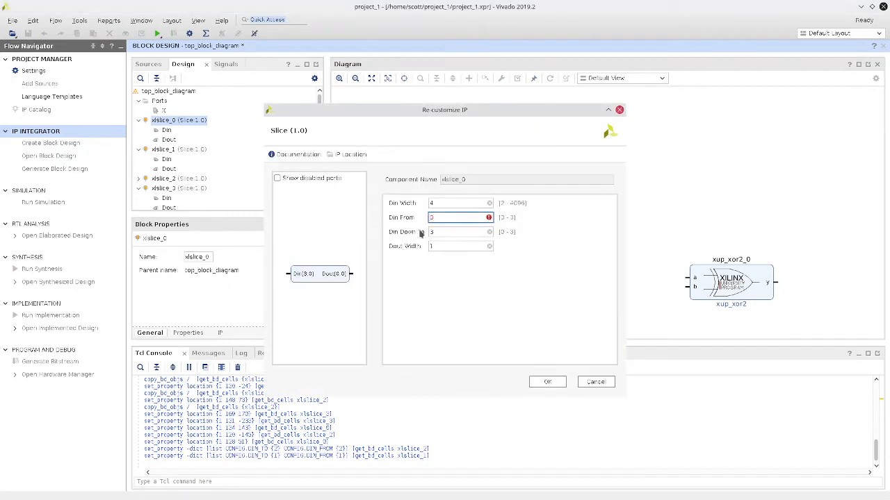
pyautogui.press('Tab')
pyautogui.write('0')
pyautogui.click(548, 382)
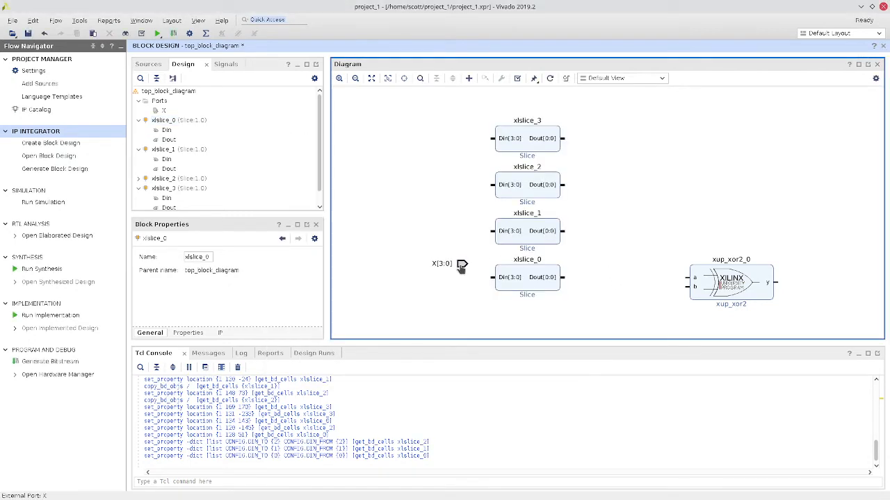
# Wire port X to the Din pins of all four slices, and xlslice_3's Dout to input a of xup_xor2_0.
pyautogui.moveTo(466, 263); pyautogui.dragTo(493, 138)
pyautogui.moveTo(492, 184); pyautogui.dragTo(477, 267)
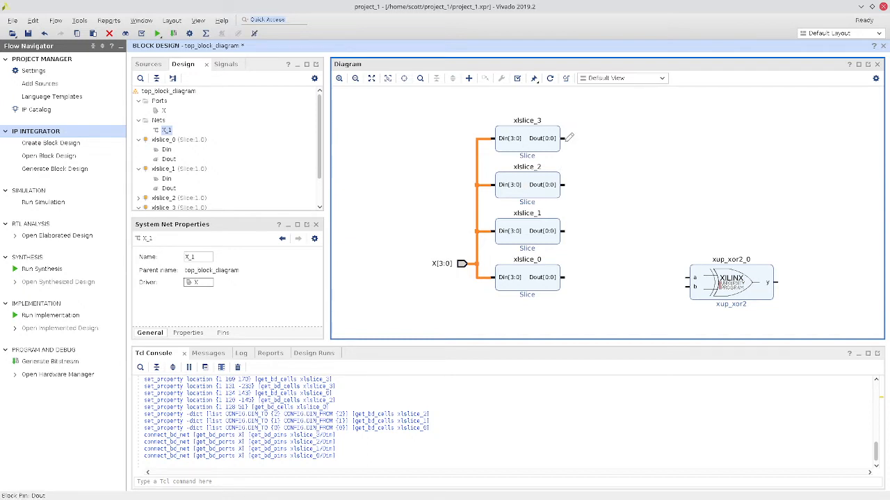
pyautogui.moveTo(565, 138); pyautogui.dragTo(691, 278)
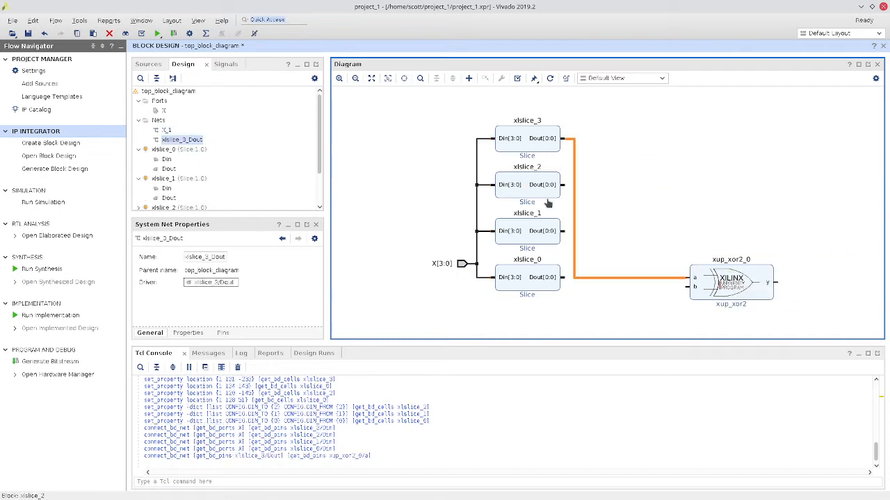
# Wire xlslice_2's Dout to input b of xup_xor2_0 and move the gate up beside xlslice_3 and xlslice_2.
pyautogui.moveTo(568, 181); pyautogui.dragTo(692, 286)
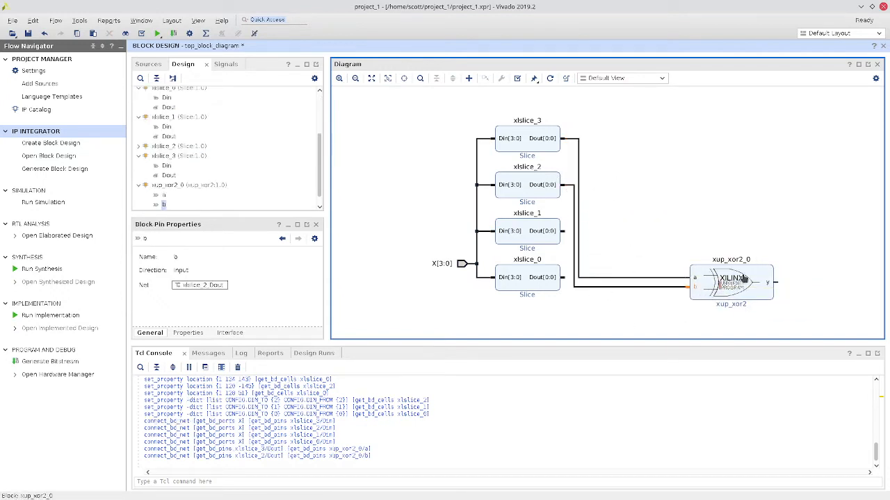
pyautogui.moveTo(747, 278); pyautogui.dragTo(742, 144)
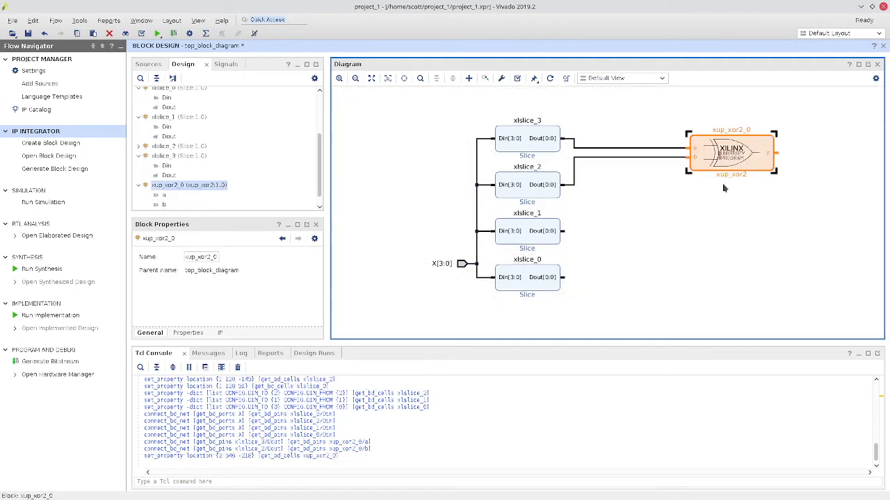
pyautogui.click(723, 187)
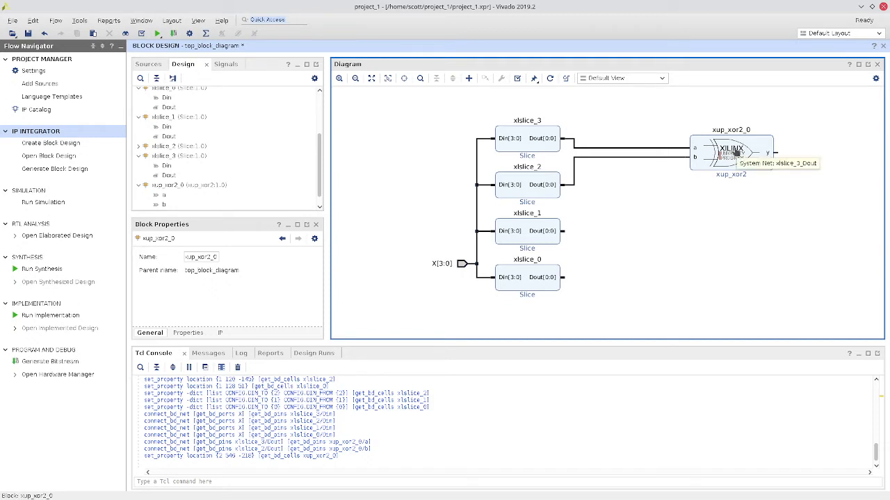
pyautogui.click(470, 79)
pyautogui.write('xnor')
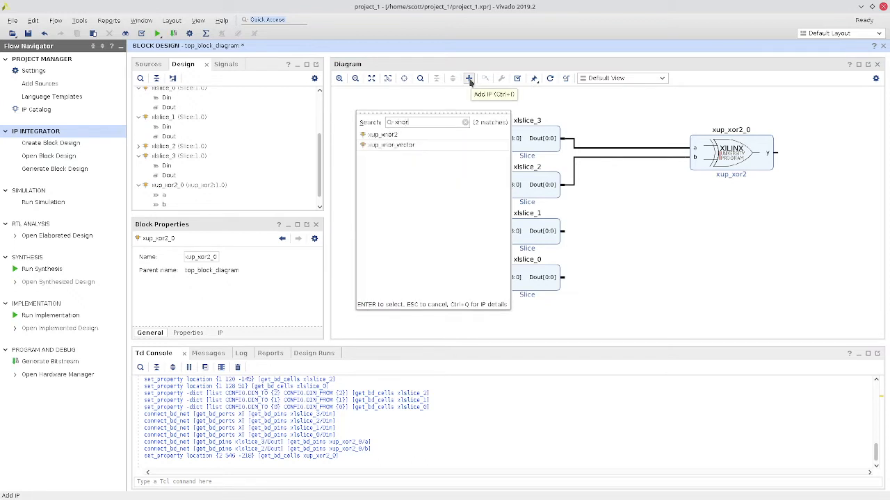
pyautogui.press('Escape')
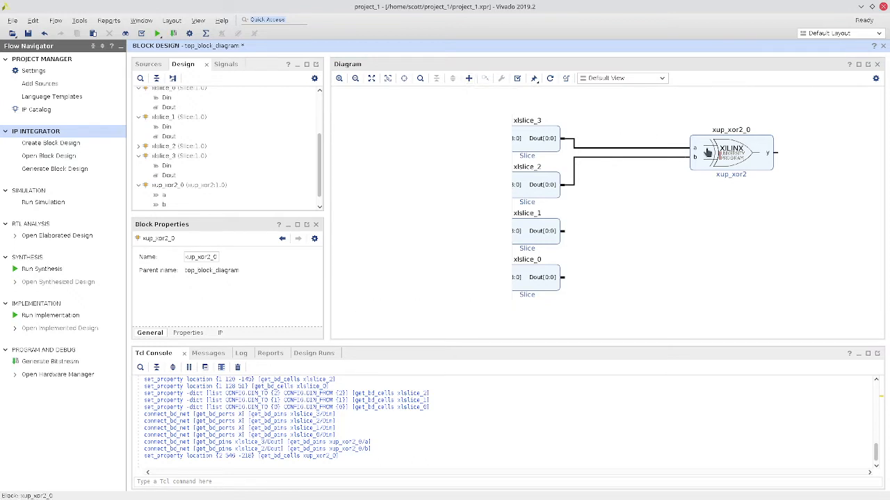
# Delete the xup_xor2_0 gate with its nets and add an xup_xnor2 gate in its place.
pyautogui.press('Delete')
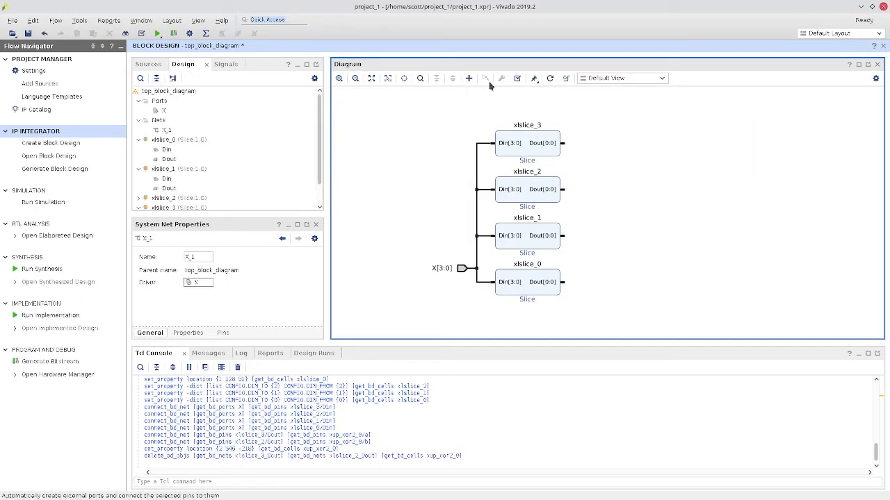
pyautogui.click(470, 79)
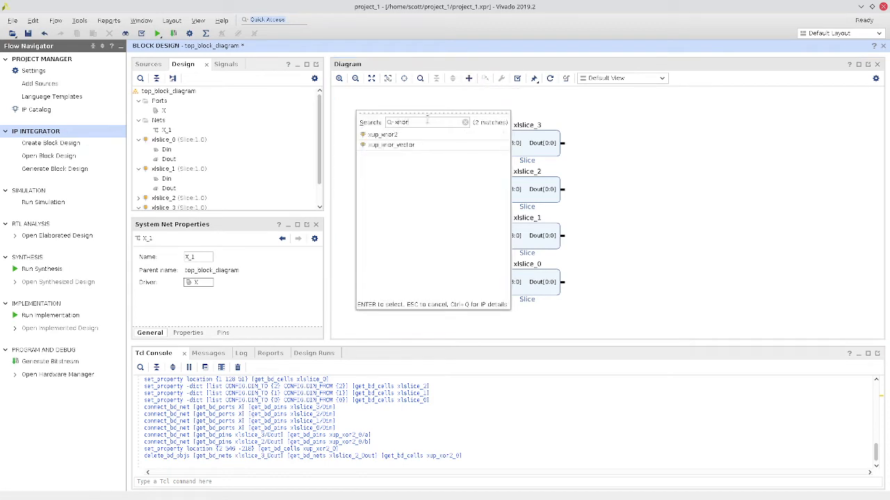
pyautogui.moveTo(399, 135); pyautogui.dragTo(692, 171)
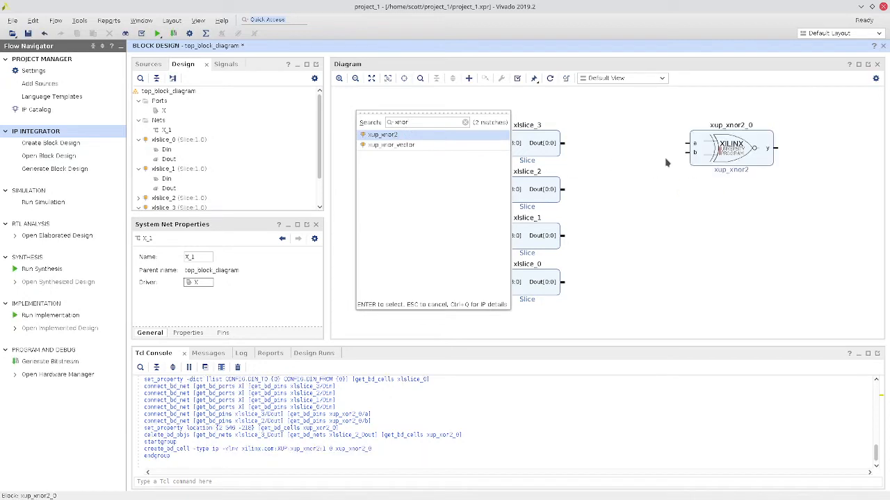
pyautogui.click(612, 132)
# Wire xlslice_3's Dout to input a and xlslice_2's Dout to input b of xup_xnor2_0.
pyautogui.moveTo(565, 143); pyautogui.dragTo(688, 143)
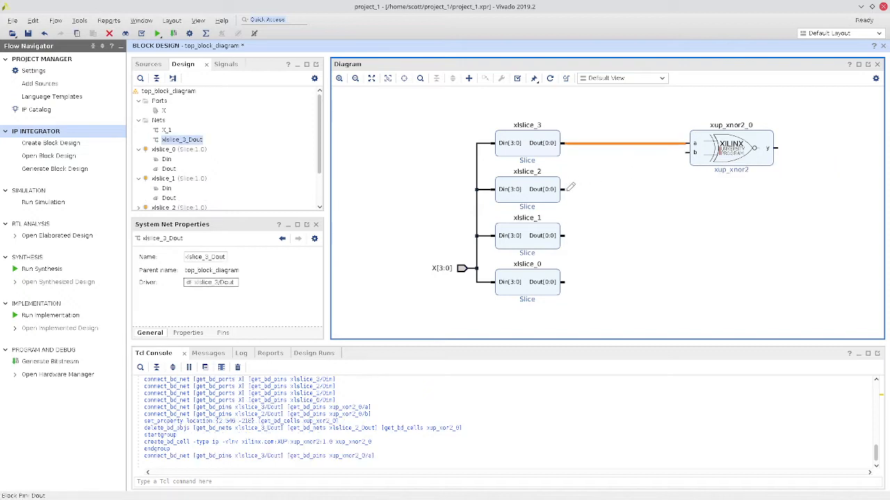
pyautogui.moveTo(570, 186); pyautogui.dragTo(692, 152)
pyautogui.click(656, 165)
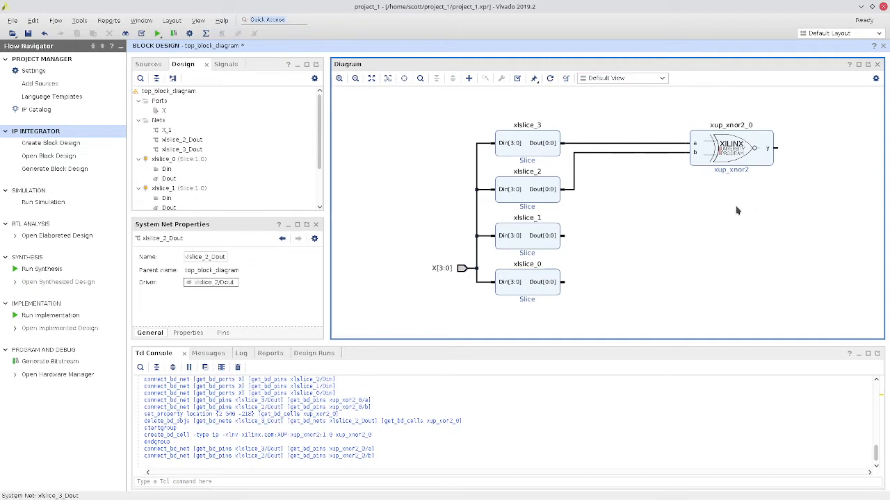
# Duplicate xup_xnor2_0 twice and arrange the two copies in a column below it.
pyautogui.click(701, 165)
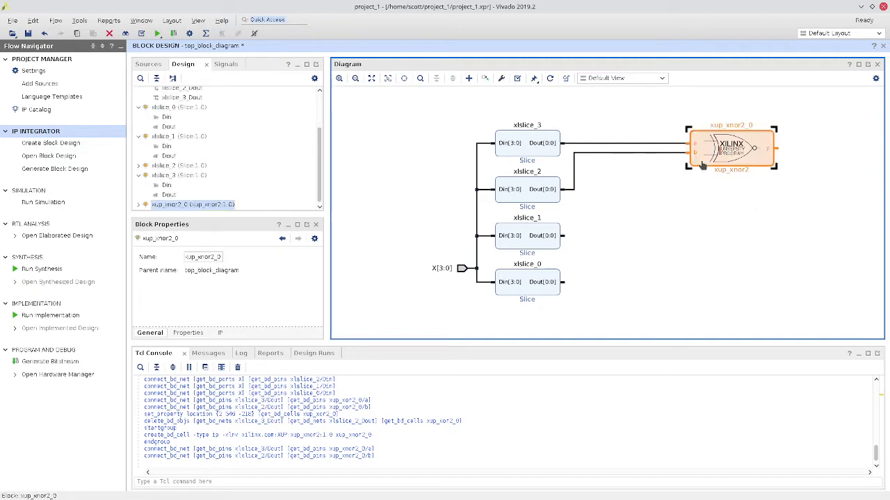
pyautogui.hotkey('ctrl', 'c')
pyautogui.hotkey('ctrl', 'v')
pyautogui.moveTo(643, 226); pyautogui.dragTo(771, 214)
pyautogui.hotkey('ctrl', 'v')
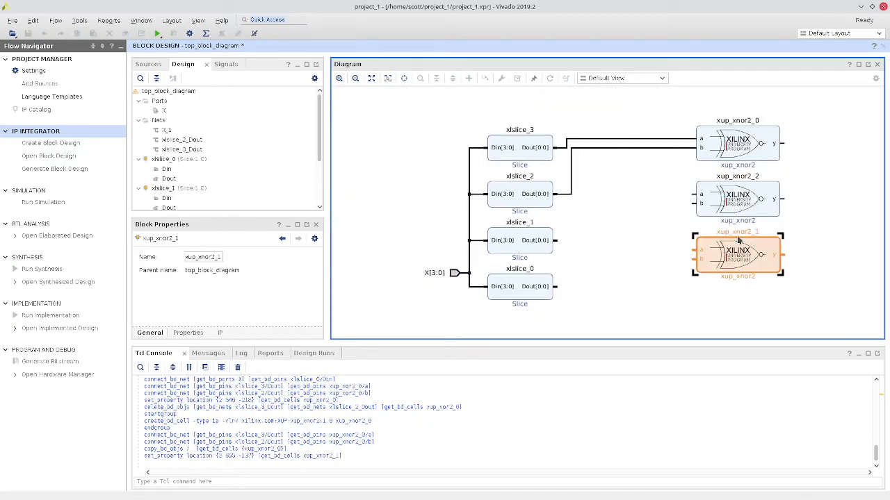
pyautogui.moveTo(619, 221); pyautogui.dragTo(737, 210)
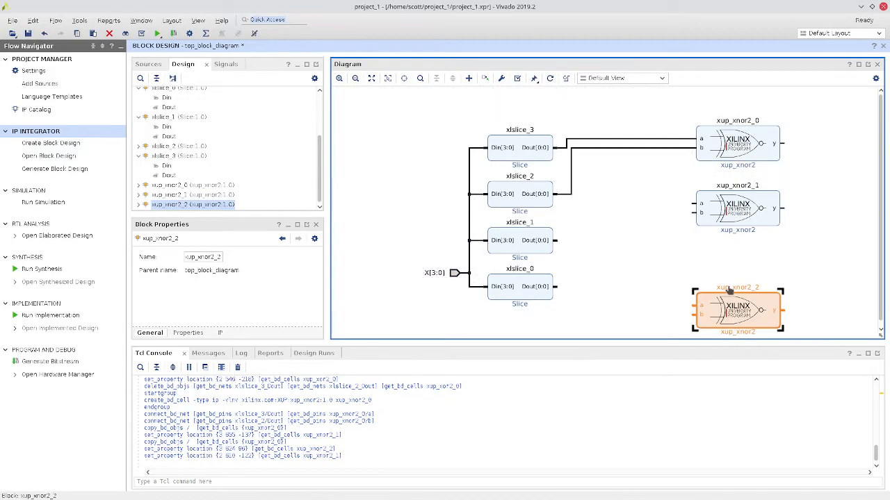
pyautogui.moveTo(731, 305); pyautogui.dragTo(735, 281)
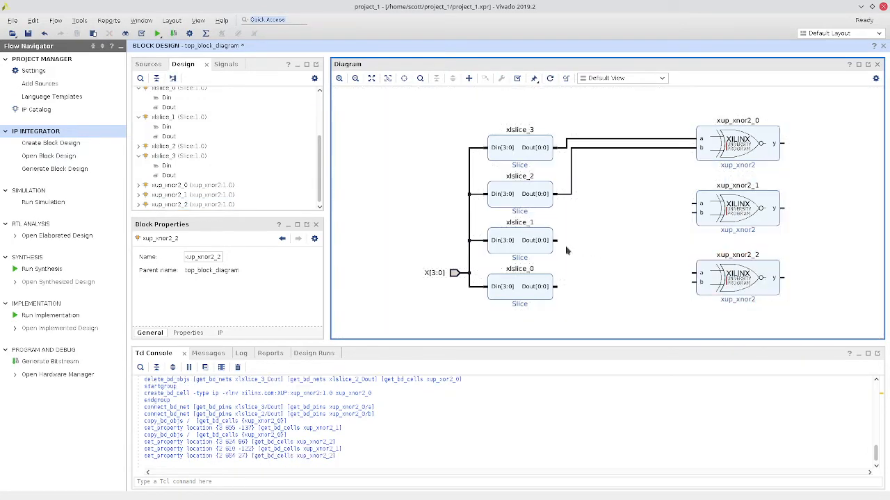
# Wire the Douts of xlslice_1 and xlslice_0 to xup_xnor2_2's a and b, and of xlslice_2 and xlslice_1 to xup_xnor2_1's a and b.
pyautogui.moveTo(563, 287); pyautogui.dragTo(693, 282)
pyautogui.moveTo(561, 239); pyautogui.dragTo(694, 273)
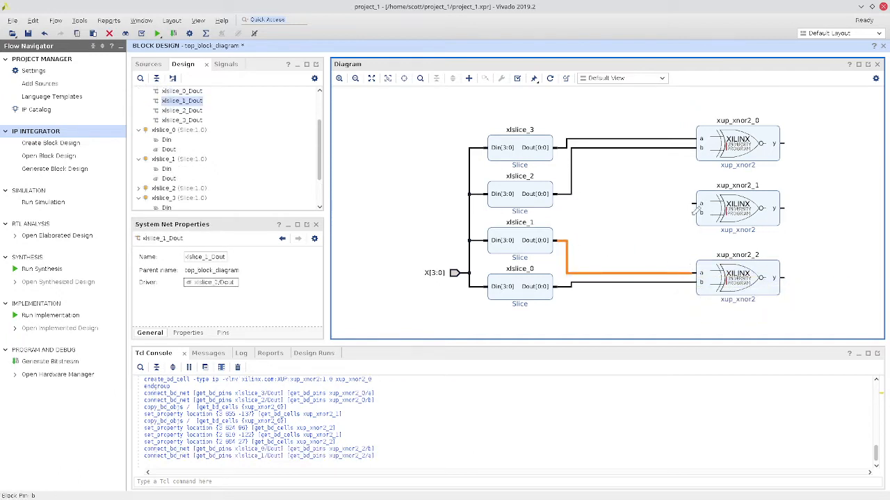
pyautogui.moveTo(693, 212); pyautogui.dragTo(568, 240)
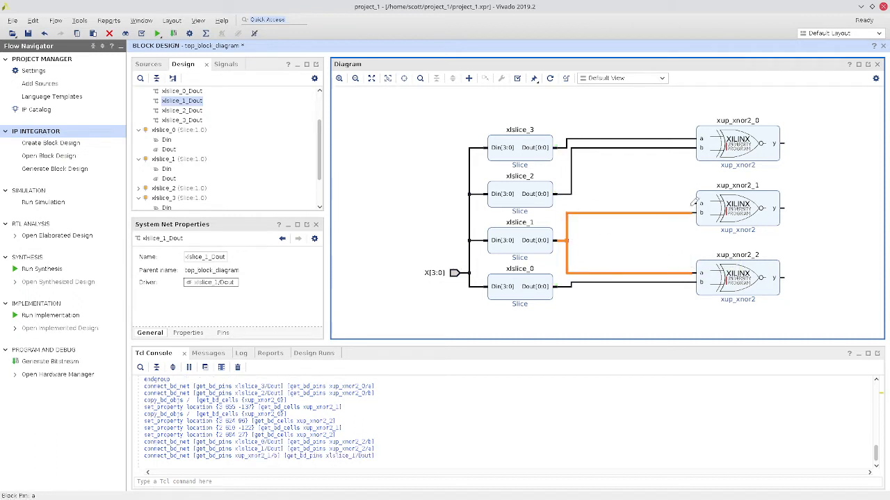
pyautogui.moveTo(693, 203); pyautogui.dragTo(572, 189)
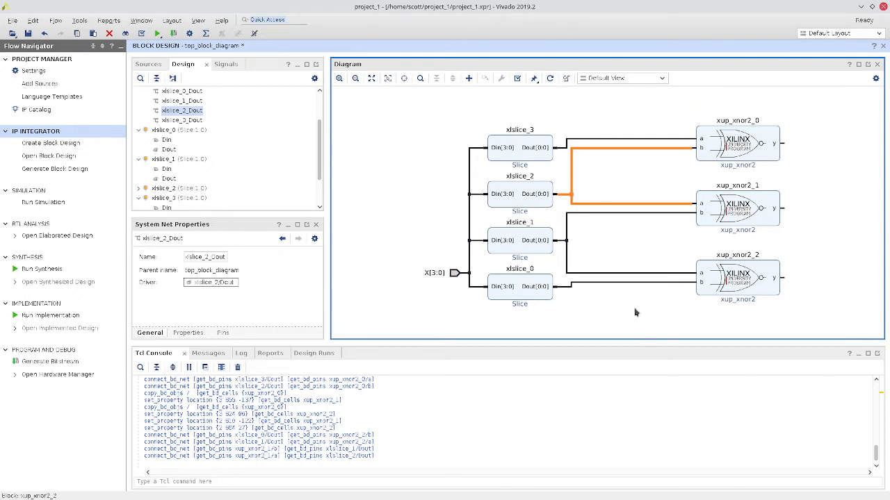
# Add an xup_and3 gate on the output side of the three XNOR gates.
pyautogui.scroll(-4, 639, 242)
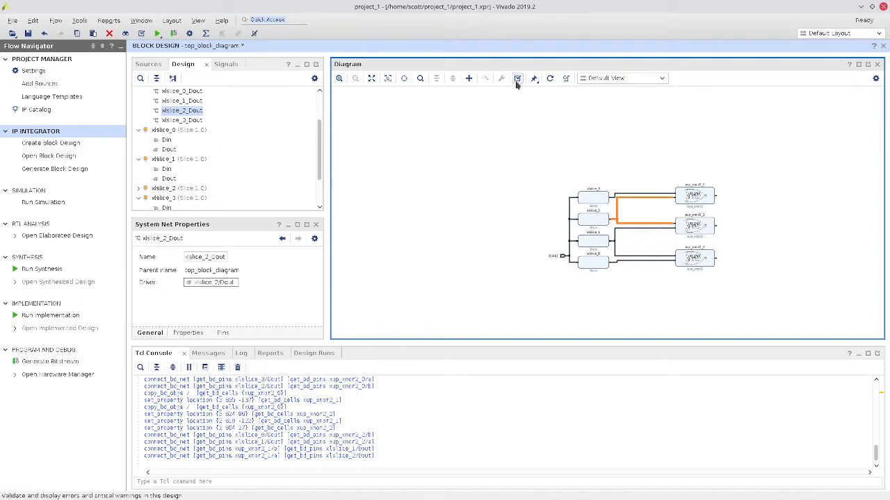
pyautogui.click(470, 78)
pyautogui.write('and')
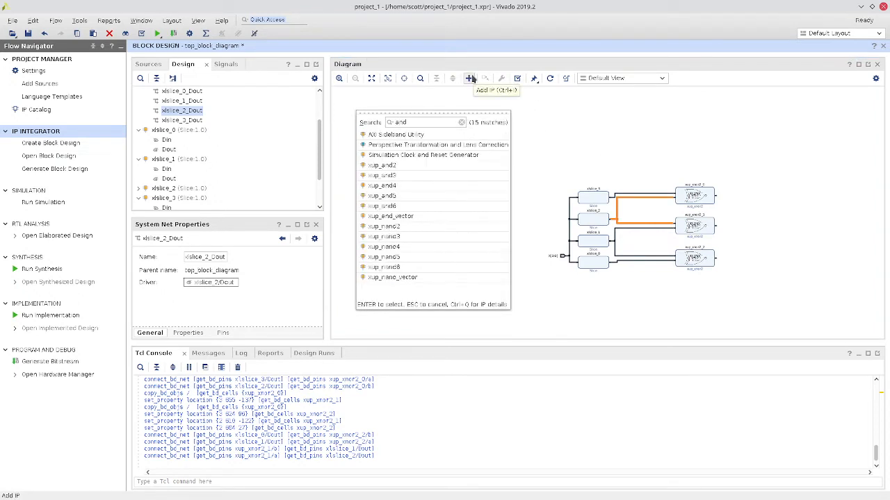
pyautogui.moveTo(408, 176); pyautogui.dragTo(729, 191)
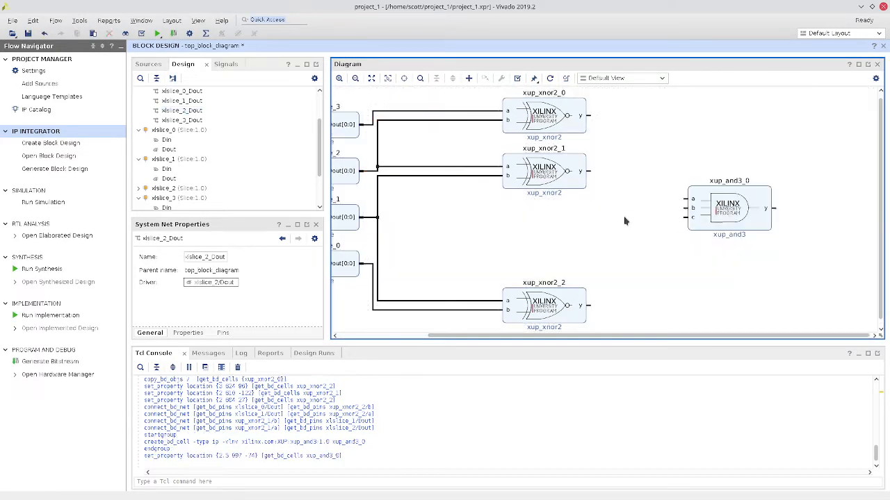
# Wire the y outputs of xup_xnor2_0, xup_xnor2_1 and xup_xnor2_2 to inputs a, b and c of xup_and3_0.
pyautogui.moveTo(593, 114)
pyautogui.mouseDown()
pyautogui.moveTo(662, 186)
pyautogui.moveTo(692, 199)
pyautogui.mouseUp()
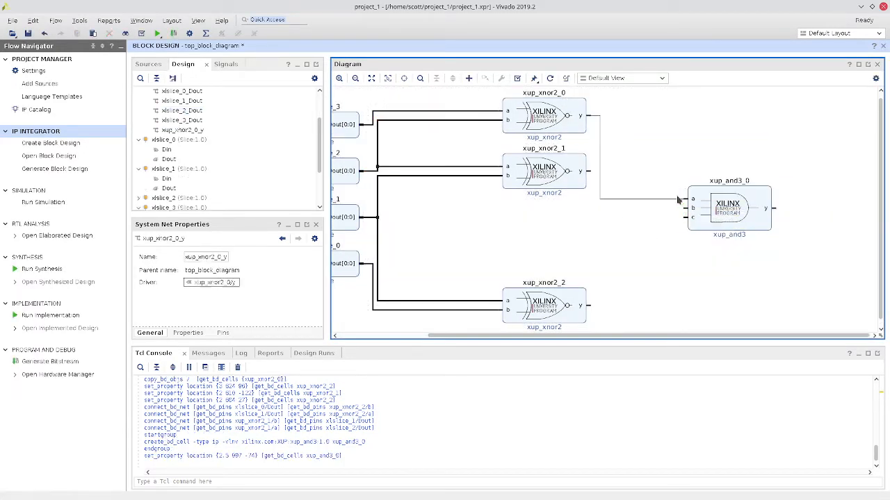
pyautogui.moveTo(592, 171)
pyautogui.mouseDown()
pyautogui.moveTo(689, 208)
pyautogui.moveTo(682, 211)
pyautogui.mouseUp()
pyautogui.moveTo(590, 305); pyautogui.dragTo(689, 217)
# Create an output port named result with type Data.
pyautogui.scroll(-6, 564, 234)
pyautogui.scroll(6, 545, 216)
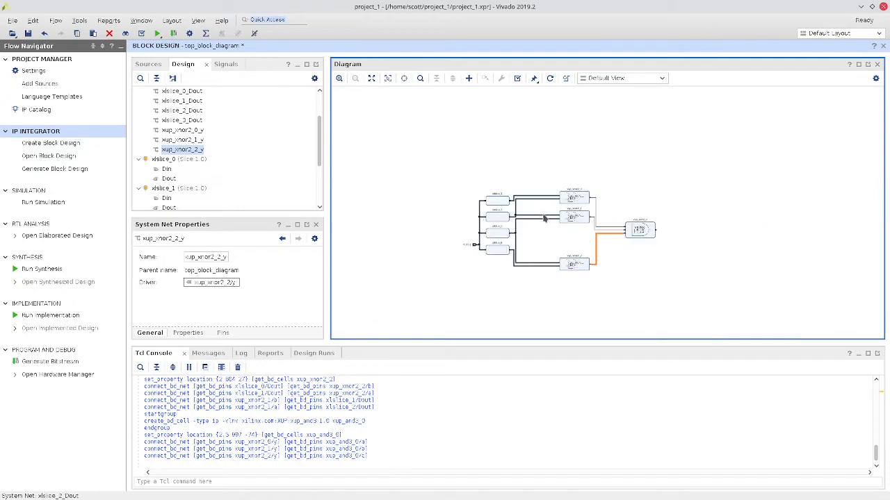
pyautogui.scroll(-2, 554, 229)
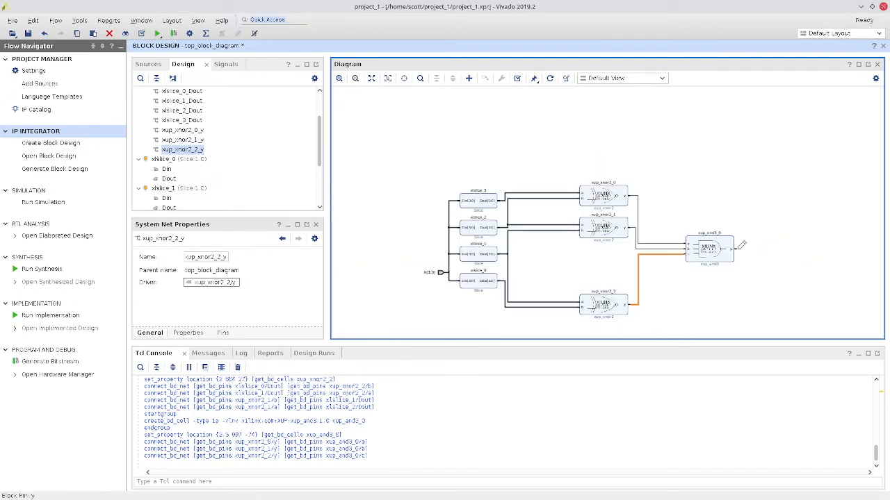
pyautogui.rightClick(764, 244)
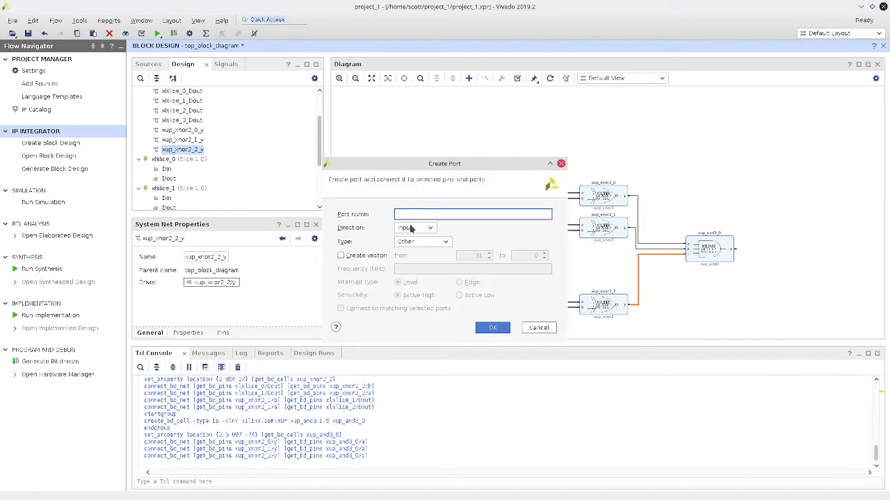
pyautogui.click(407, 227)
pyautogui.click(416, 242)
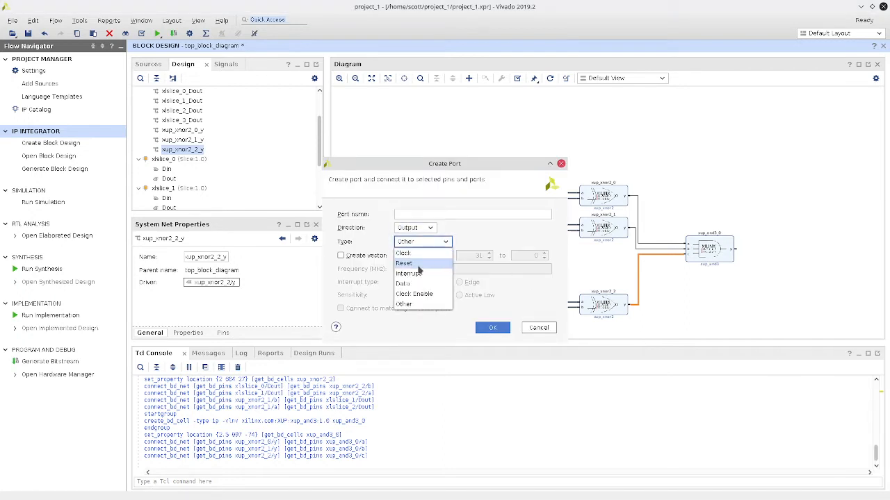
pyautogui.click(419, 284)
pyautogui.click(418, 215)
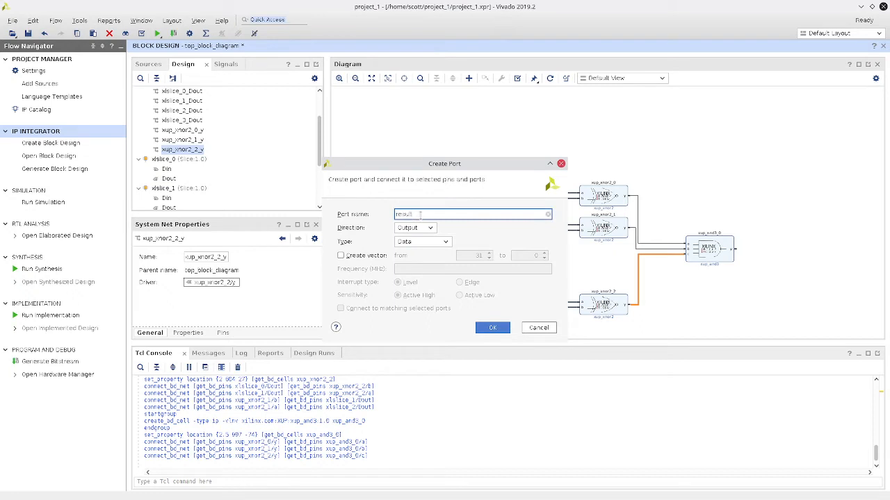
pyautogui.write('result')
pyautogui.click(492, 327)
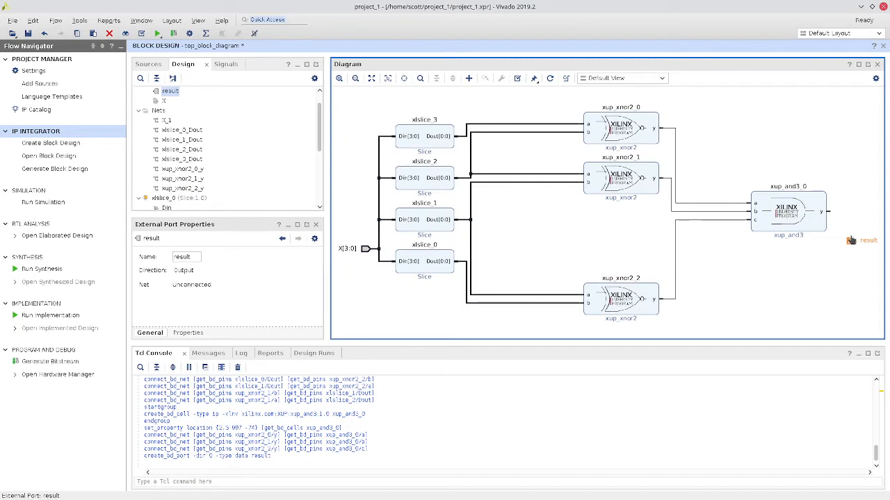
# Wire xup_and3_0's y output to the result port and regenerate the diagram layout.
pyautogui.moveTo(830, 211); pyautogui.dragTo(849, 240)
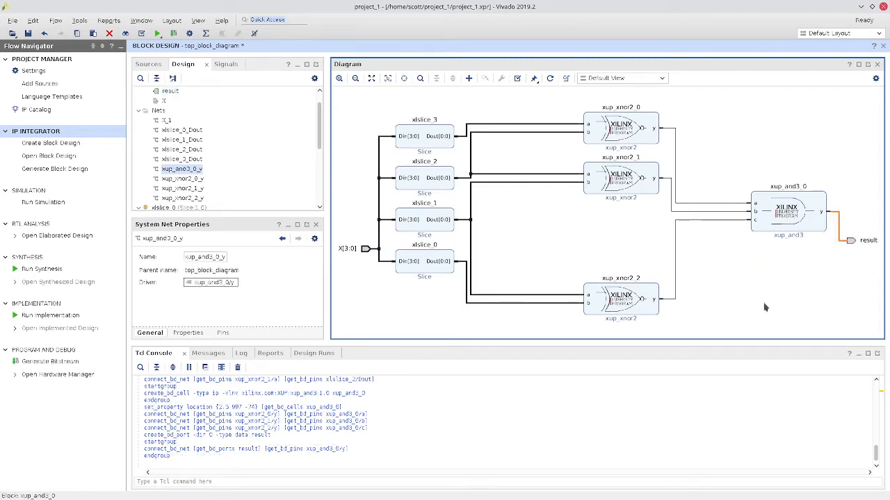
pyautogui.click(549, 79)
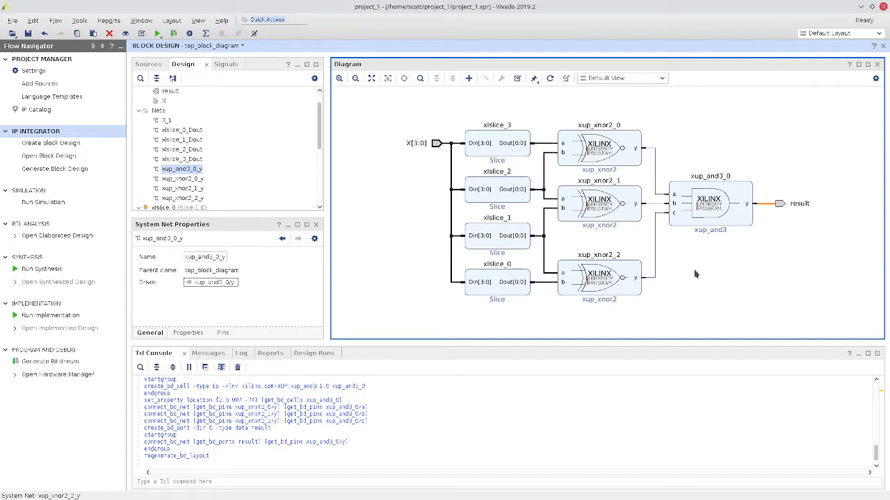
pyautogui.scroll(-3, 692, 159)
pyautogui.scroll(6, 693, 159)
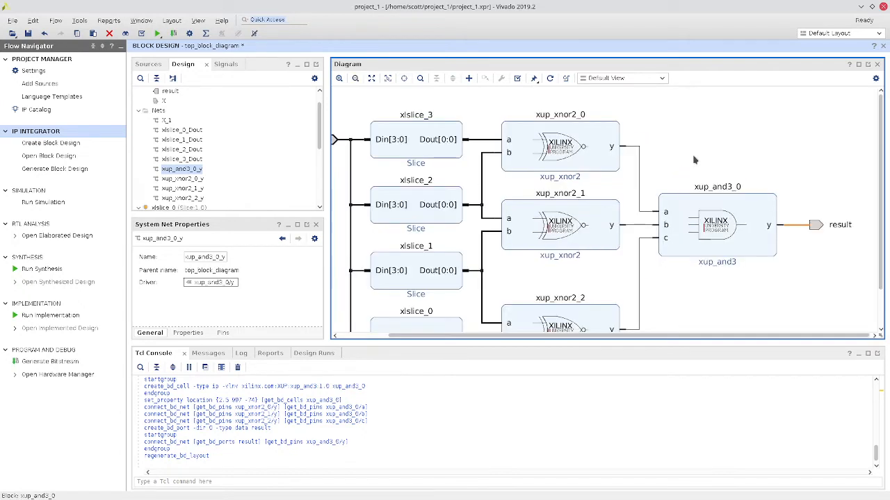
pyautogui.scroll(-4, 692, 159)
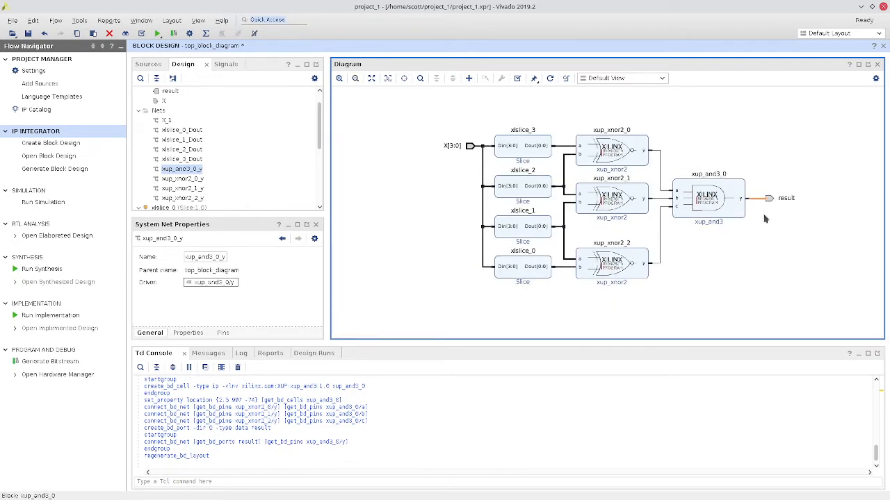
# Create an output port named reversed with type Data and a vector range from 3 to 0.
pyautogui.rightClick(764, 121)
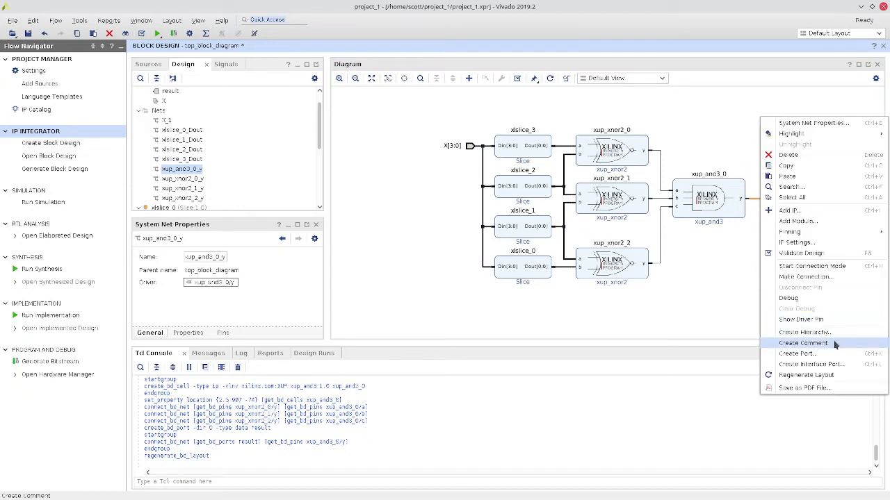
pyautogui.click(820, 353)
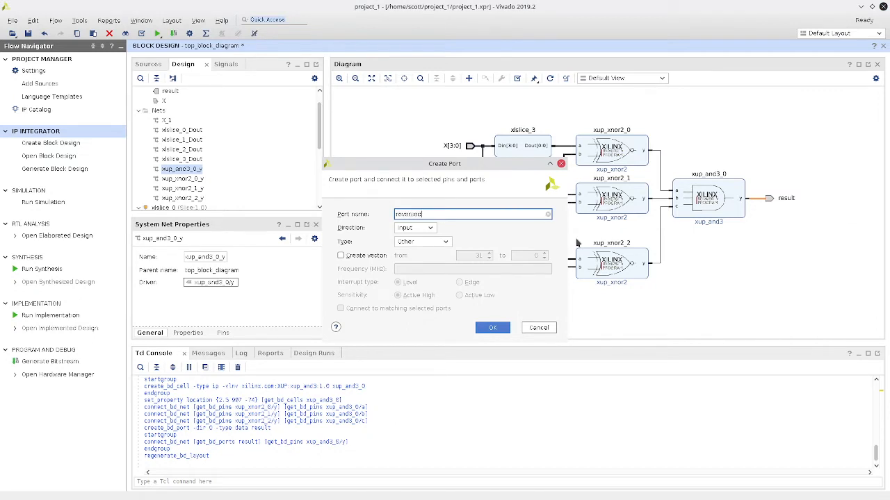
pyautogui.click(428, 228)
pyautogui.click(413, 248)
pyautogui.click(420, 241)
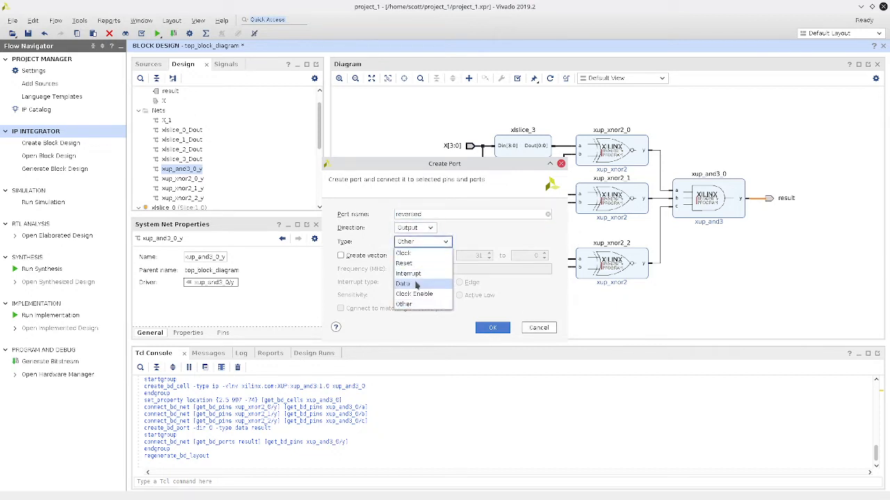
pyautogui.click(403, 284)
pyautogui.click(340, 255)
pyautogui.write('3')
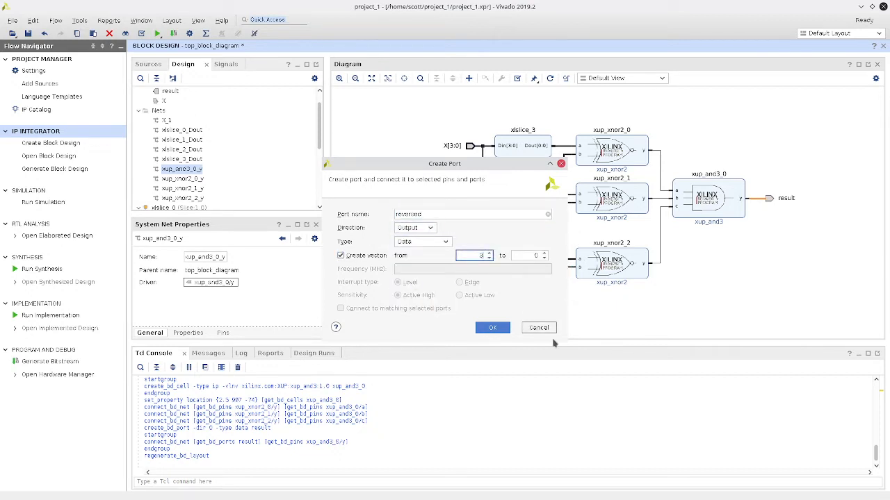
pyautogui.click(492, 327)
pyautogui.click(692, 137)
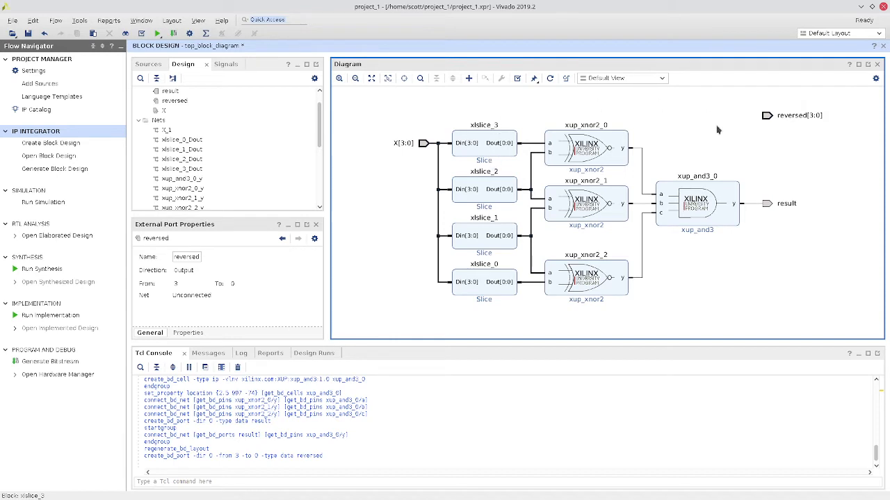
# Add a Concat block above xup_and3_0, next to the reversed port.
pyautogui.click(470, 79)
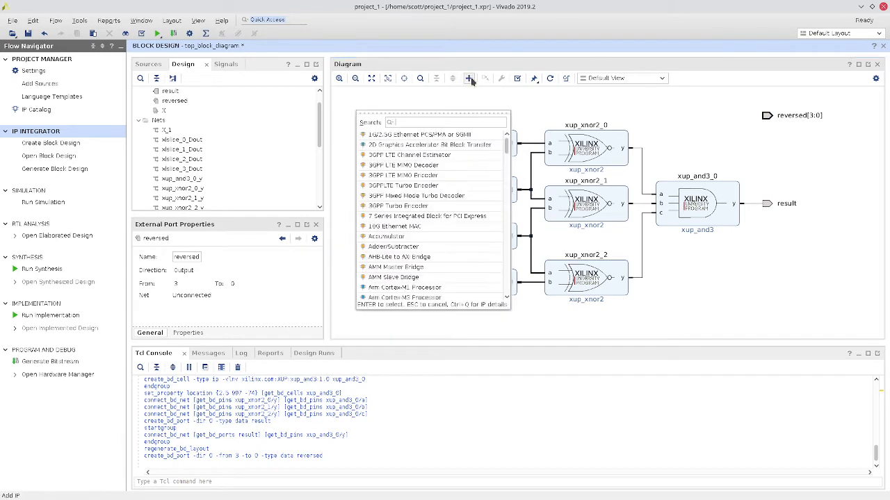
pyautogui.write('cat')
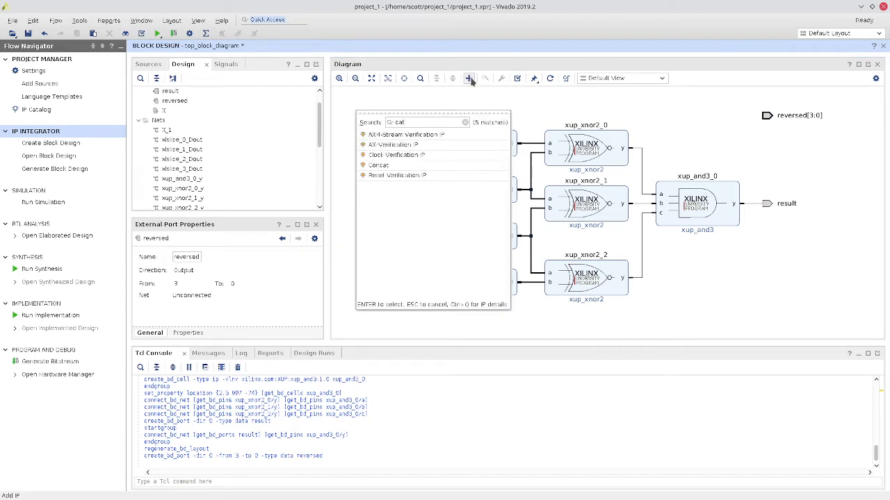
pyautogui.moveTo(383, 165); pyautogui.dragTo(685, 121)
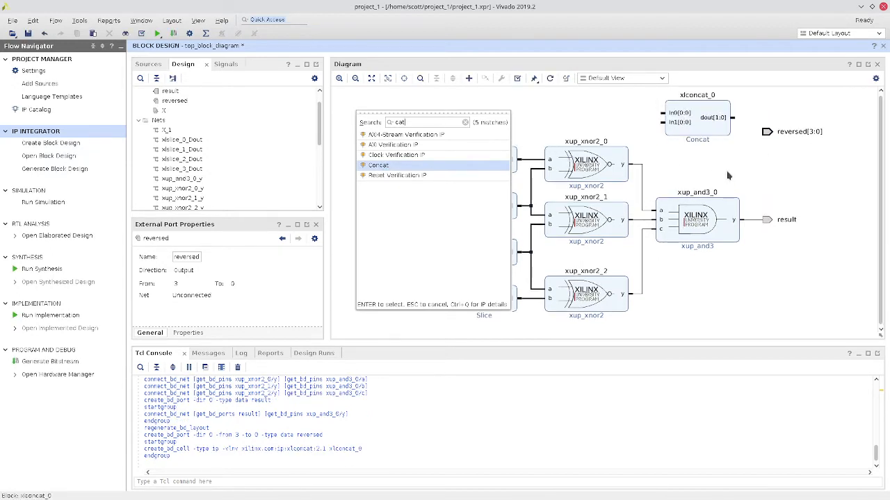
# Set the Concat block's number of ports to 4, leaving the input widths on automatic.
pyautogui.doubleClick(702, 125)
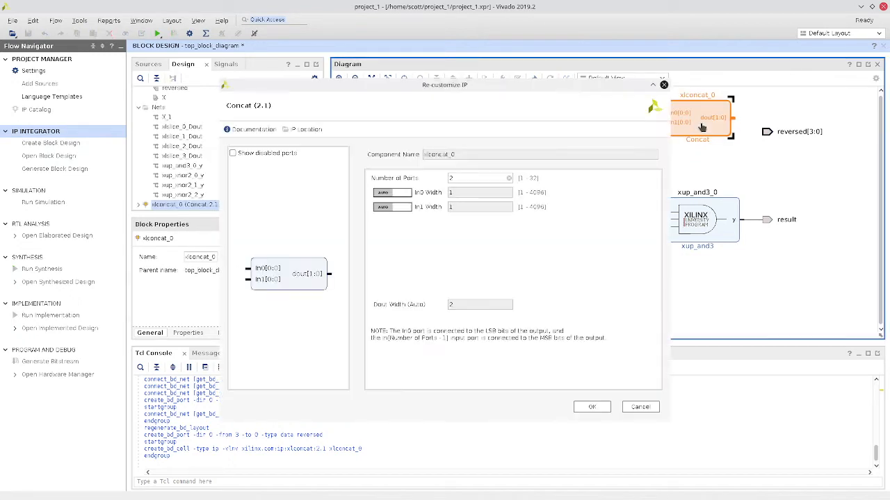
pyautogui.moveTo(459, 178); pyautogui.dragTo(326, 139)
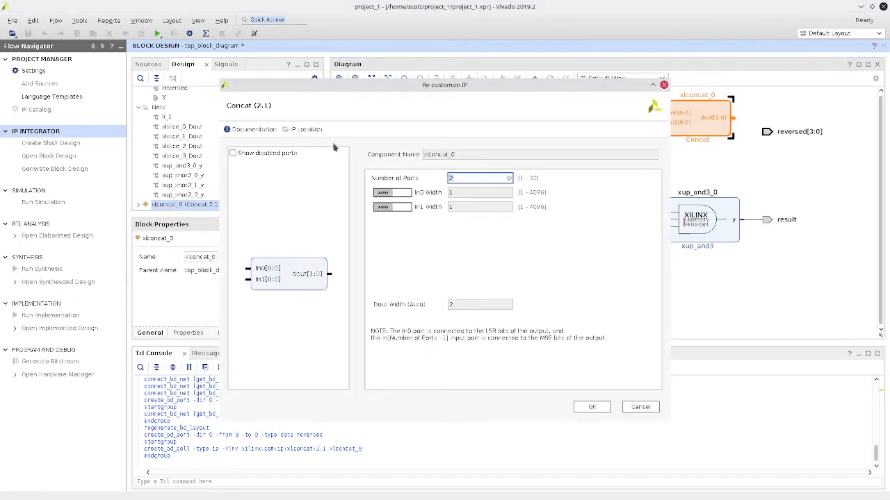
pyautogui.write('4')
pyautogui.click(463, 196)
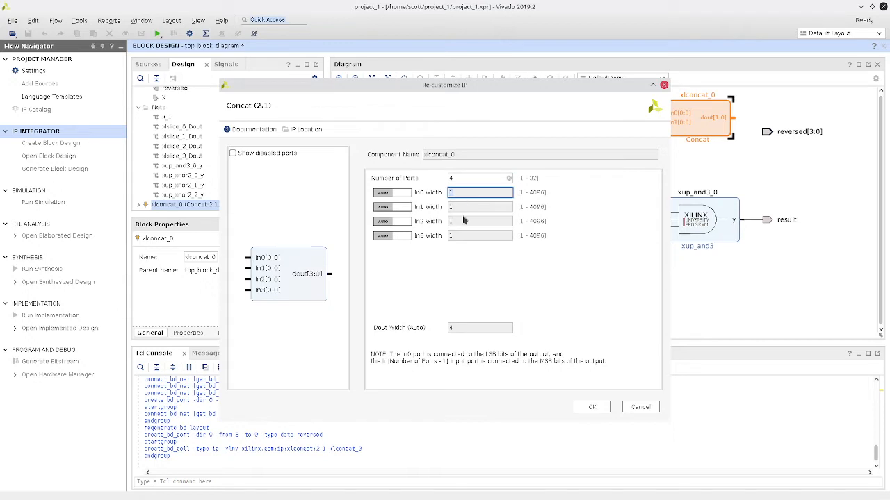
pyautogui.click(464, 221)
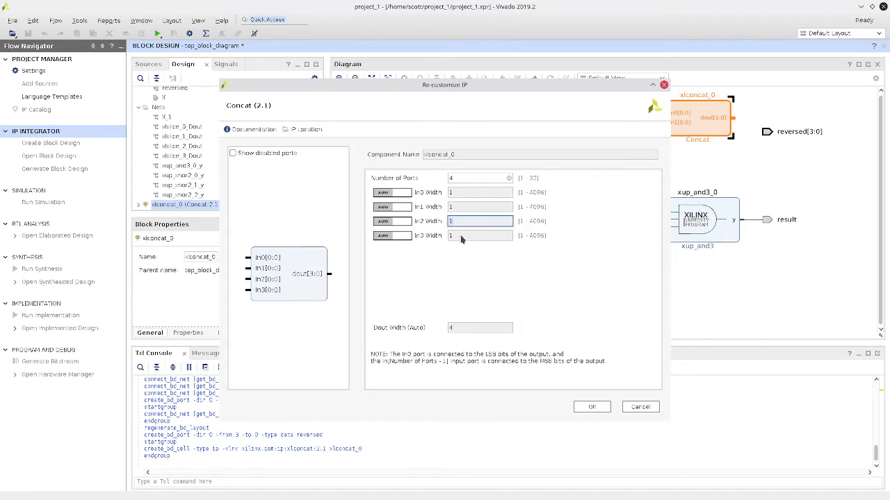
pyautogui.click(461, 237)
pyautogui.click(469, 330)
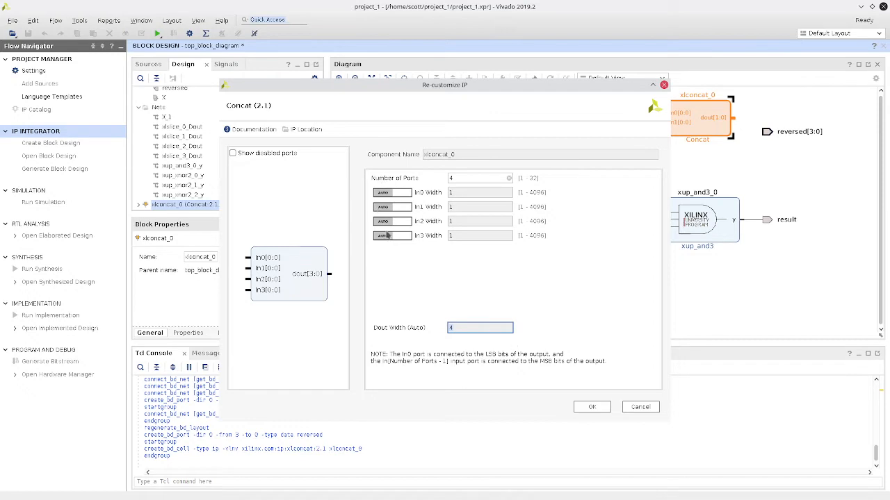
pyautogui.click(593, 408)
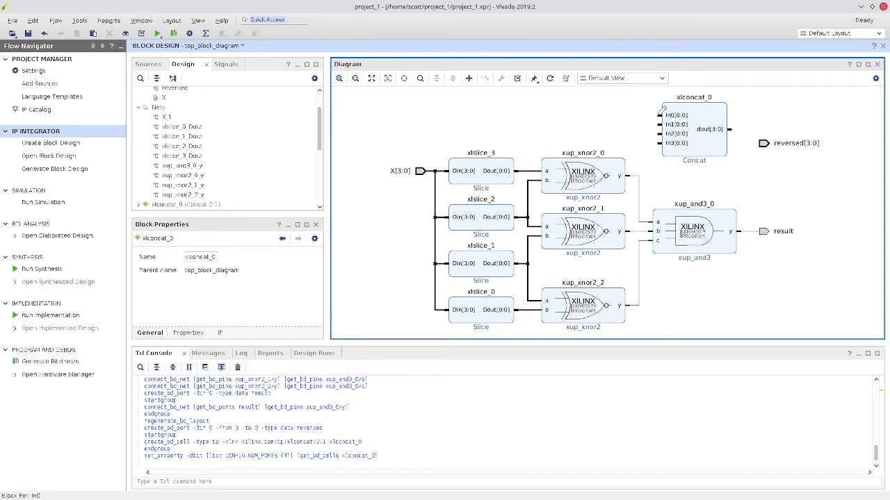
# Wire the Dout pins of xlslice_3, xlslice_2, xlslice_1 and xlslice_0 to xlconcat_0's In0, In1, In2 and In3, and its dout to reversed.
pyautogui.moveTo(661, 109)
pyautogui.mouseDown()
pyautogui.moveTo(568, 154)
pyautogui.moveTo(560, 139)
pyautogui.moveTo(522, 162)
pyautogui.mouseUp()
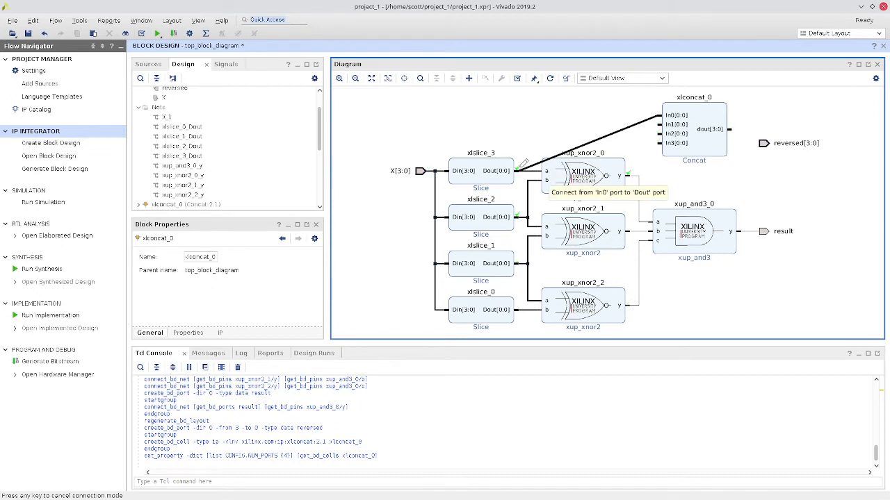
pyautogui.moveTo(523, 163); pyautogui.dragTo(523, 164)
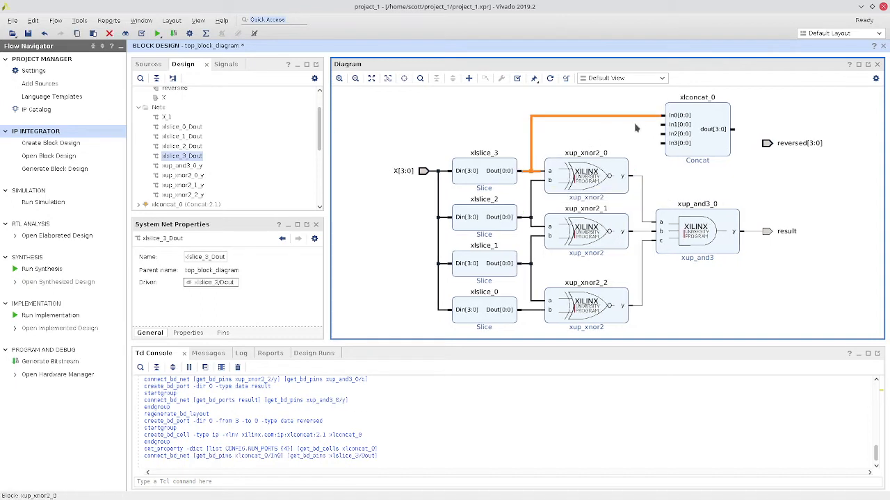
pyautogui.moveTo(662, 124); pyautogui.dragTo(531, 214)
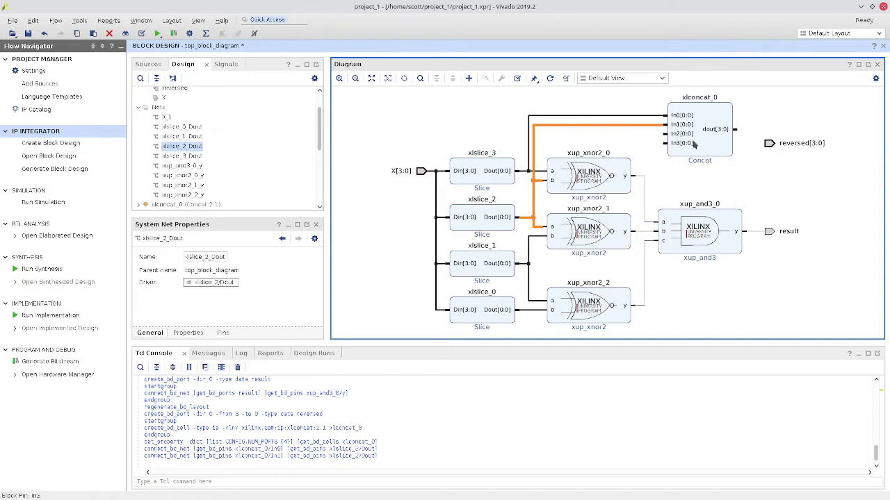
pyautogui.moveTo(665, 132); pyautogui.dragTo(533, 259)
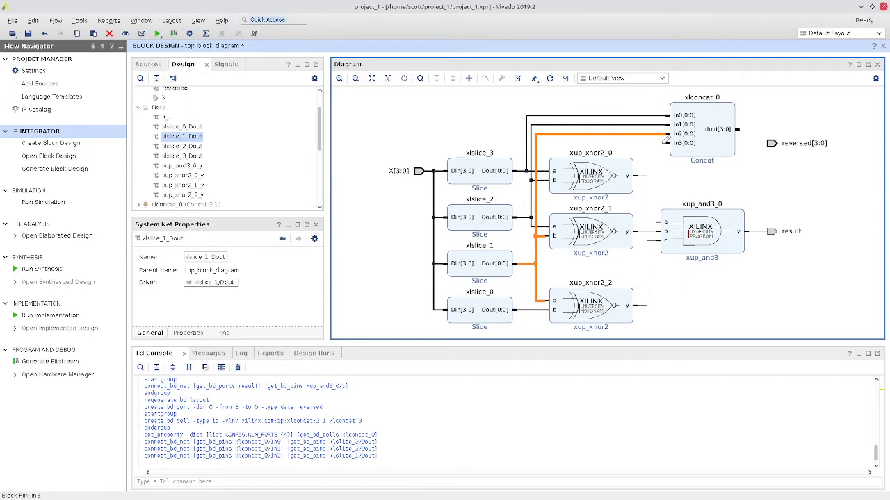
pyautogui.moveTo(665, 140); pyautogui.dragTo(533, 307)
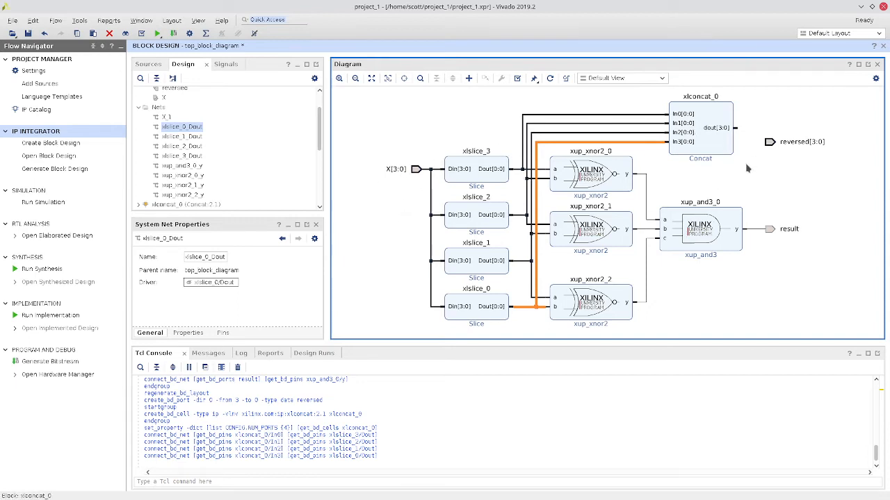
pyautogui.moveTo(738, 127); pyautogui.dragTo(770, 141)
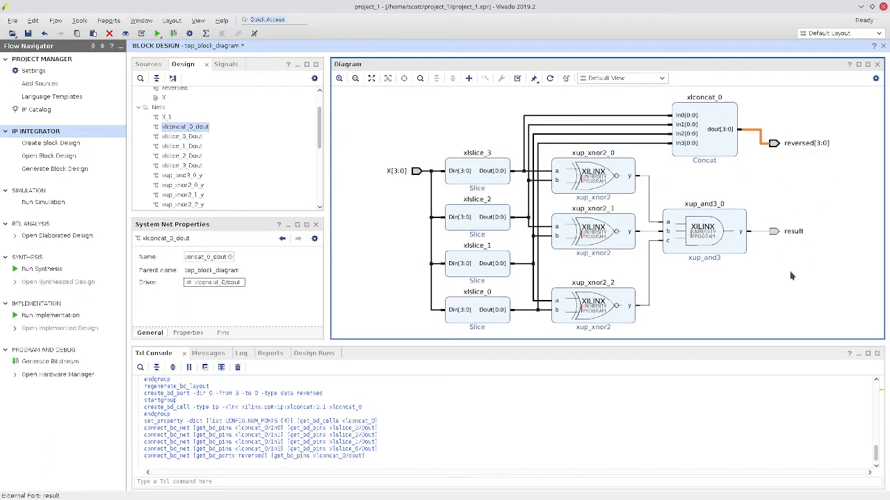
# Regenerate the diagram layout and save the block design.
pyautogui.click(549, 79)
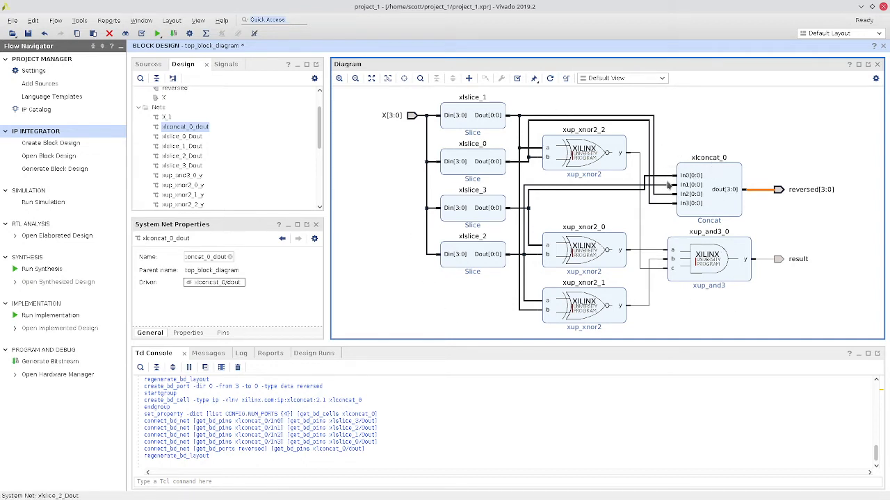
pyautogui.click(389, 134)
pyautogui.hotkey('ctrl', 's')
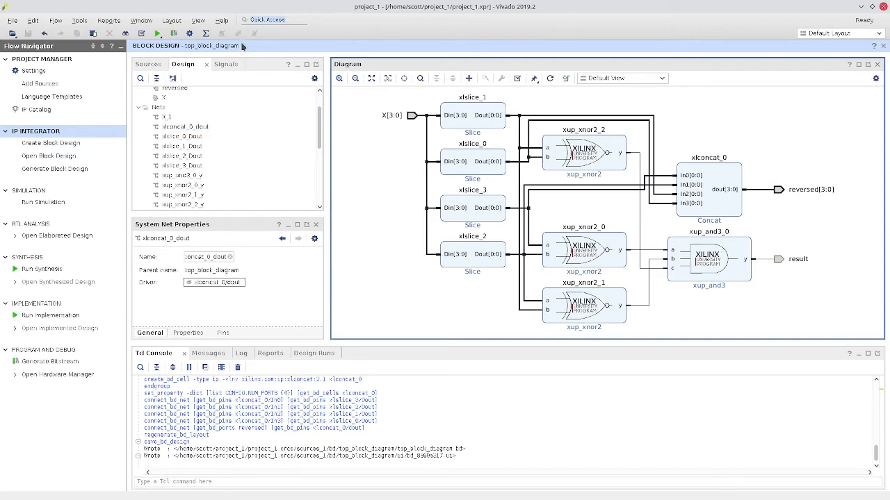
# Create an HDL wrapper for the top_block_diagram design source with the option to let Vivado manage the wrapper and auto-update.
pyautogui.scroll(1, 229, 128)
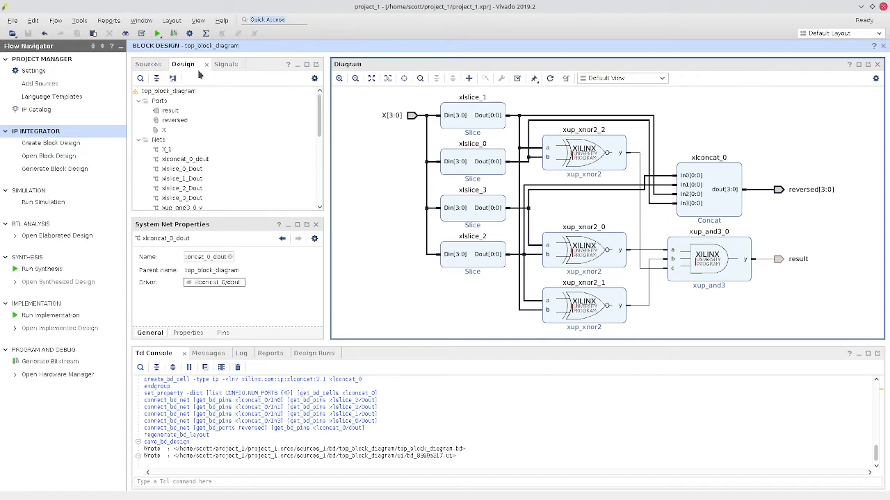
pyautogui.click(161, 64)
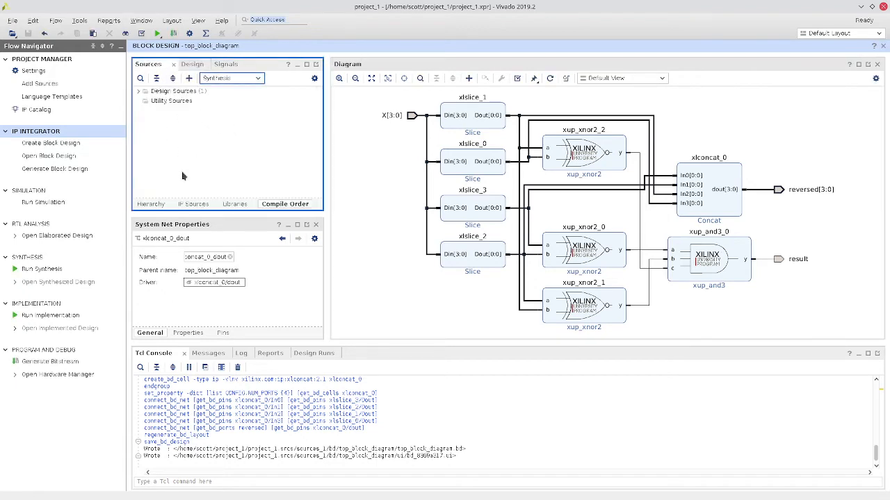
pyautogui.click(139, 93)
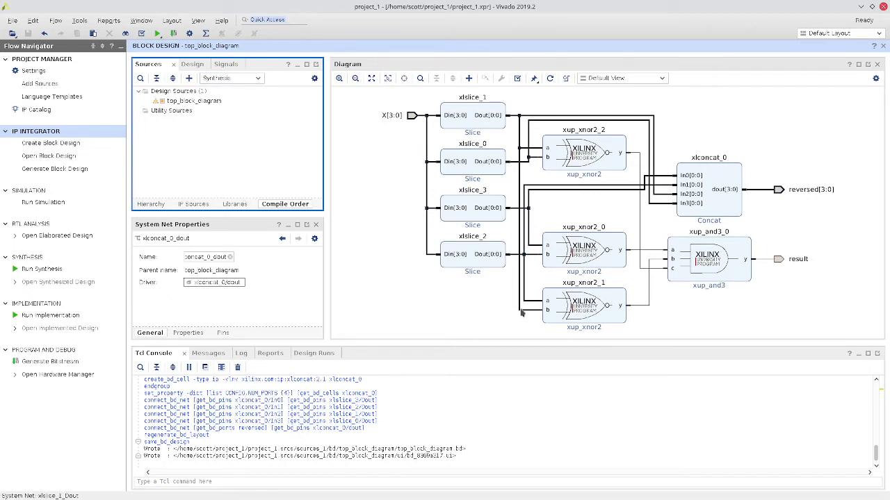
pyautogui.rightClick(216, 103)
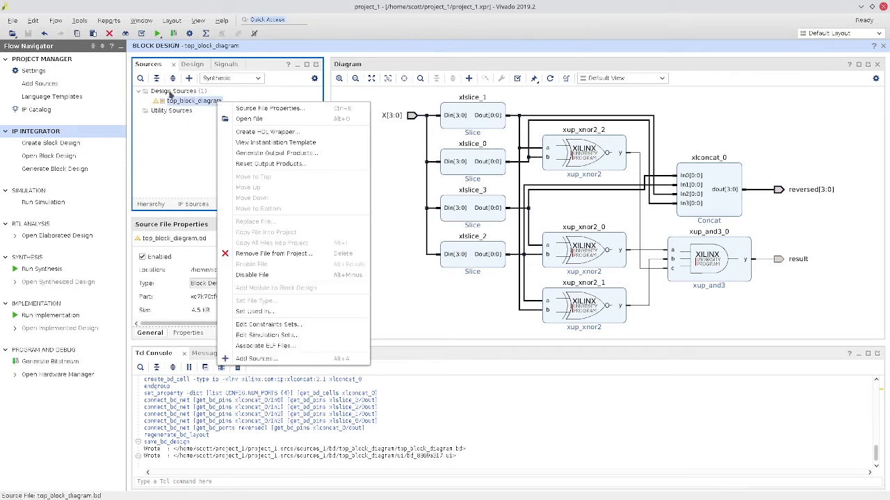
pyautogui.click(286, 137)
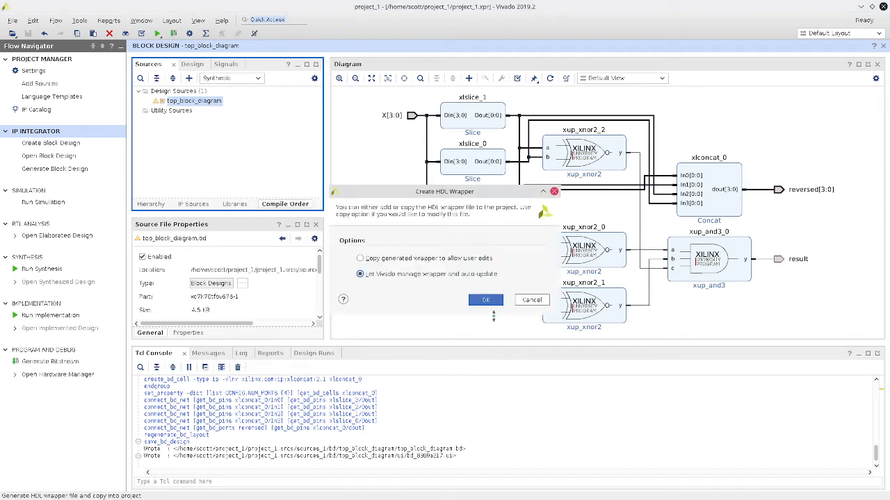
pyautogui.click(483, 300)
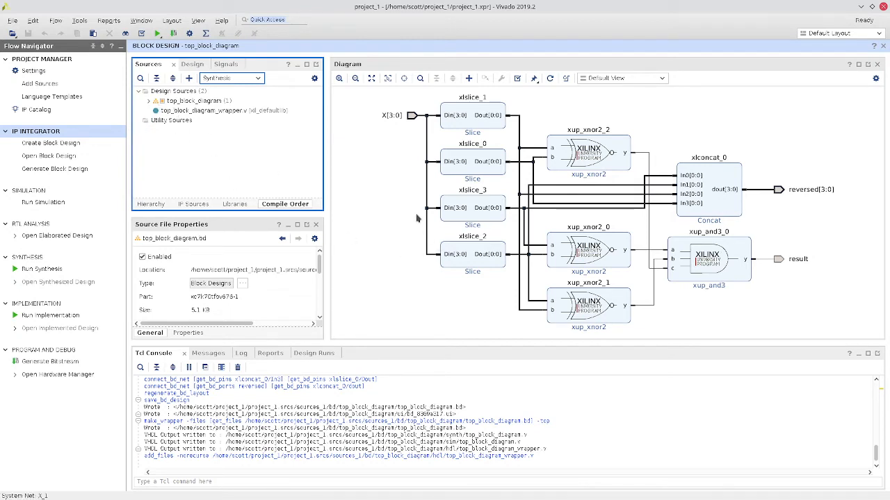
# Open top_block_diagram_wrapper.v and examine its module declaration, ports and the top_block_diagram instance.
pyautogui.rightClick(188, 102)
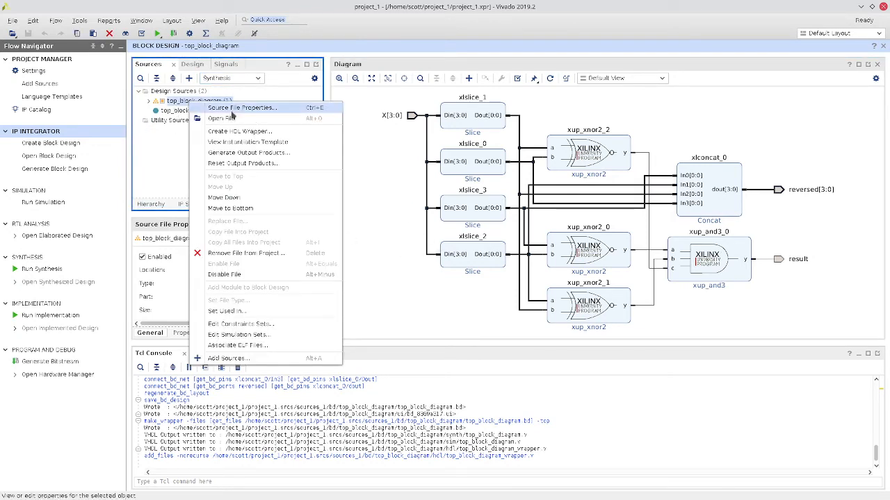
pyautogui.click(168, 138)
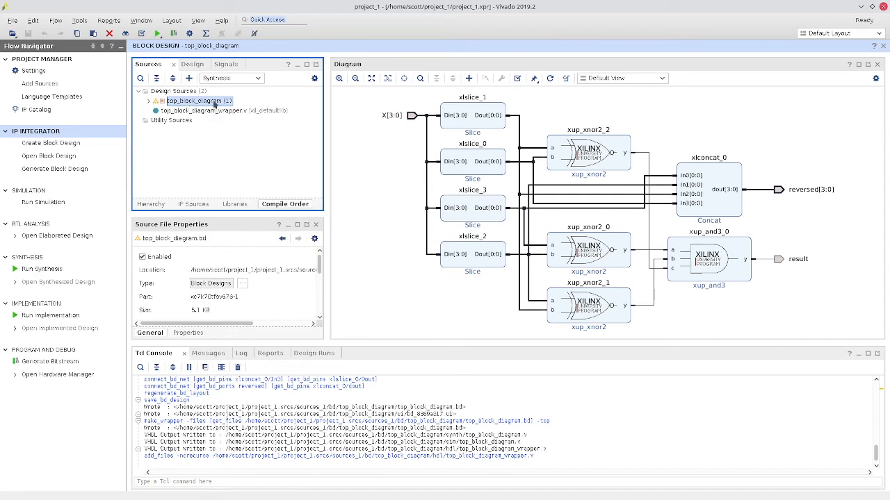
pyautogui.doubleClick(200, 112)
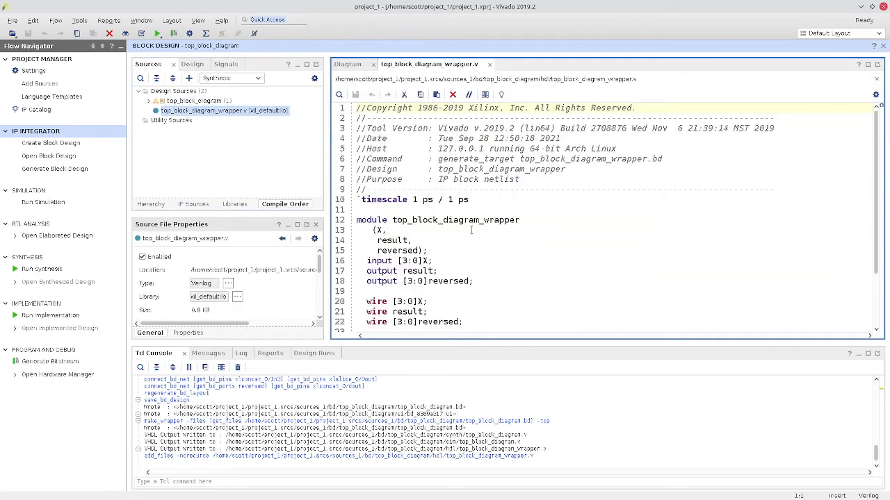
pyautogui.doubleClick(455, 219)
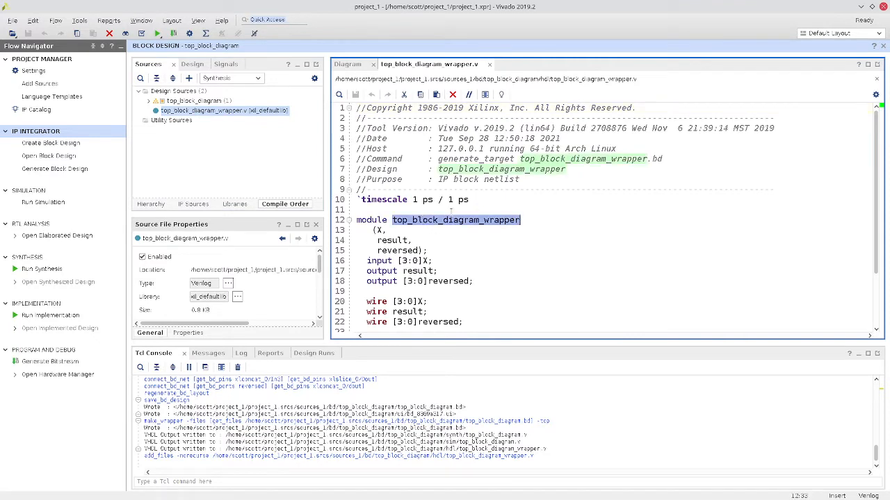
pyautogui.scroll(-3, 451, 211)
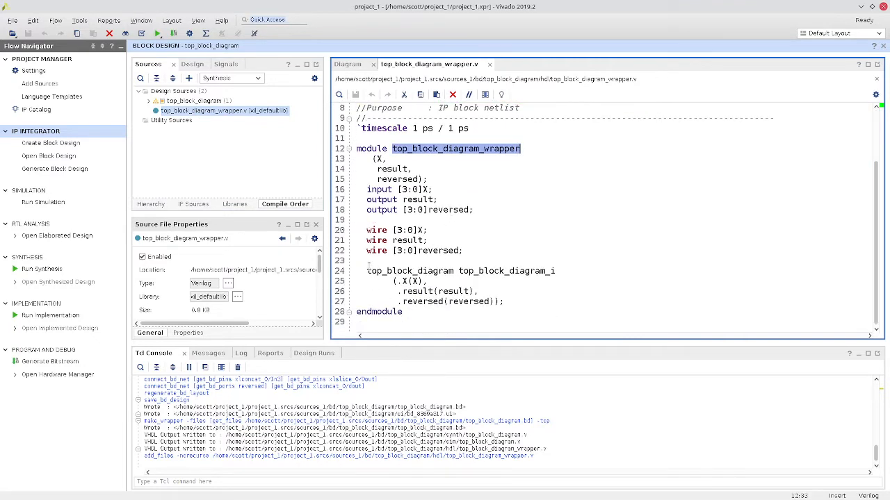
pyautogui.moveTo(367, 271); pyautogui.dragTo(454, 271)
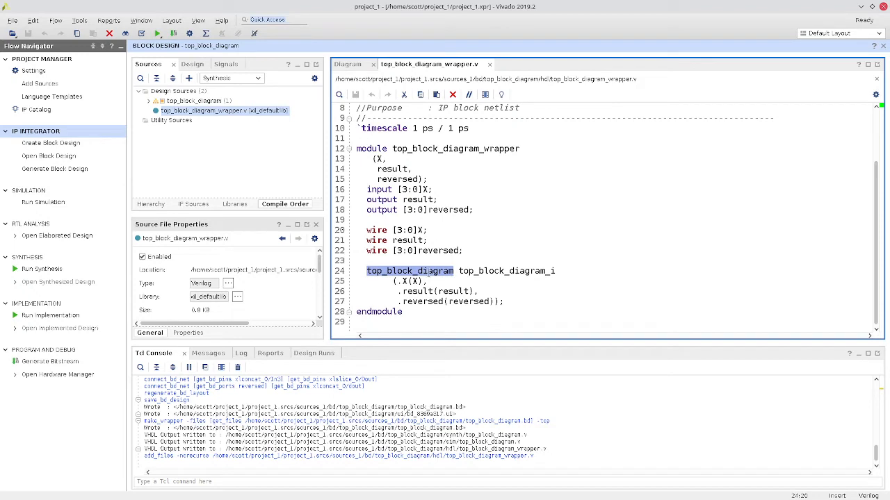
pyautogui.click(497, 270)
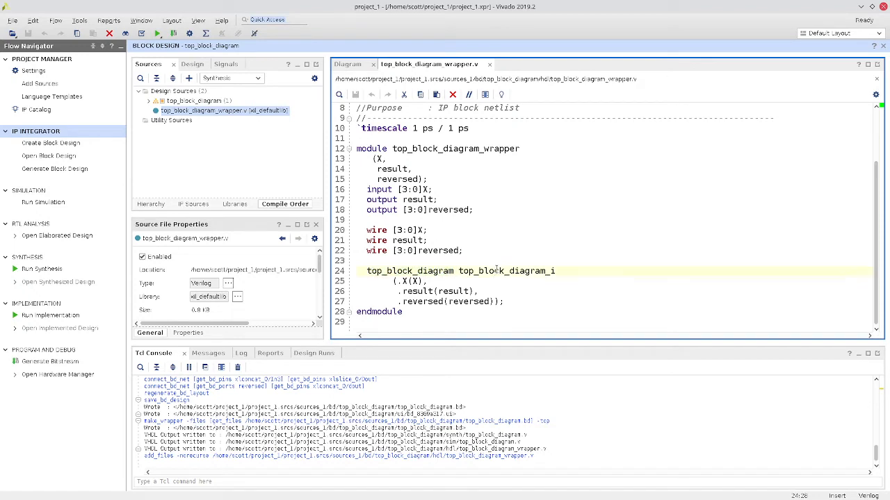
# Close the wrapper file and generate output products for top_block_diagram, out of context per IP, on the local host with 8 jobs.
pyautogui.click(457, 221)
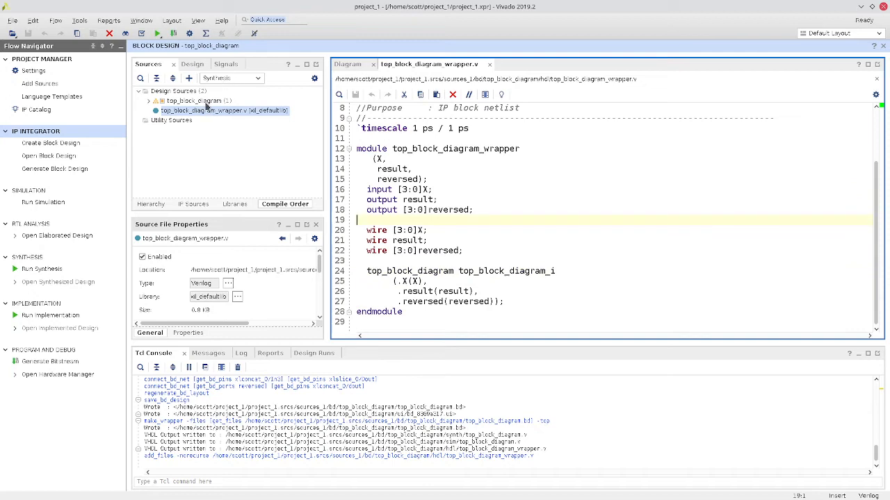
pyautogui.click(489, 64)
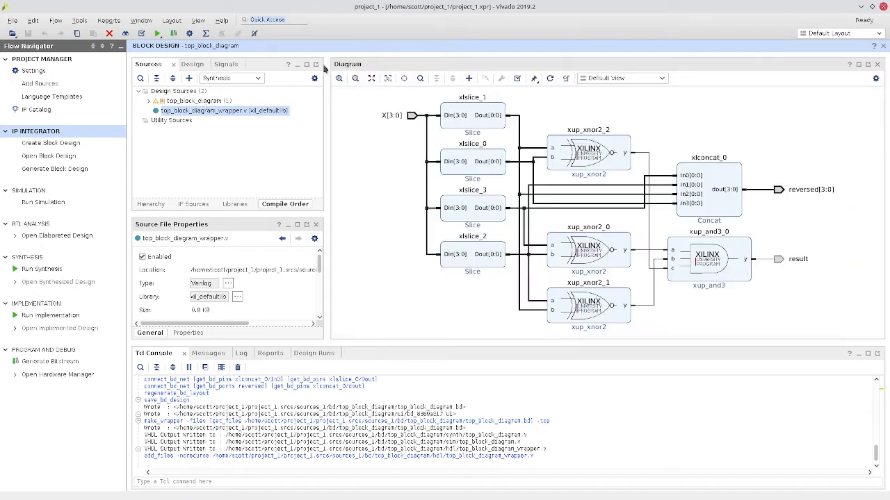
pyautogui.rightClick(200, 101)
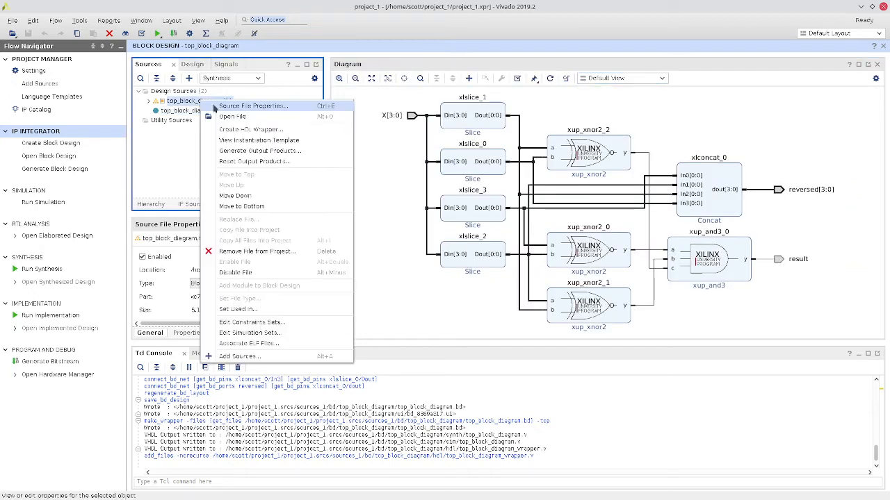
pyautogui.click(250, 150)
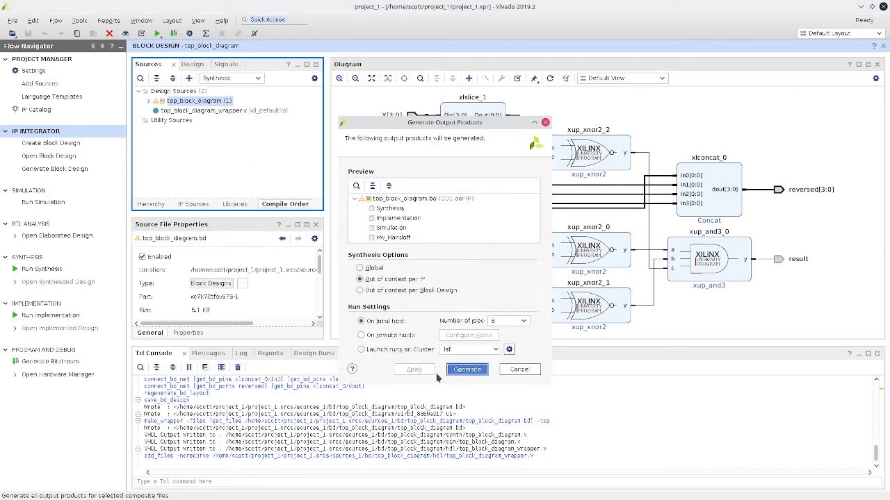
pyautogui.click(523, 320)
pyautogui.click(506, 401)
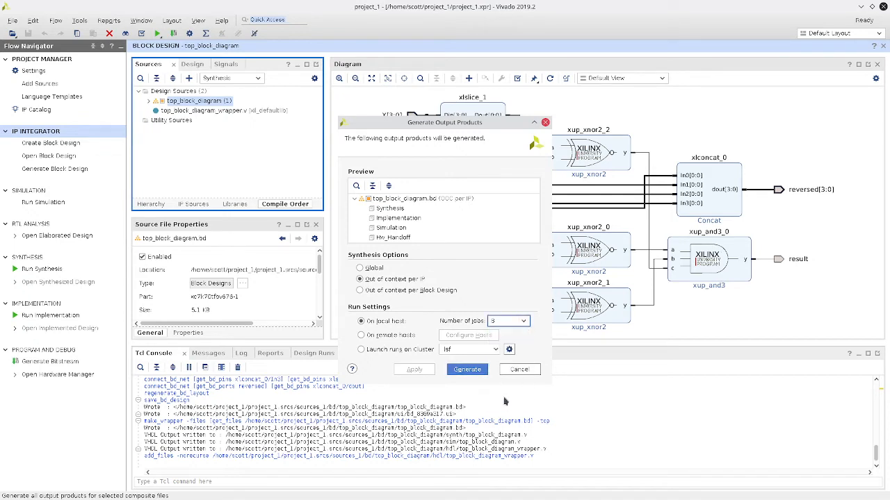
pyautogui.click(467, 370)
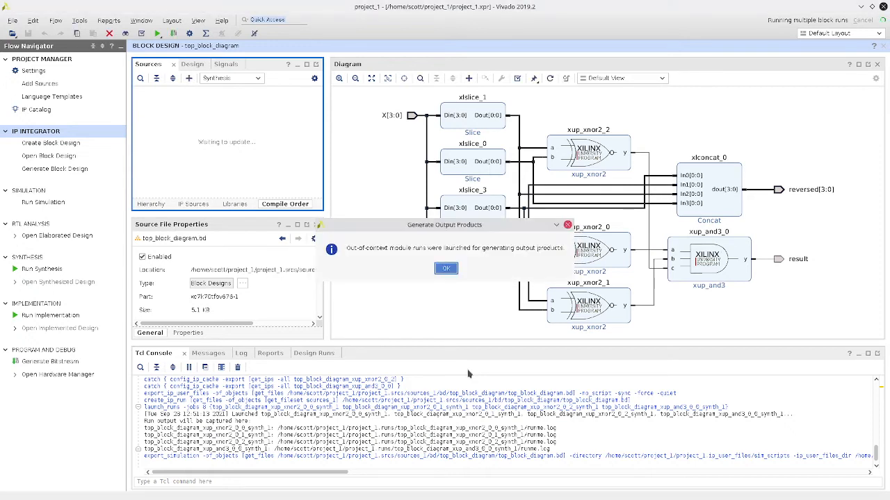
pyautogui.click(446, 268)
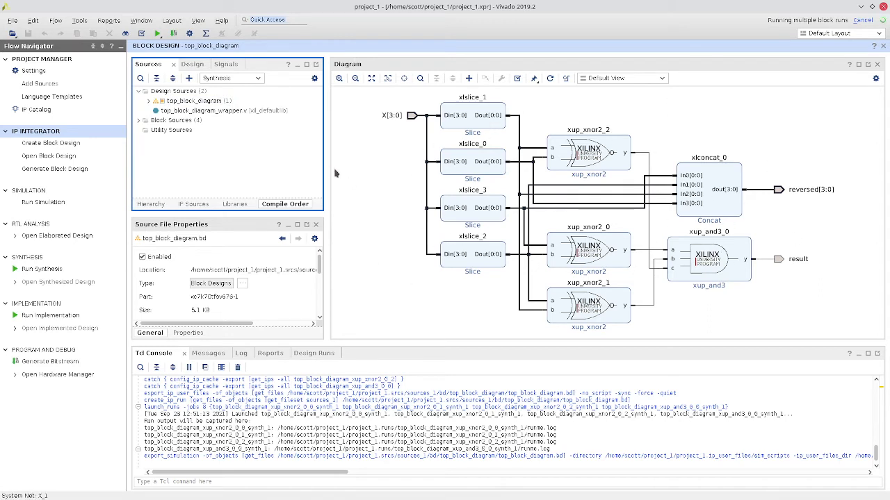
# Expand the out-of-context module runs of top_block_diagram and widen the Constraints column to check each submodule's synthesis status.
pyautogui.click(374, 123)
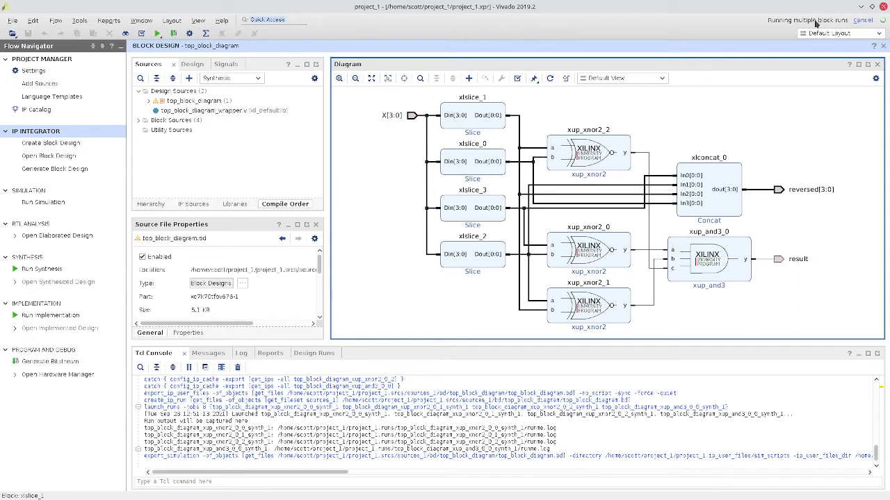
pyautogui.click(308, 355)
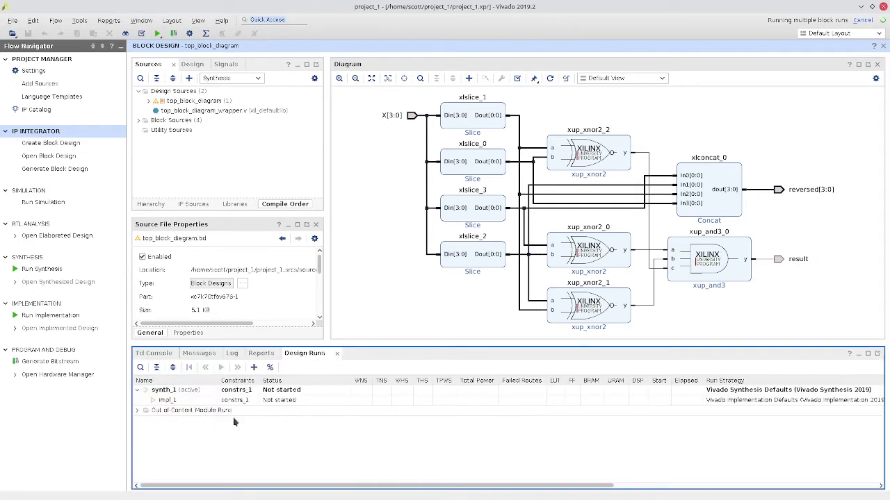
pyautogui.click(136, 410)
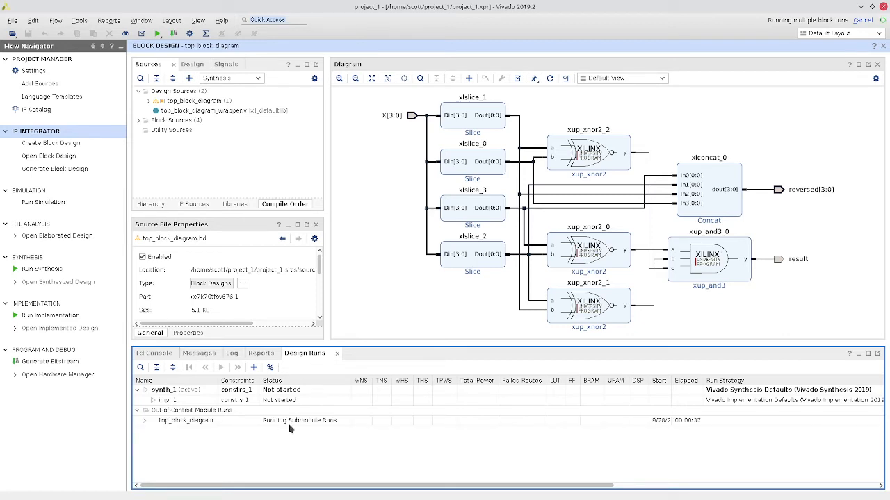
pyautogui.click(144, 420)
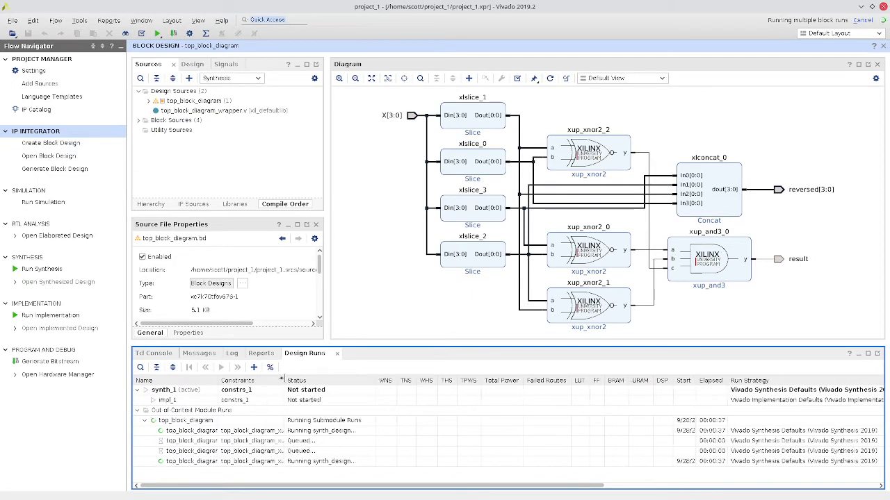
pyautogui.moveTo(256, 380); pyautogui.dragTo(330, 378)
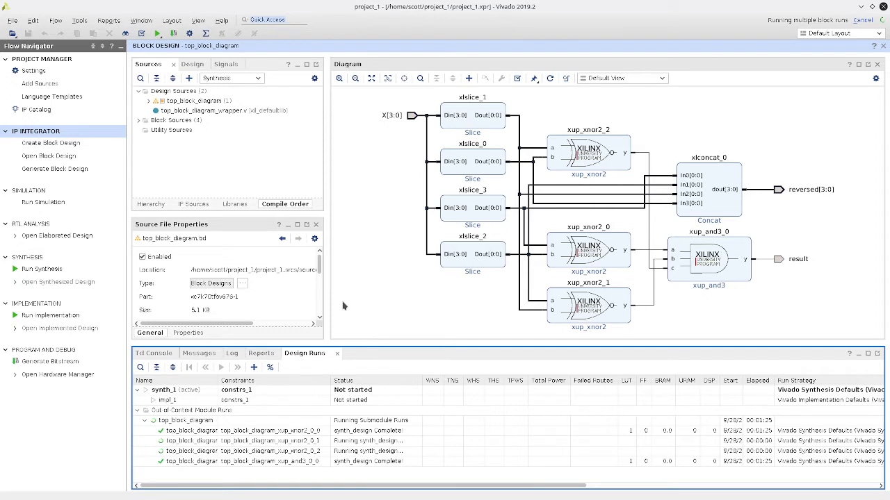
# Open the generated top_block_diagram.v, examine its ports, wires, assignments and block instances, and close the file.
pyautogui.click(174, 110)
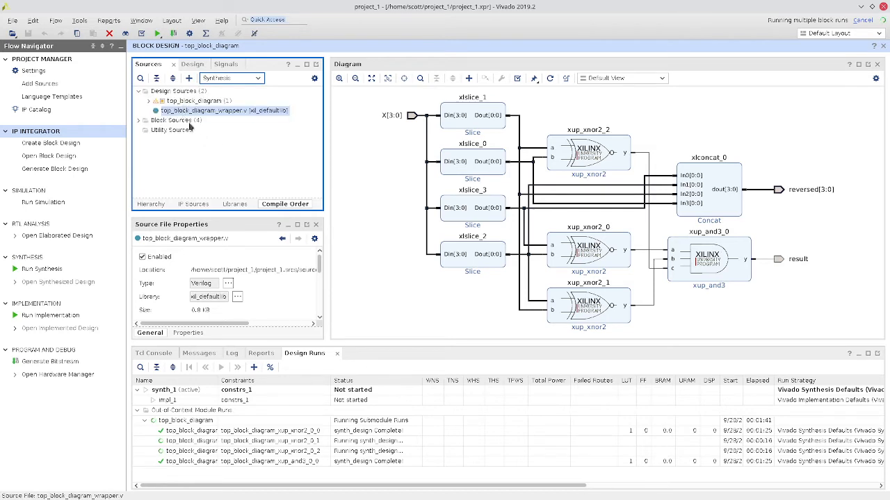
pyautogui.click(148, 102)
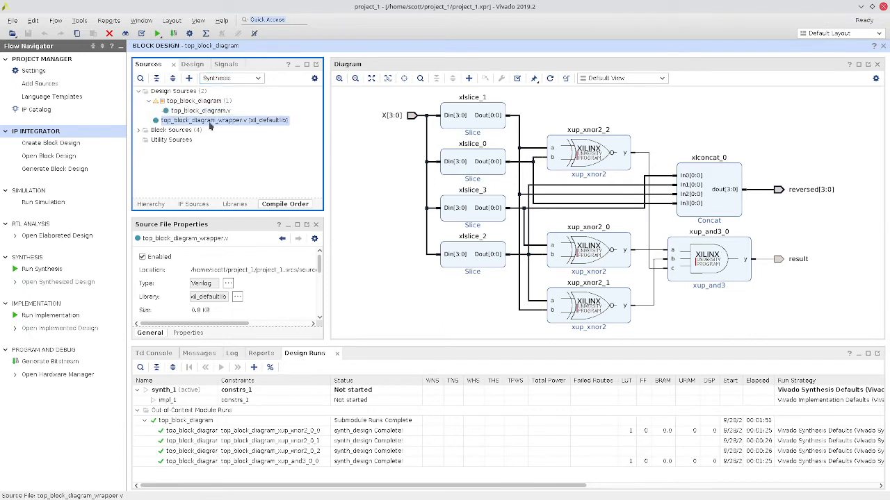
pyautogui.doubleClick(200, 111)
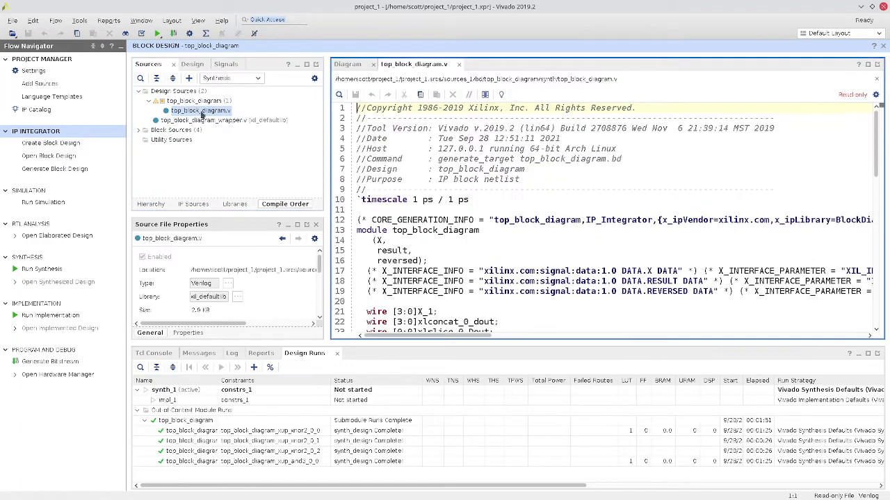
pyautogui.scroll(-14, 534, 235)
pyautogui.scroll(13, 534, 235)
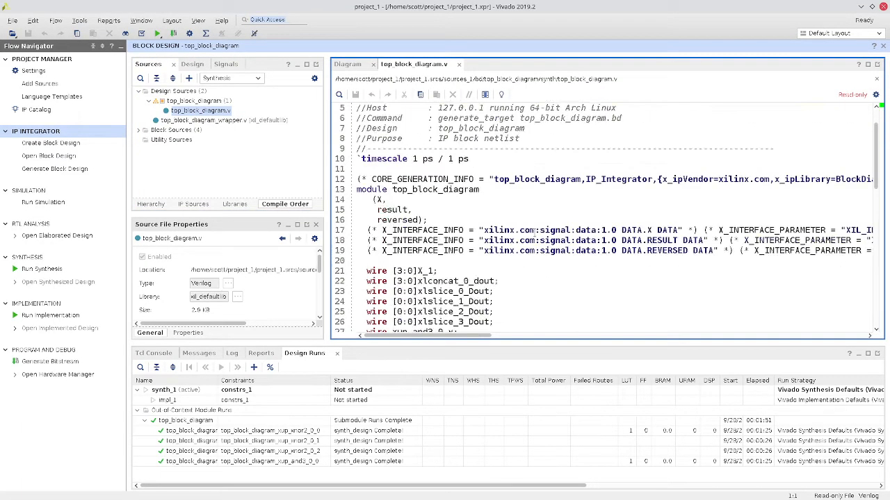
pyautogui.scroll(2, 532, 233)
pyautogui.scroll(-16, 474, 199)
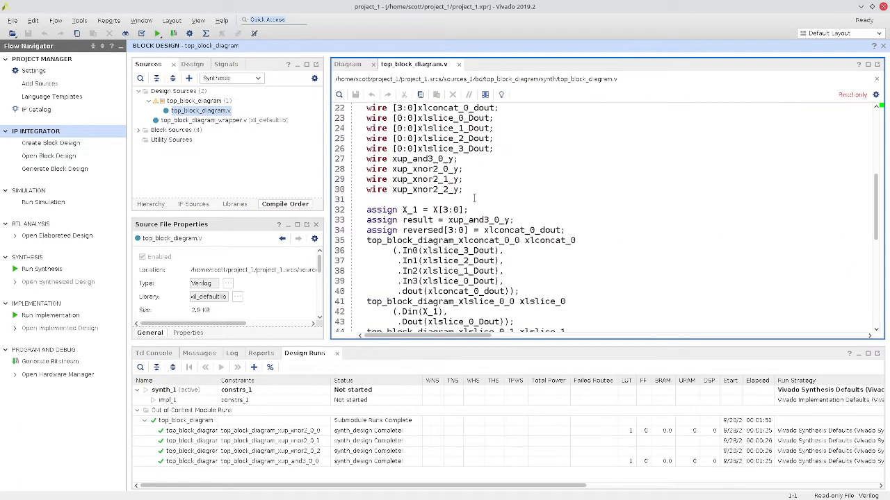
pyautogui.click(459, 64)
# Move top_block_diagram_wrapper.v to the top of the design sources and accept turning on manual compile order.
pyautogui.click(210, 122)
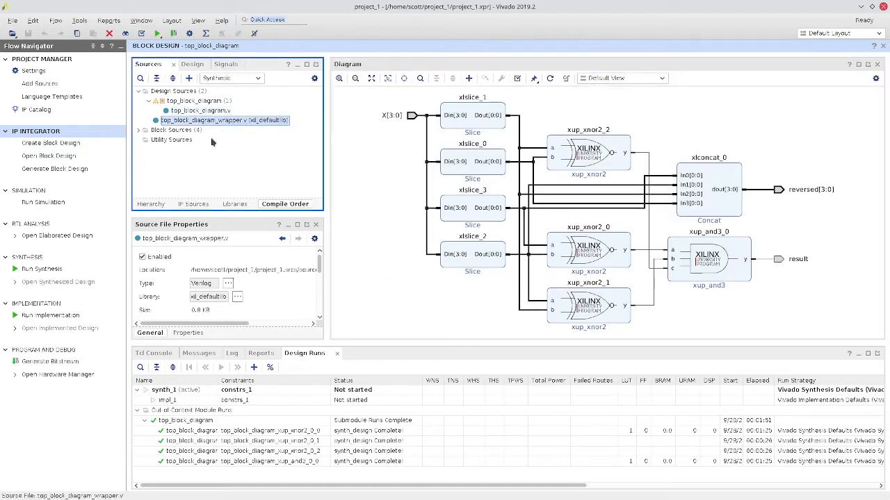
pyautogui.rightClick(208, 126)
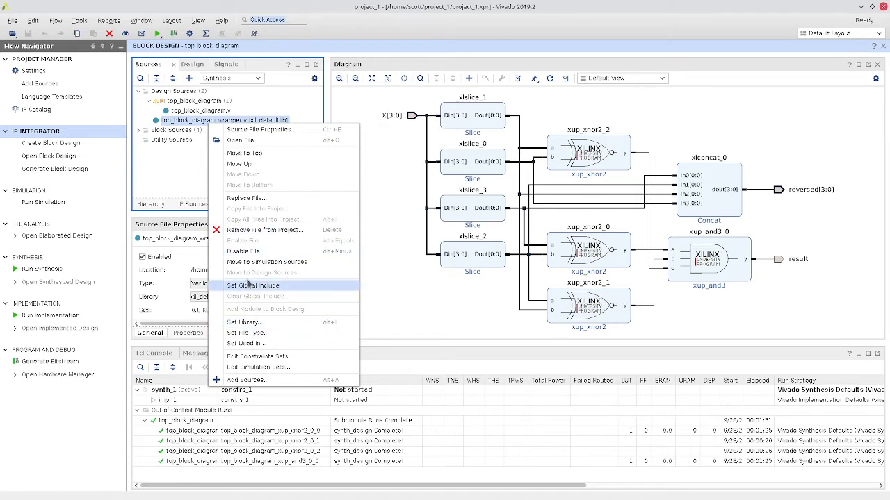
pyautogui.click(255, 153)
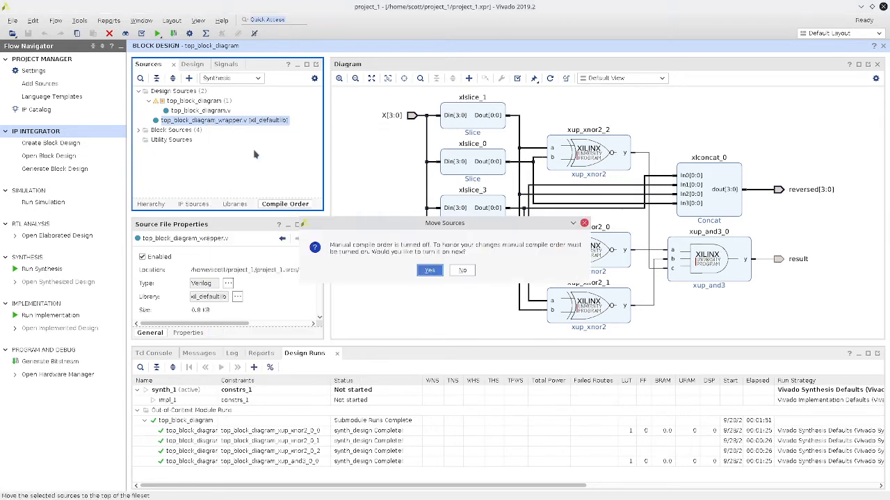
pyautogui.click(429, 271)
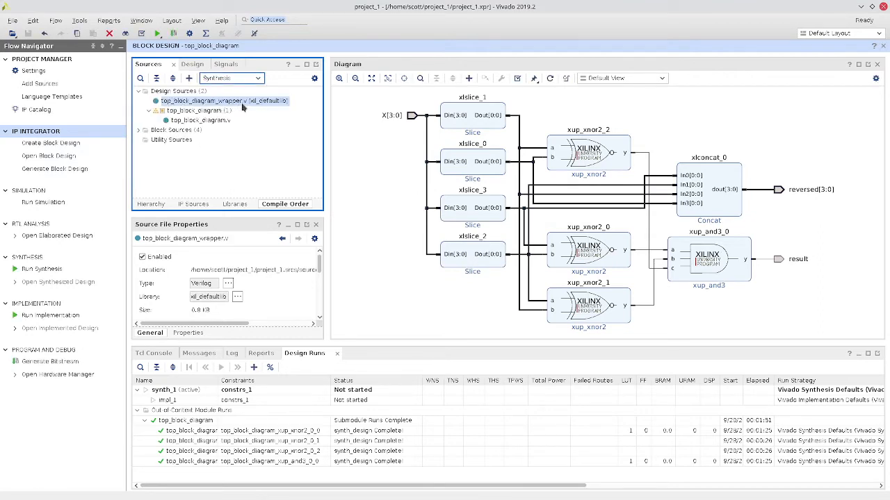
# Open top_block_diagram_wrapper.v and examine where it instantiates the top_block_diagram module.
pyautogui.doubleClick(242, 106)
pyautogui.scroll(-2, 450, 264)
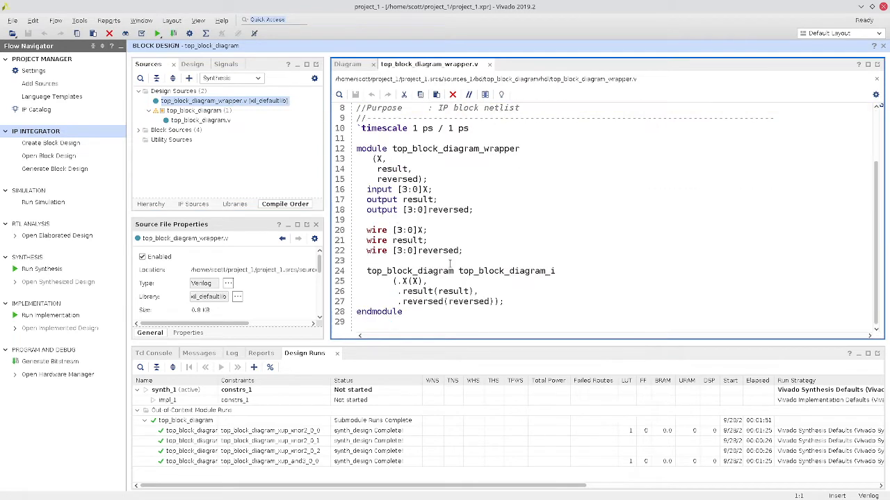
pyautogui.click(416, 275)
pyautogui.doubleClick(415, 276)
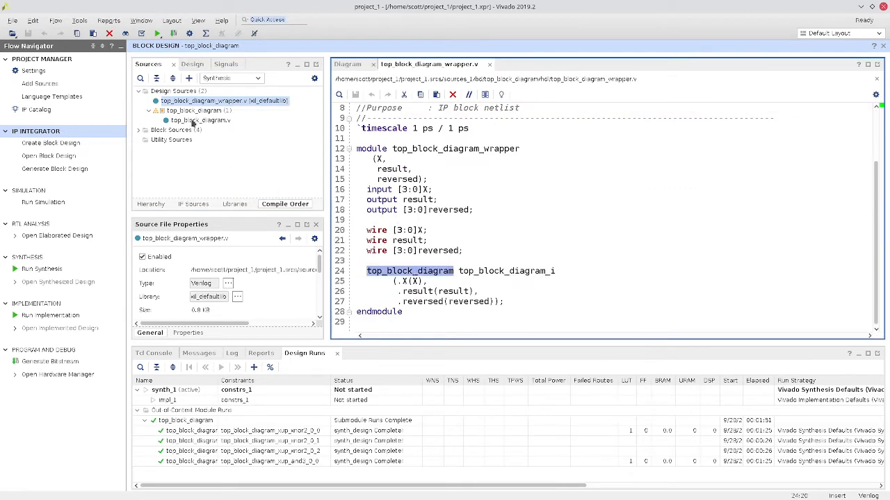
pyautogui.click(473, 234)
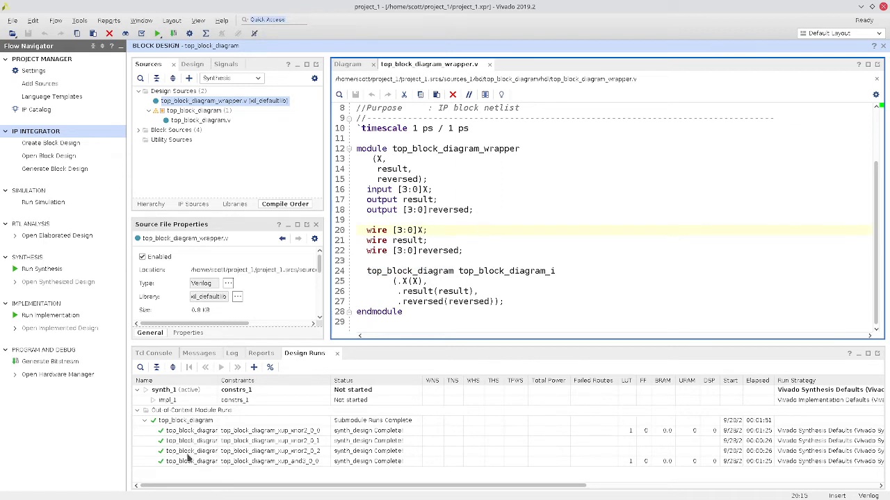
# Collapse the out-of-context module runs and create the HDL wrapper for top_block_diagram again, letting Vivado manage the wrapper and auto-update.
pyautogui.click(138, 410)
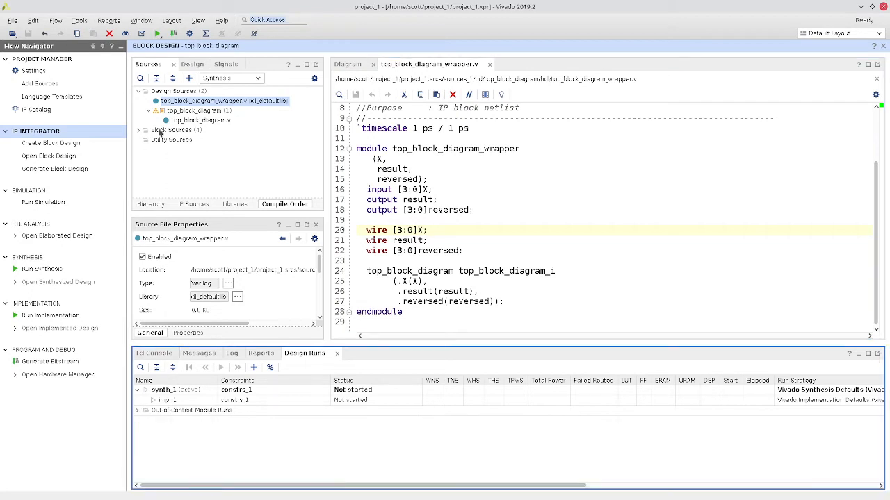
pyautogui.rightClick(207, 111)
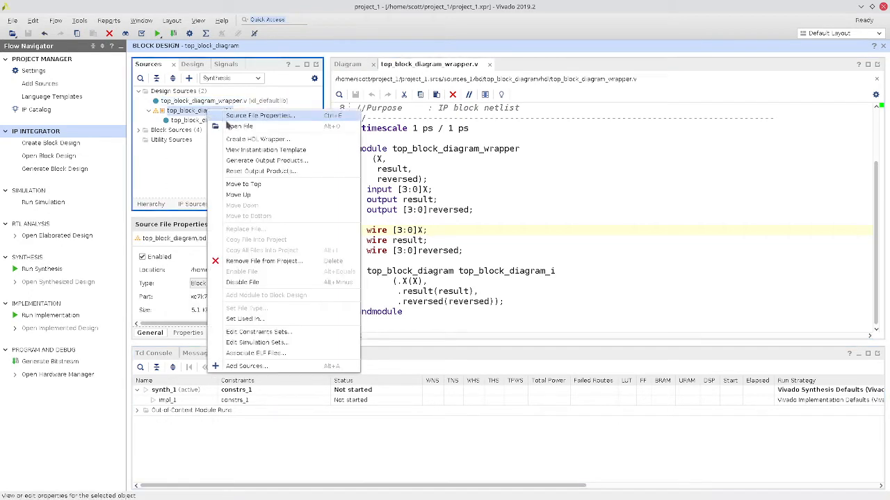
pyautogui.click(255, 142)
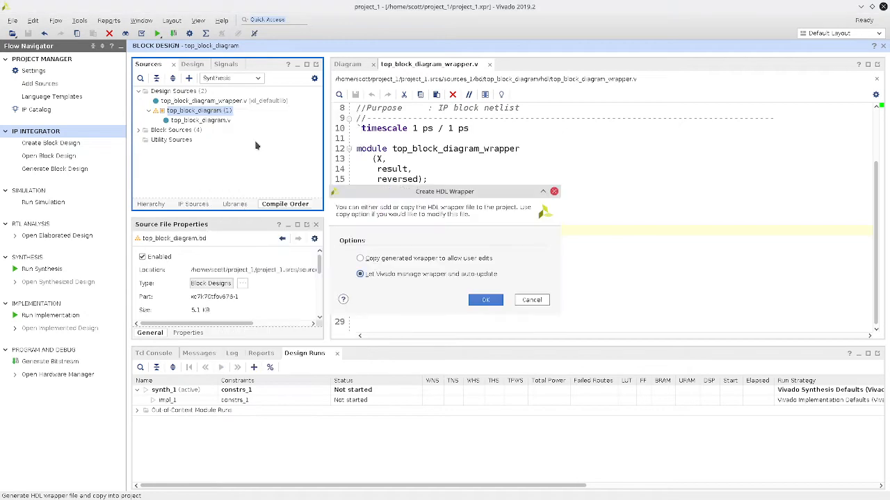
pyautogui.click(481, 300)
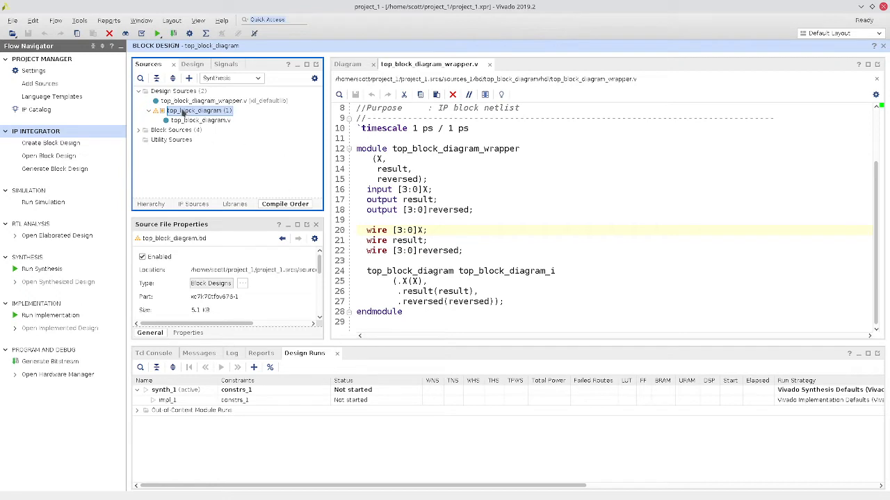
pyautogui.rightClick(183, 112)
pyautogui.click(442, 172)
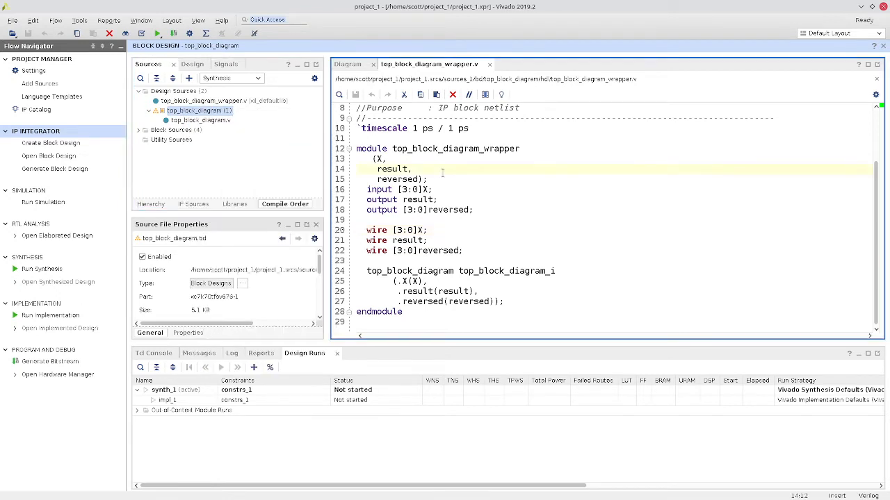
# Compare the source hierarchy with the compile order and expand top_block_diagram_wrapper to inspect the modules nested under it.
pyautogui.click(150, 204)
pyautogui.click(284, 206)
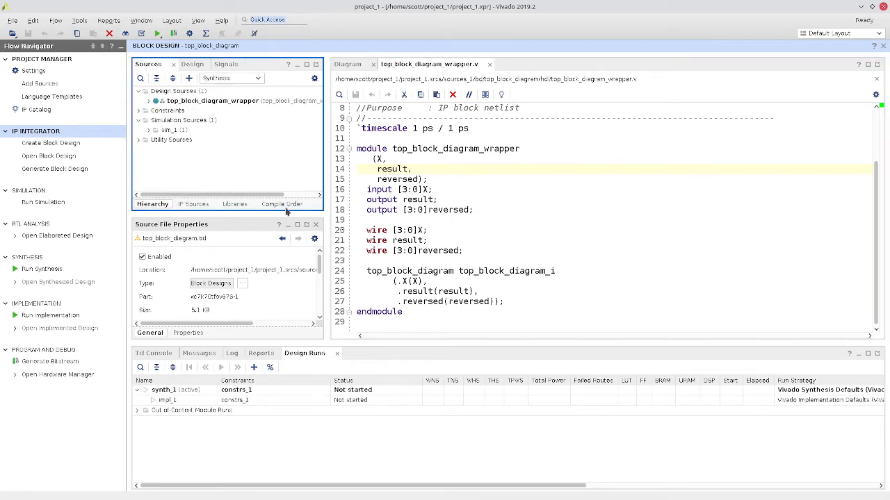
pyautogui.click(146, 206)
pyautogui.click(149, 101)
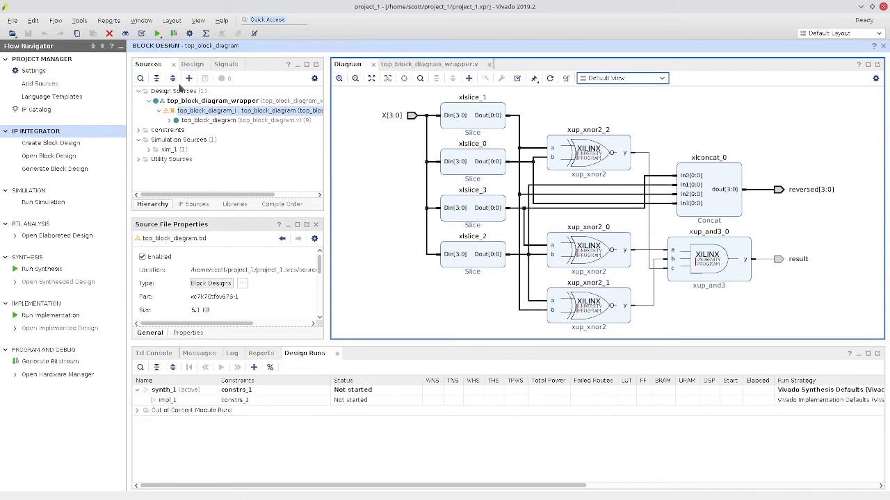
pyautogui.click(292, 205)
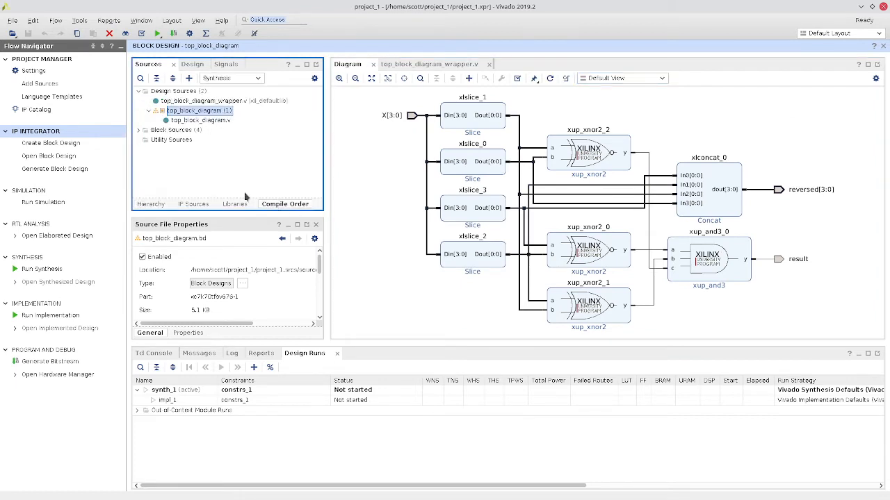
pyautogui.click(152, 204)
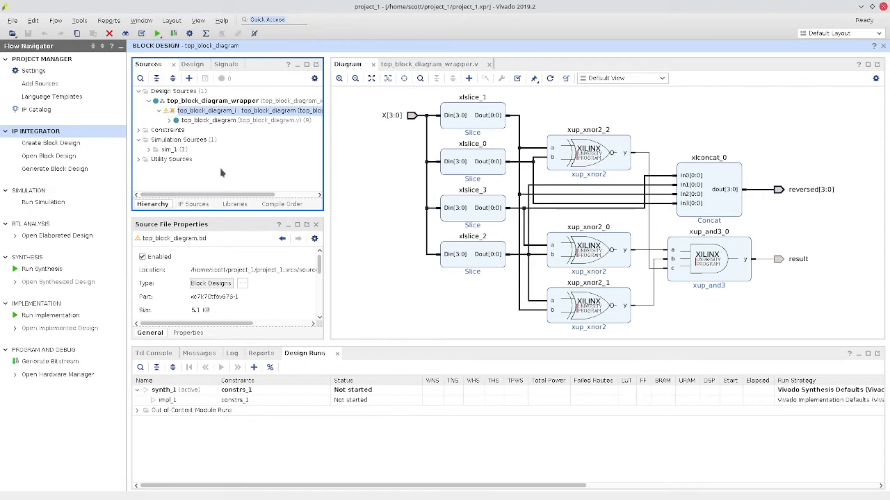
pyautogui.click(214, 101)
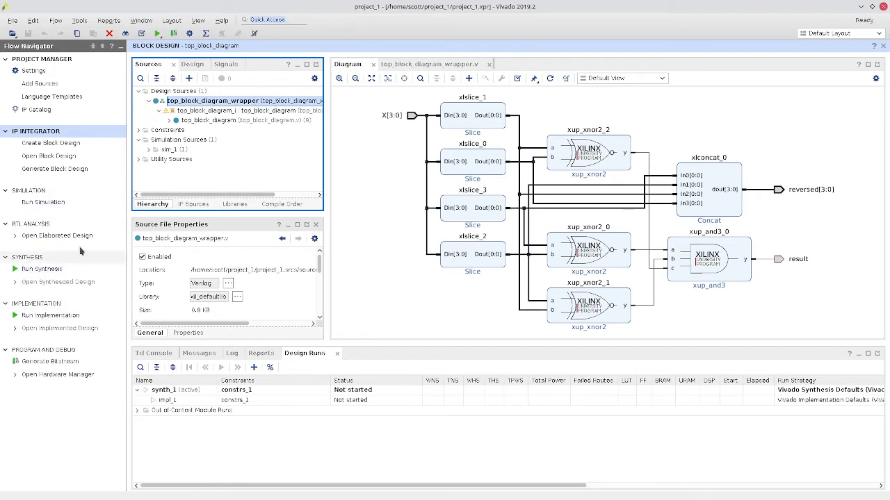
pyautogui.doubleClick(472, 123)
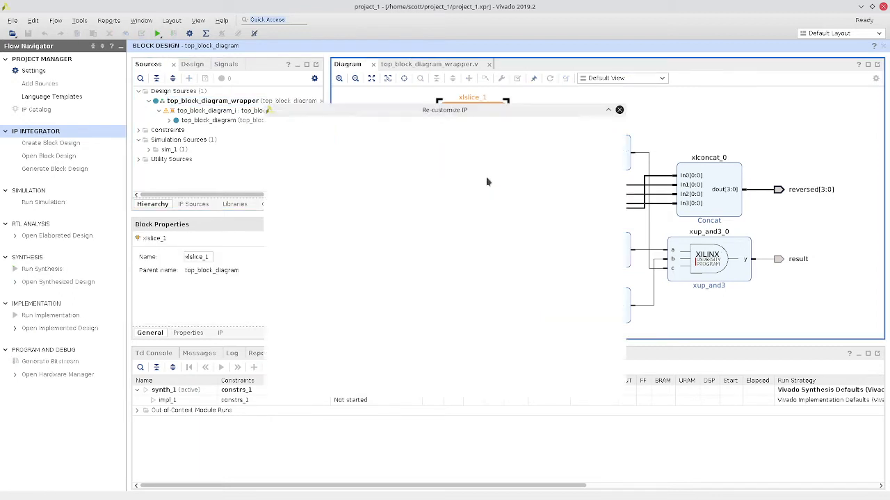
pyautogui.click(619, 110)
# Re-customize the xup_xnor2_2 gate in the block diagram with a delay of 0.
pyautogui.click(594, 167)
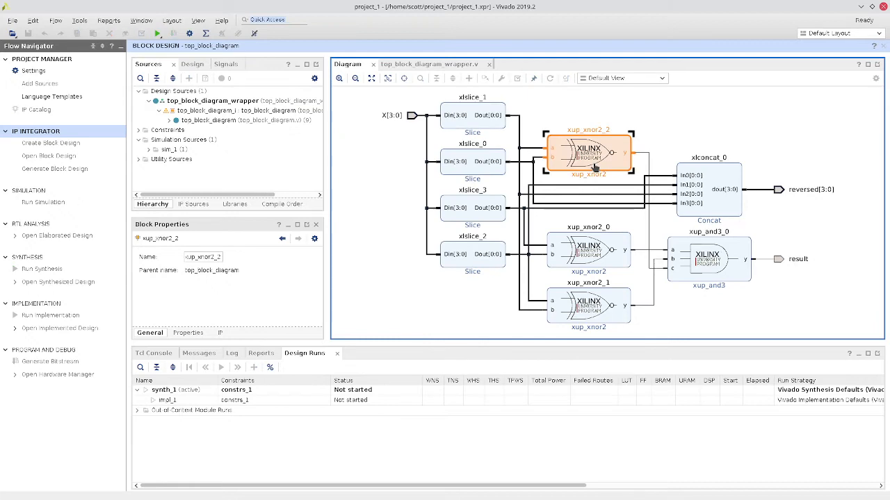
pyautogui.doubleClick(594, 166)
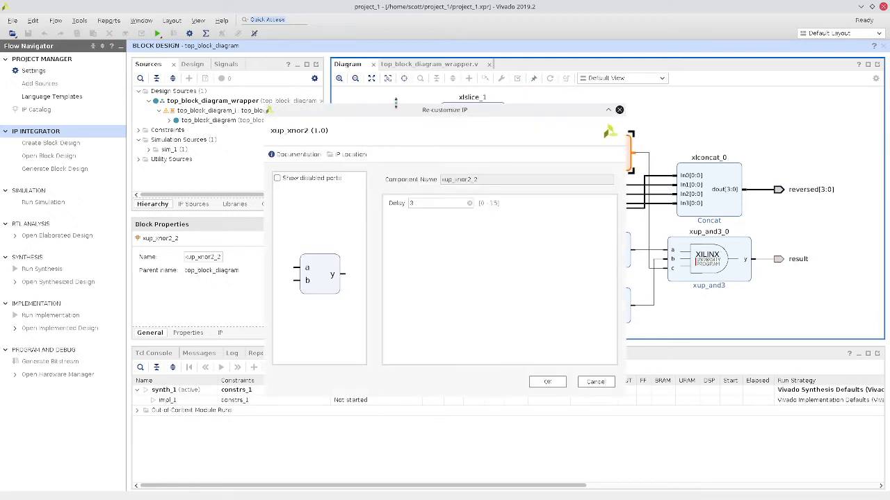
pyautogui.moveTo(395, 105); pyautogui.dragTo(337, 155)
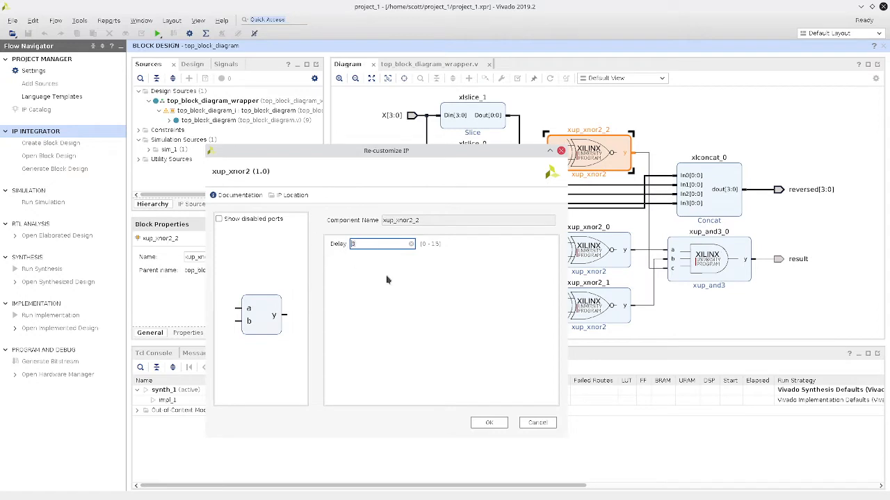
pyautogui.write('0')
pyautogui.click(489, 423)
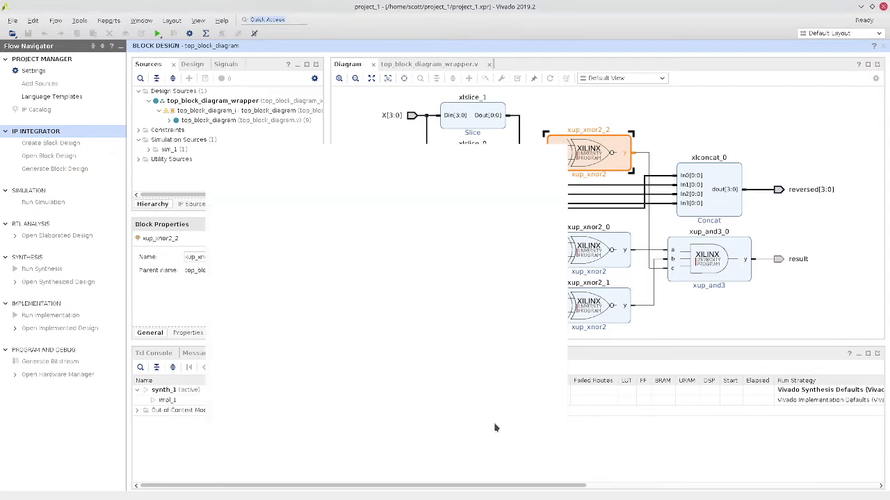
# Set the delay of the two remaining XNOR gates, xup_xnor2_0 and xup_xnor2_1, to 0.
pyautogui.click(612, 248)
pyautogui.doubleClick(611, 249)
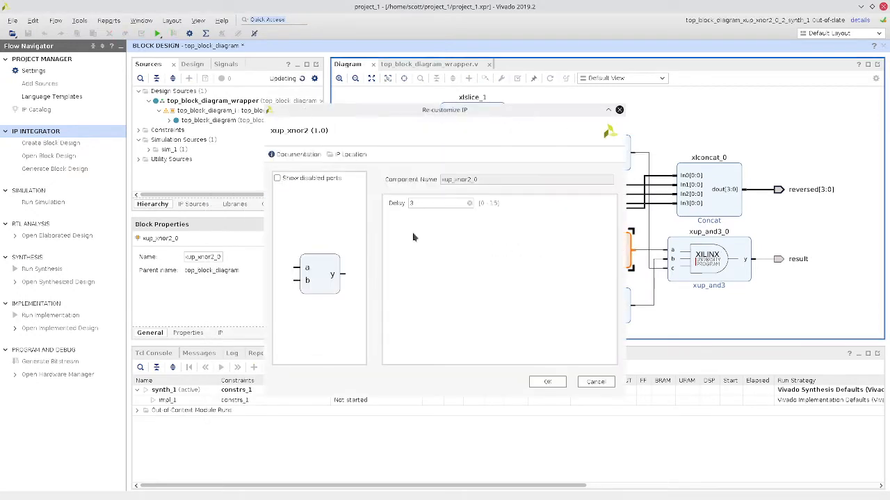
pyautogui.click(549, 382)
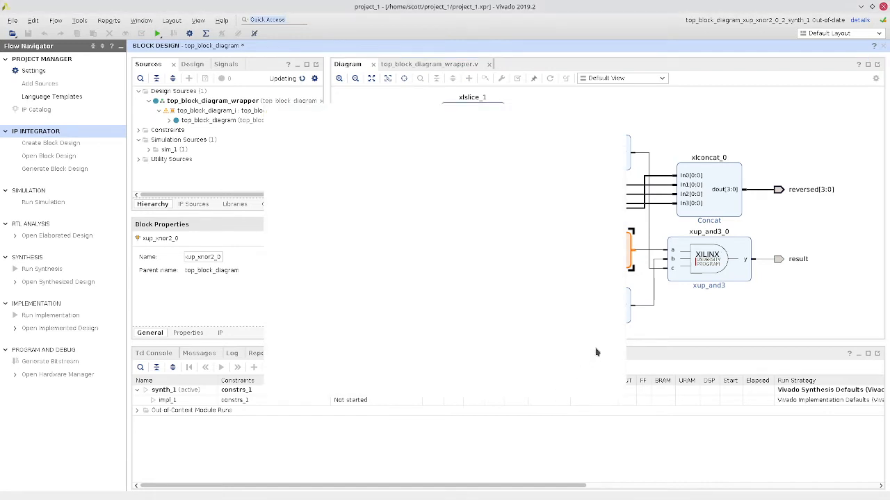
pyautogui.doubleClick(621, 318)
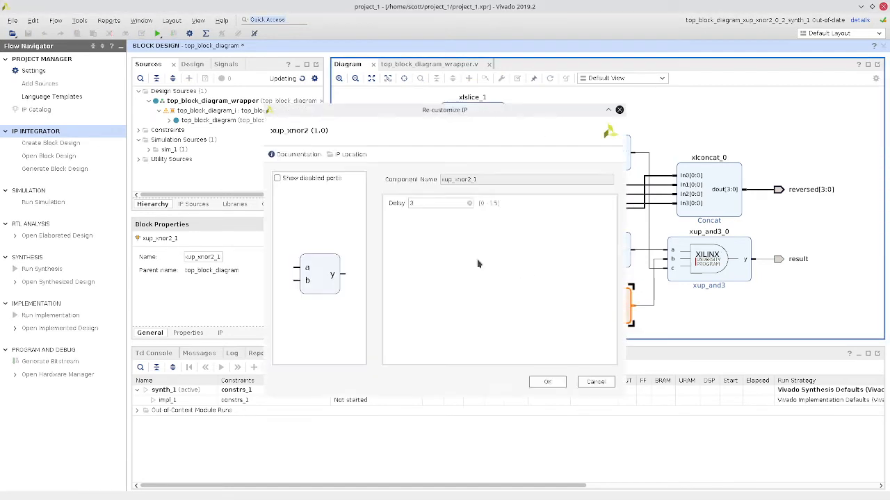
pyautogui.click(548, 382)
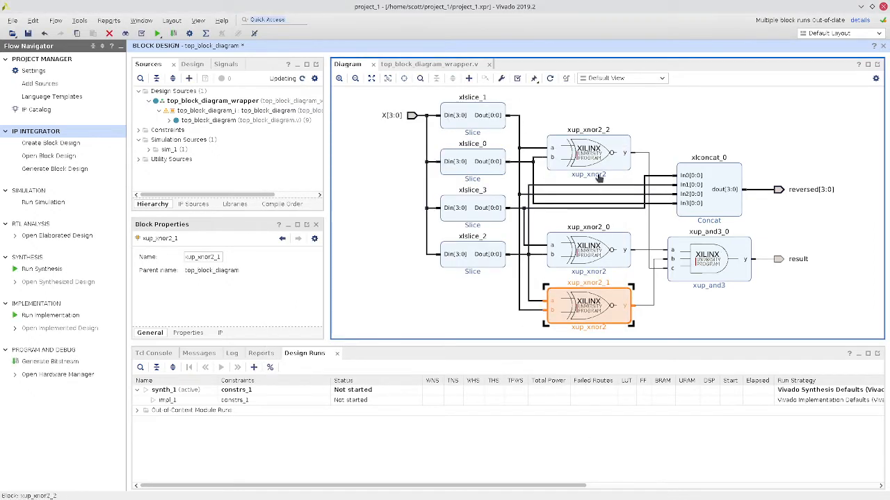
# Set the delay of the xup_and3_0 gate to 0 and save the block design.
pyautogui.click(688, 258)
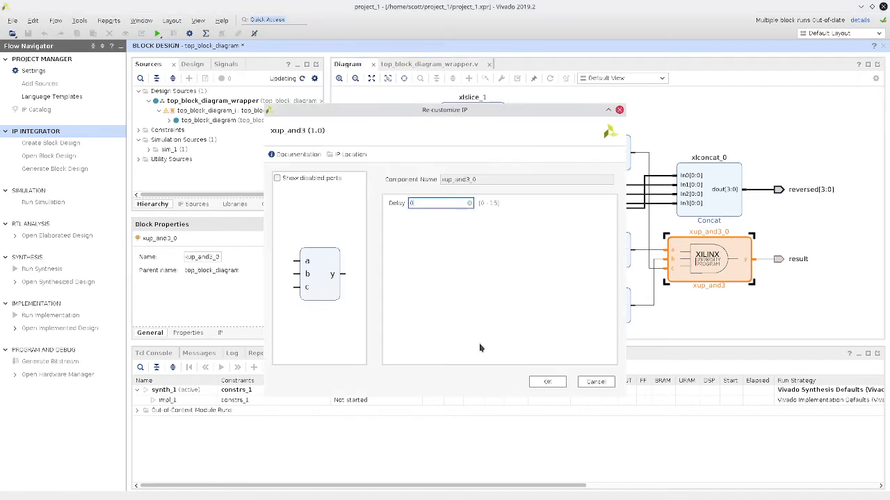
pyautogui.click(545, 383)
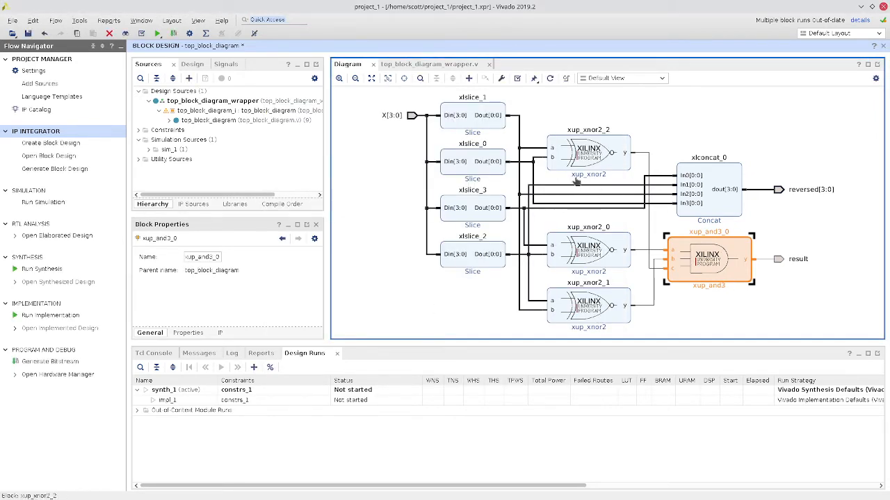
pyautogui.click(674, 125)
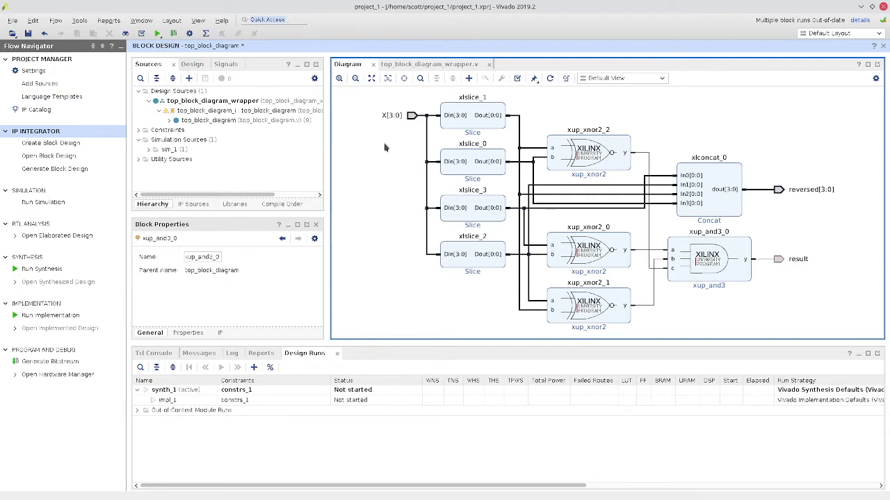
pyautogui.hotkey('ctrl', 's')
# Create an HDL wrapper for the top_block_diagram design, letting Vivado manage and auto-update it.
pyautogui.rightClick(211, 112)
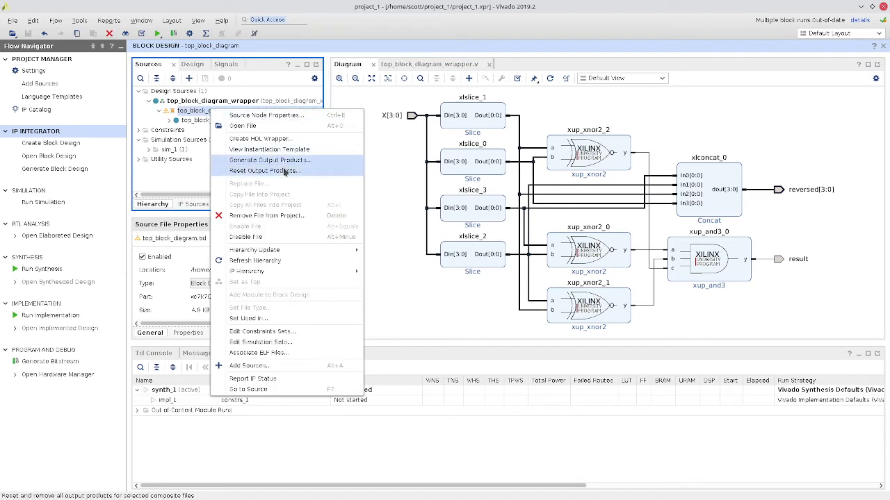
pyautogui.click(304, 139)
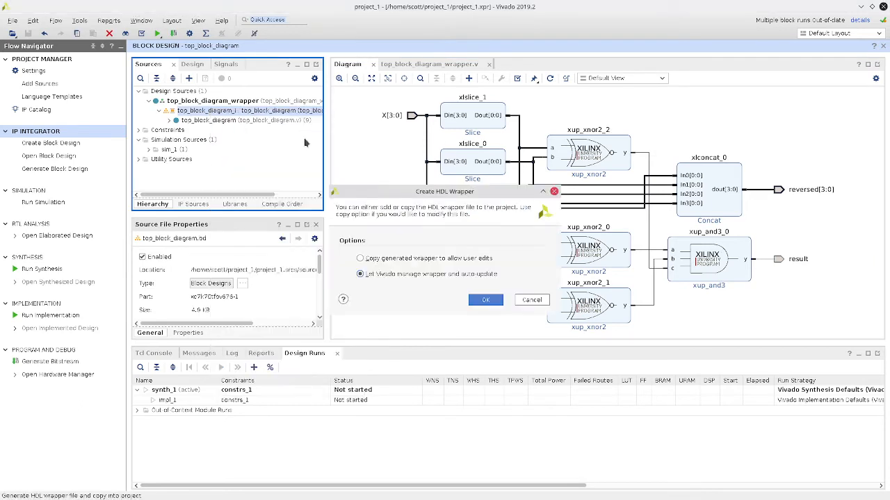
pyautogui.click(484, 302)
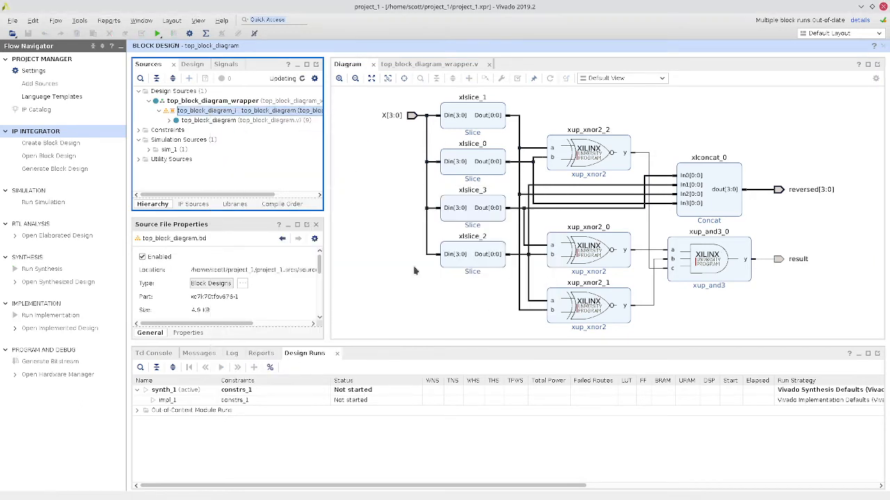
# Generate the output products of top_block_diagram with out-of-context synthesis per IP and expand the Out-of-Context Module Runs.
pyautogui.rightClick(235, 115)
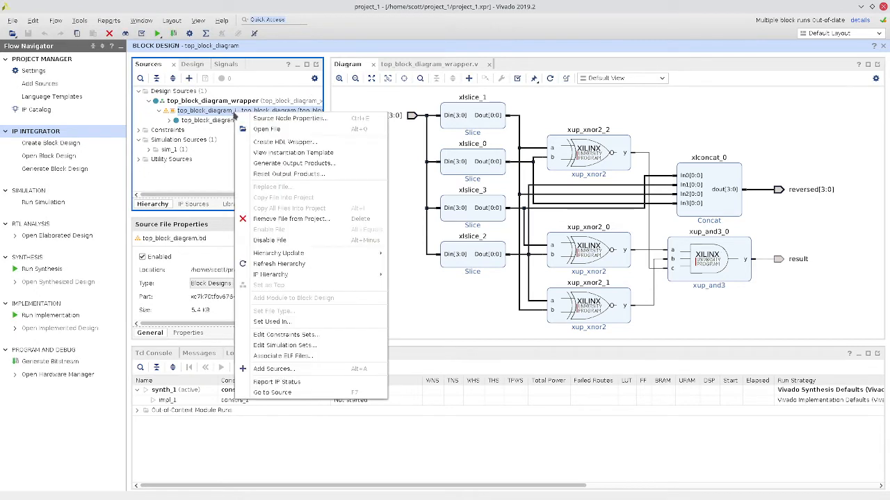
pyautogui.click(285, 164)
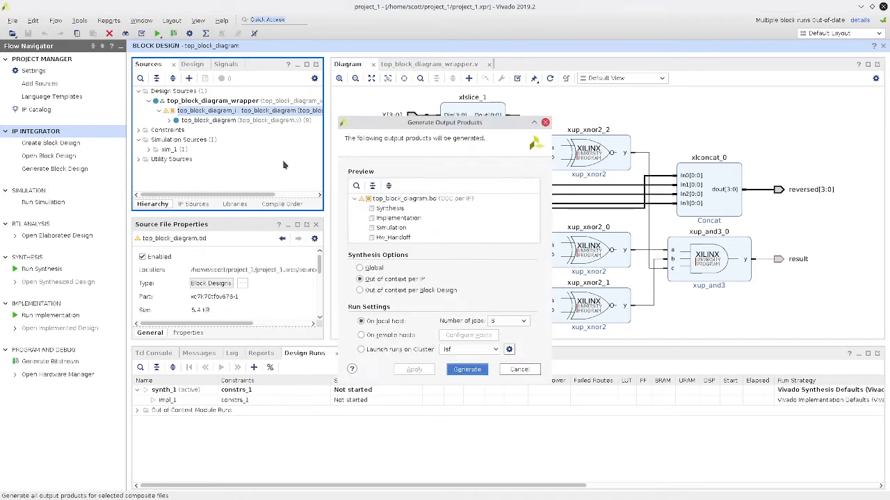
pyautogui.click(467, 370)
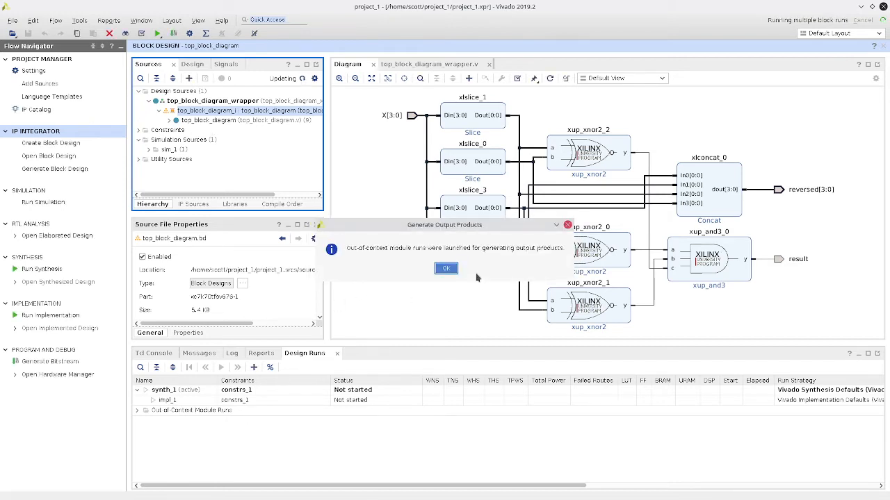
pyautogui.click(447, 270)
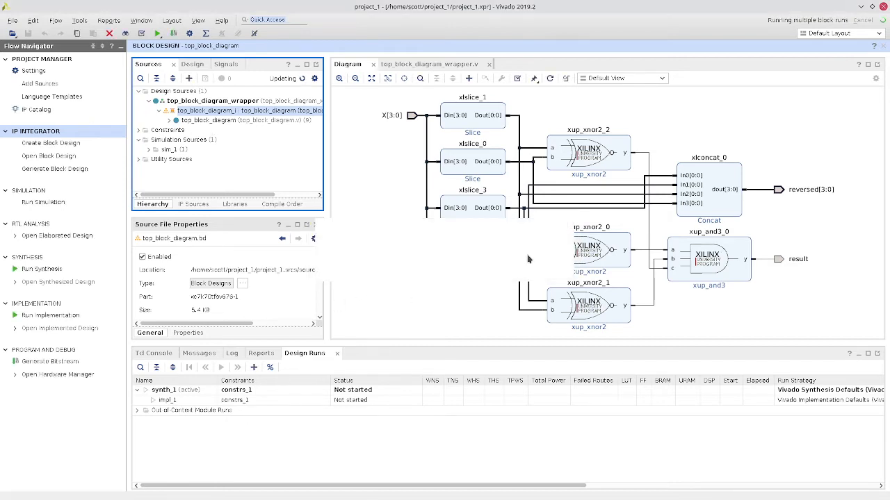
pyautogui.click(137, 410)
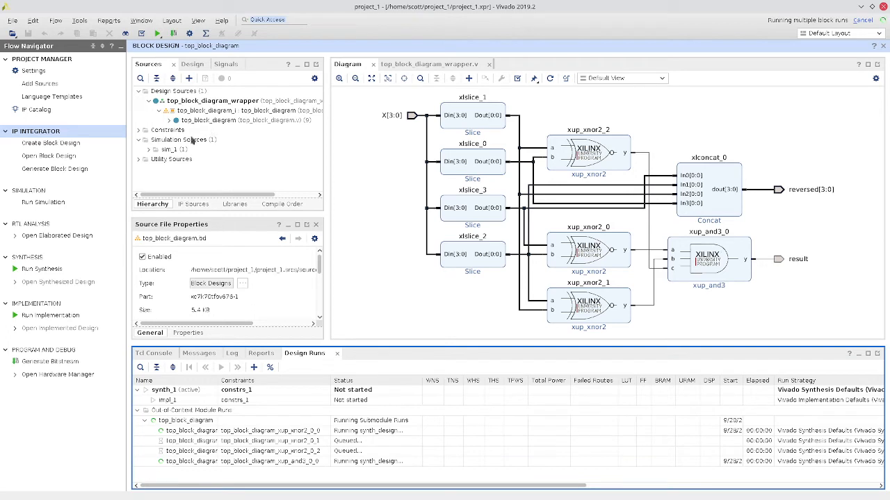
# Expand the sim_1 hierarchy and start adding simulation sources, keeping sim_1 as the simulation set.
pyautogui.click(152, 151)
pyautogui.scroll(-1, 189, 133)
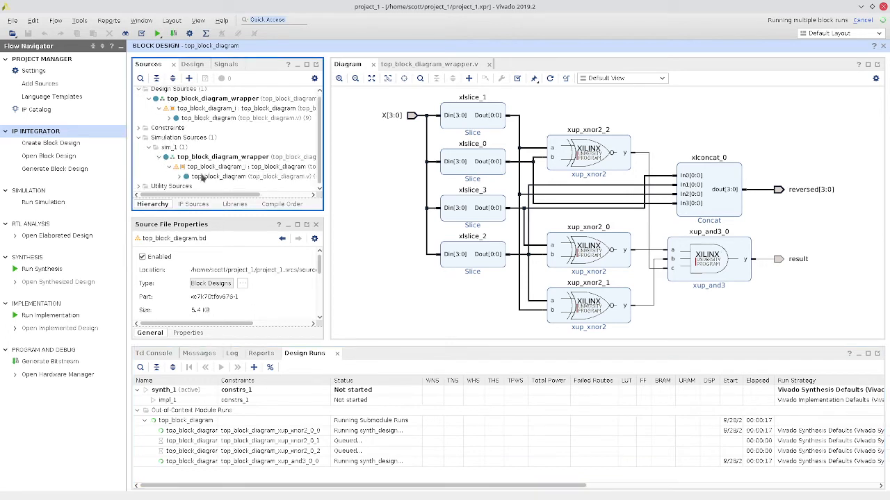
pyautogui.scroll(1, 187, 166)
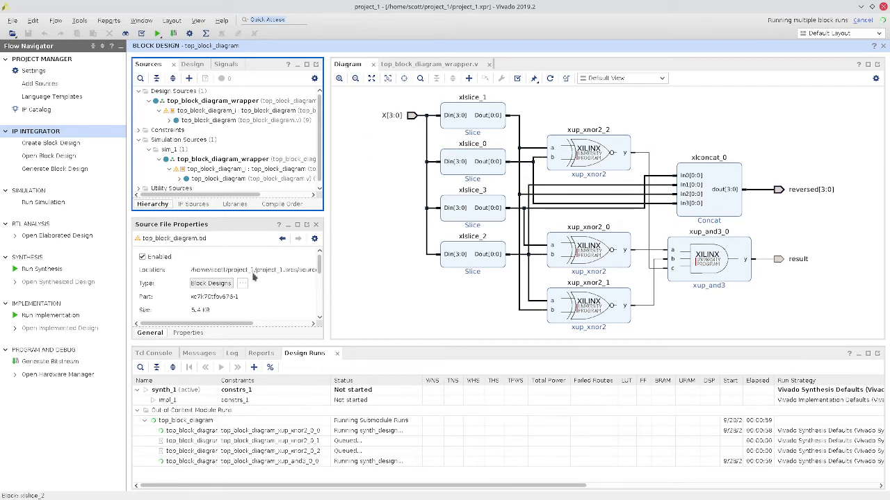
pyautogui.rightClick(196, 143)
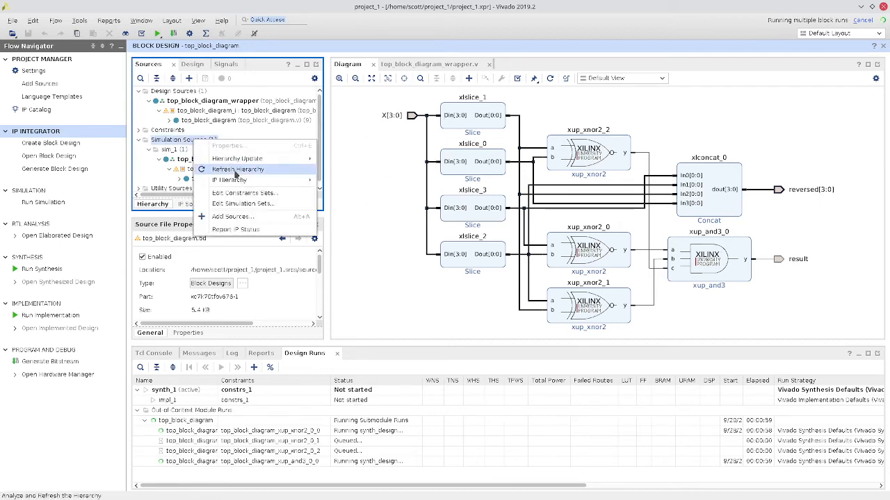
pyautogui.click(231, 216)
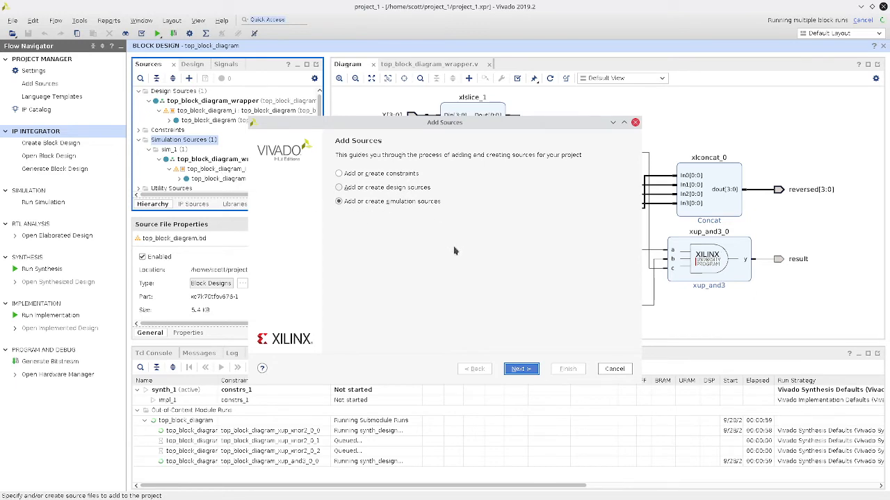
pyautogui.click(515, 370)
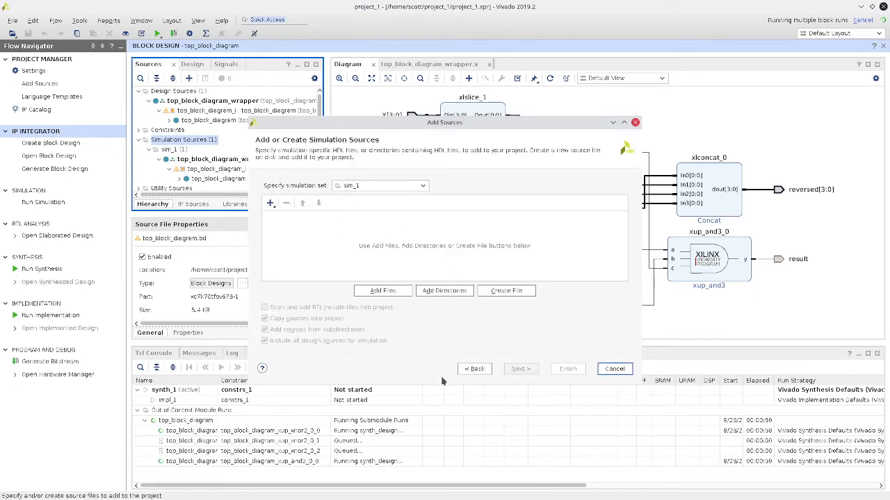
pyautogui.click(422, 186)
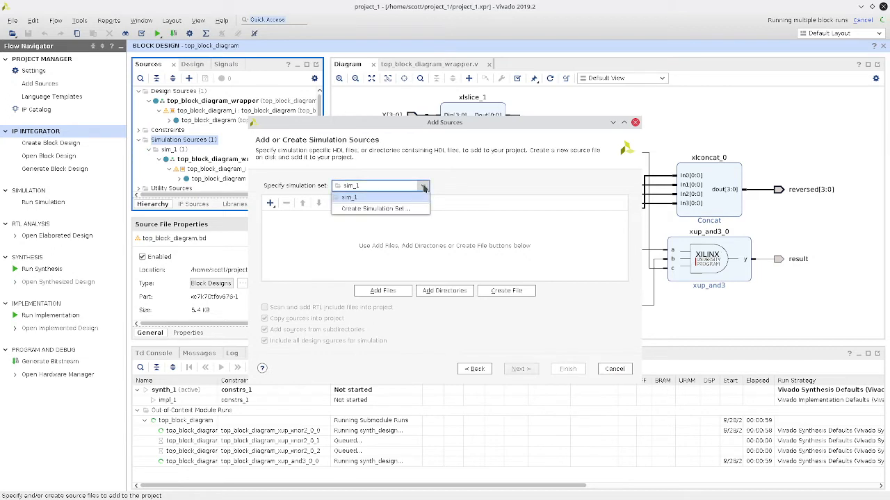
pyautogui.click(417, 185)
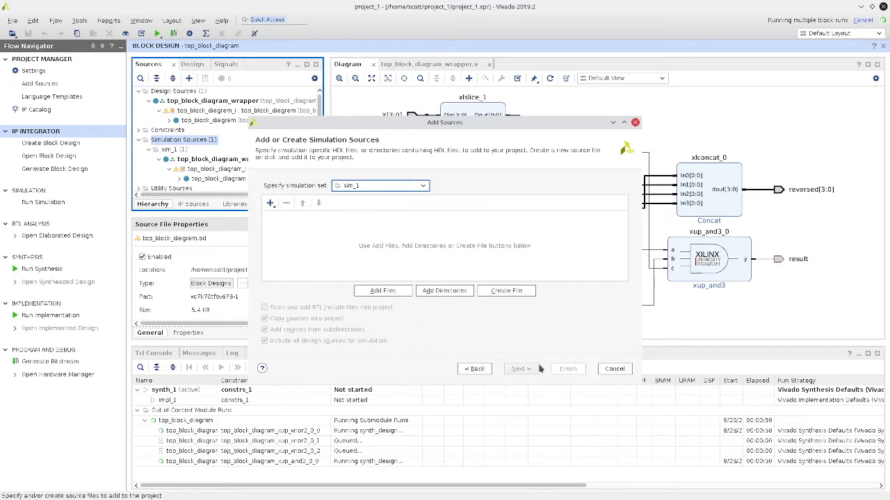
# Create a new Verilog simulation source file named top_block_tb.v, local to the project.
pyautogui.click(504, 293)
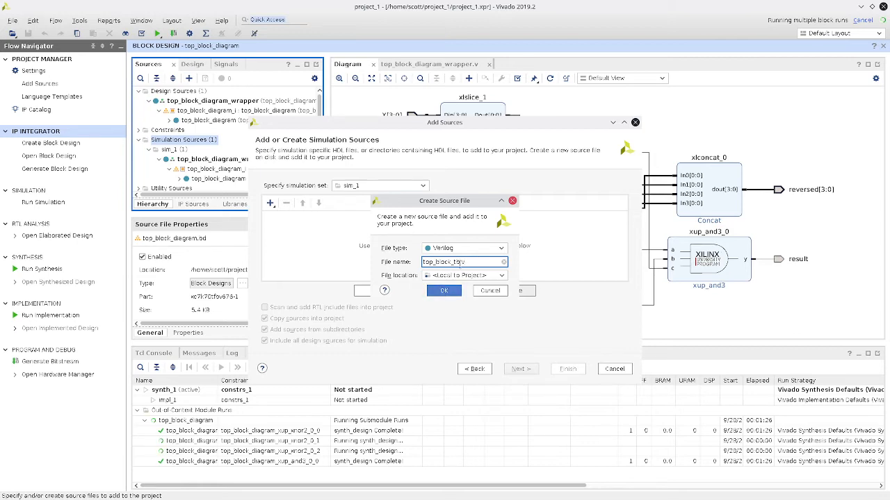
pyautogui.moveTo(424, 262); pyautogui.dragTo(436, 262)
pyautogui.click(445, 291)
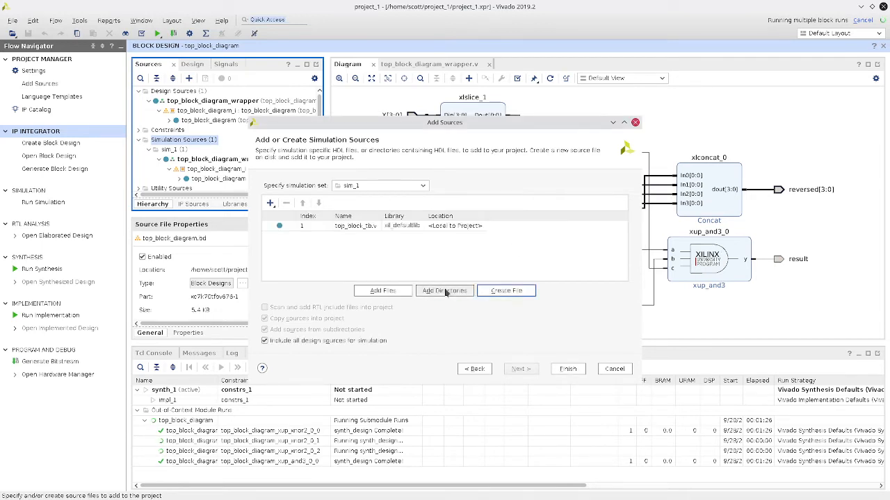
# Finish adding the simulation source and accept the default top_block_tb module definition without any ports.
pyautogui.click(563, 374)
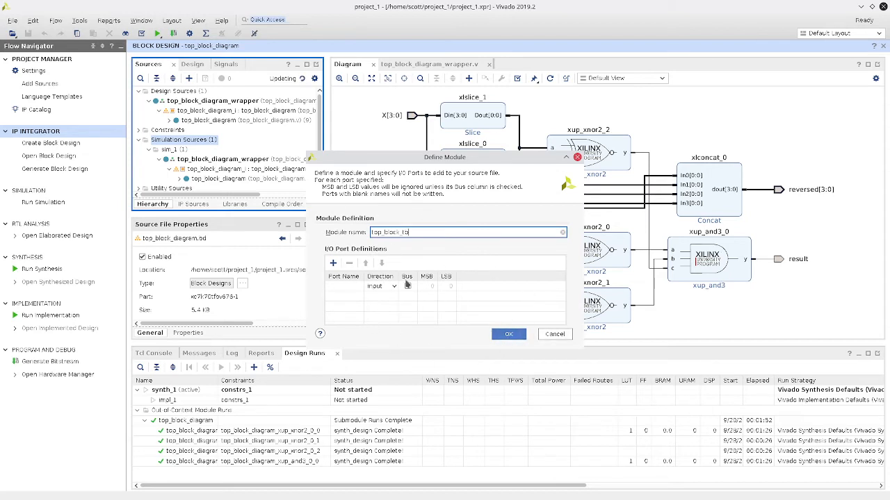
pyautogui.click(508, 334)
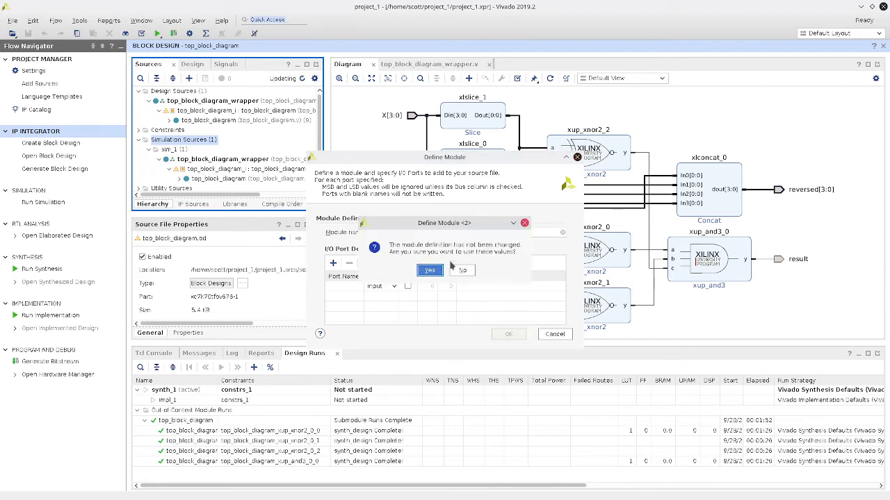
pyautogui.click(431, 271)
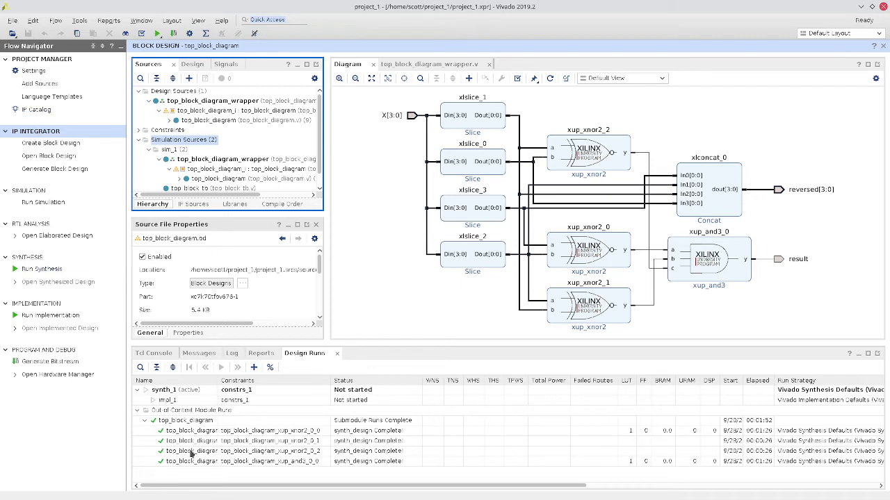
# Run synthesis on the design and bring the top_block_tb source under sim_1 into view.
pyautogui.click(29, 273)
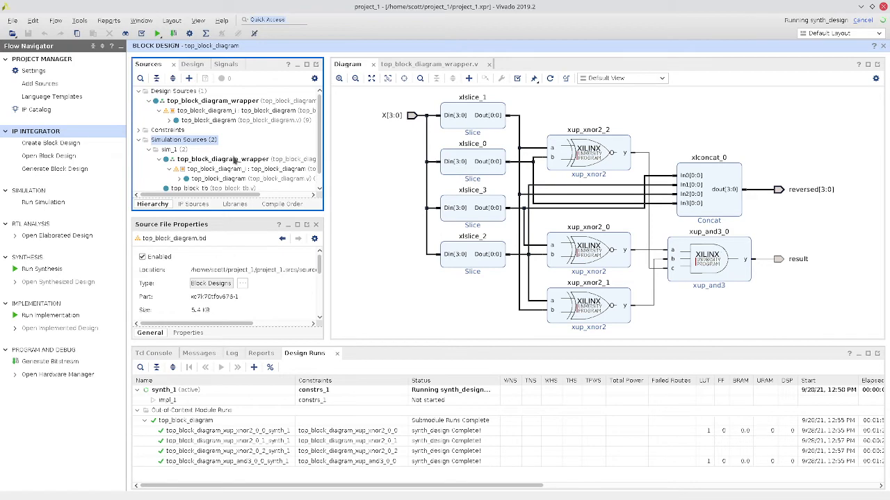
pyautogui.scroll(-1, 244, 161)
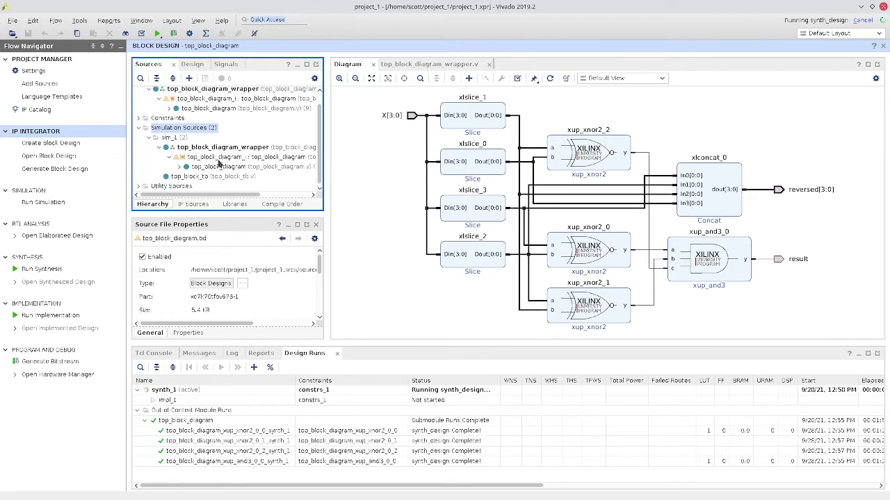
# Open top_block_tb.v for editing and delete its header comment block and one extra blank line below the timescale directive.
pyautogui.click(184, 178)
pyautogui.doubleClick(184, 178)
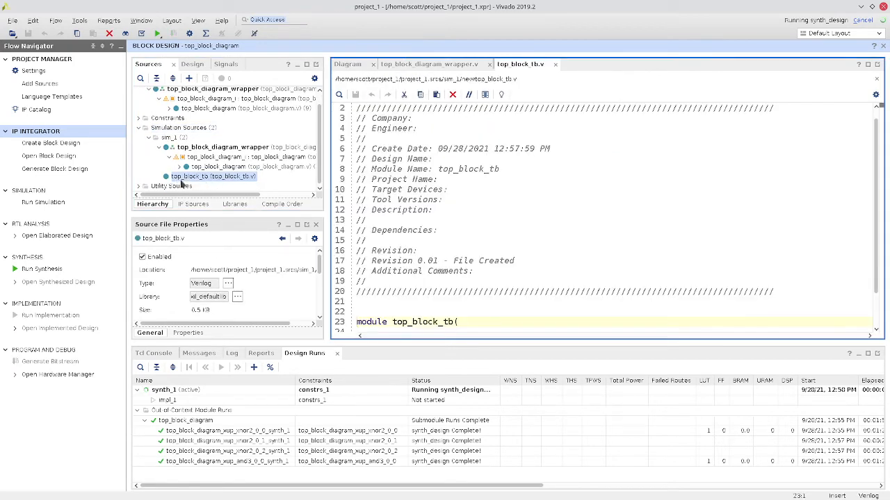
pyautogui.scroll(-1, 457, 278)
pyautogui.scroll(2, 455, 281)
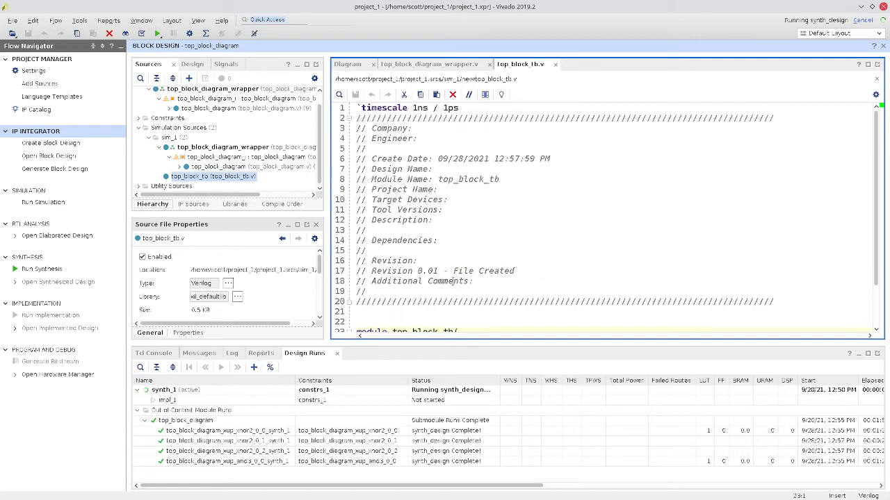
pyautogui.scroll(-2, 455, 280)
pyautogui.scroll(2, 456, 281)
pyautogui.moveTo(358, 311); pyautogui.dragTo(342, 118)
pyautogui.press('Delete')
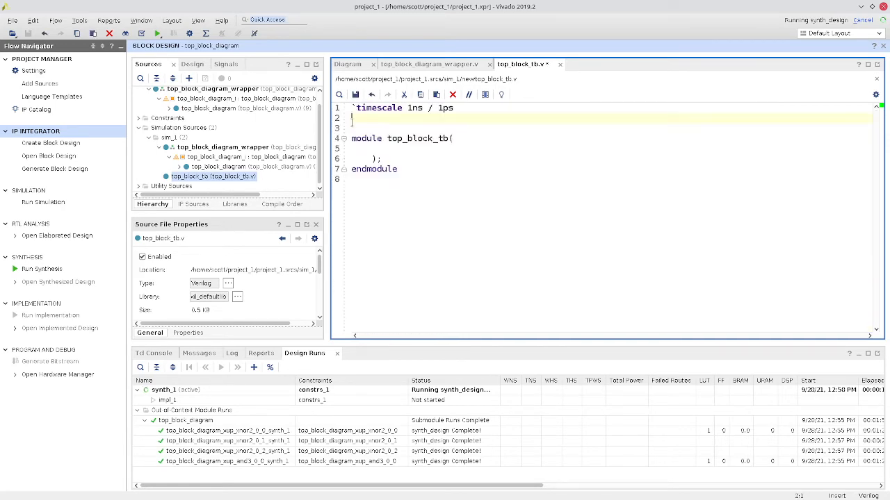
pyautogui.press('Delete')
# Examine the timescale directive on the first line of the testbench, including its time unit and precision.
pyautogui.click(352, 108)
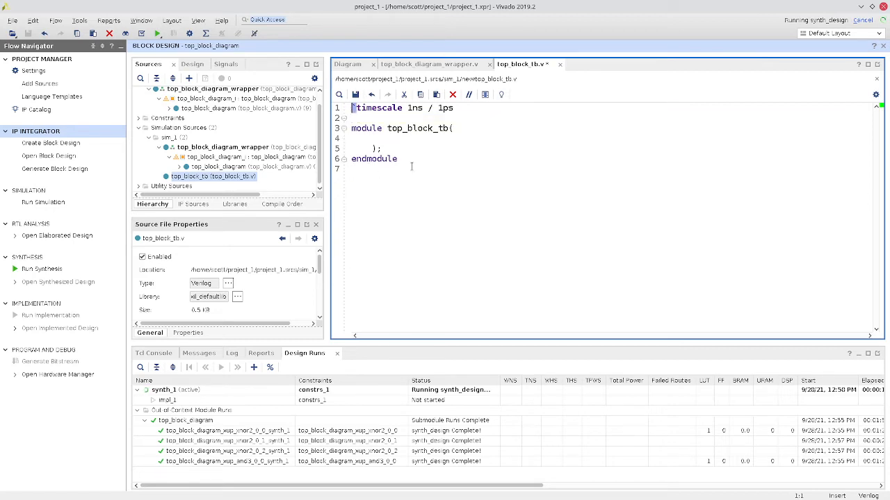
pyautogui.press('Right')
pyautogui.press('Right')
pyautogui.press('Right')
pyautogui.press('Right')
pyautogui.press('Right')
pyautogui.press('Right')
pyautogui.press('Right')
pyautogui.press('Right')
pyautogui.press('Right')
pyautogui.press('Right')
pyautogui.press('Right')
pyautogui.press('Right')
pyautogui.press('Right')
pyautogui.press('Right')
pyautogui.click(461, 126)
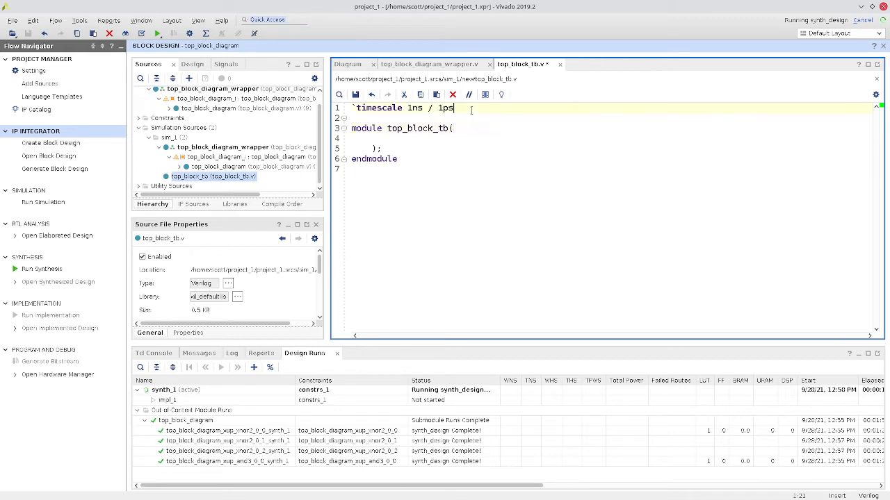
pyautogui.write('1l')
pyautogui.hotkey('shift', 'Left')
pyautogui.hotkey('shift', 'Left')
pyautogui.hotkey('shift', 'Left')
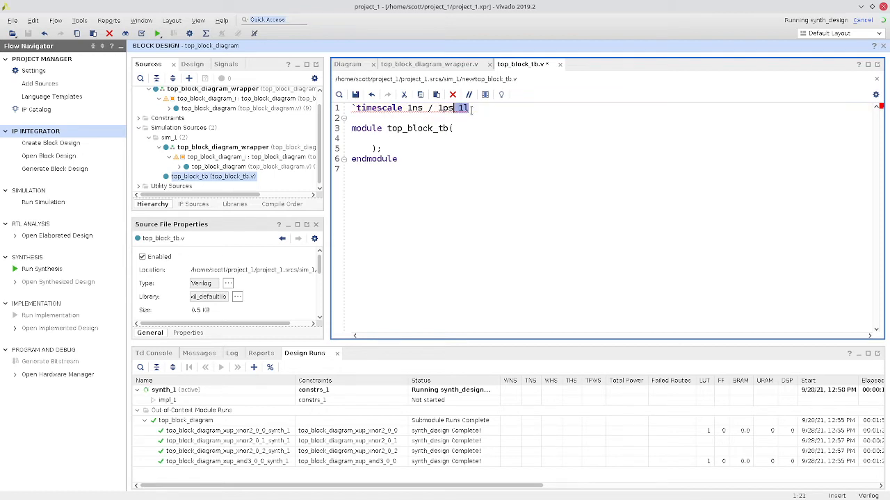
pyautogui.press('BackSpace')
# Condense the module header to "module top_block_tb();" on one line, add a blank line before endmodule, and save the file.
pyautogui.click(463, 137)
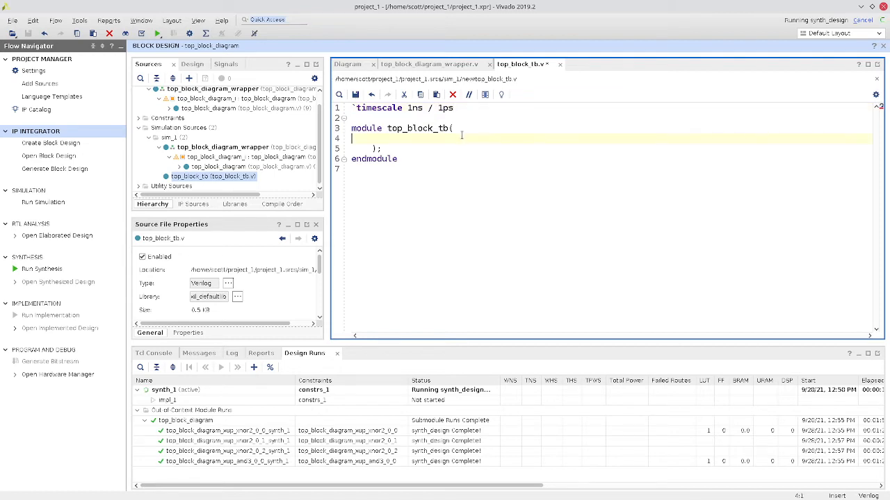
pyautogui.click(366, 148)
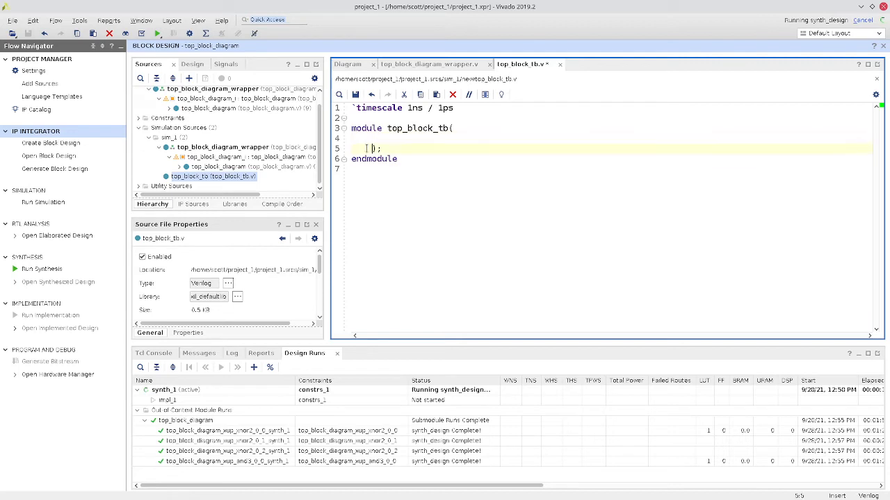
pyautogui.hotkey('shift', 'Left')
pyautogui.hotkey('shift', 'Left')
pyautogui.hotkey('shift', 'Left')
pyautogui.press('BackSpace')
pyautogui.press('End')
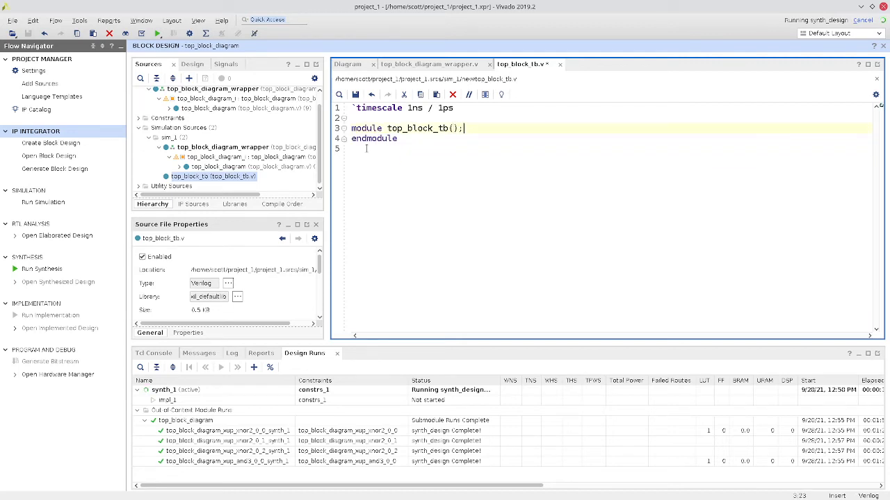
pyautogui.press('Return')
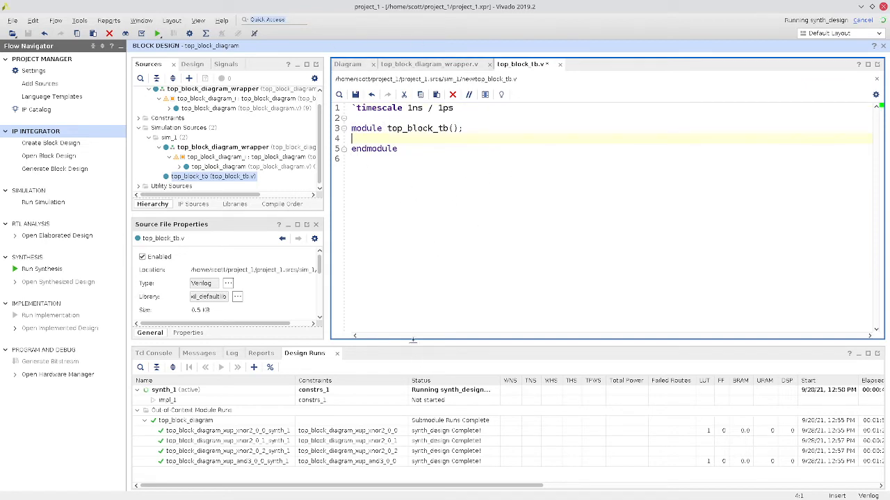
pyautogui.click(471, 201)
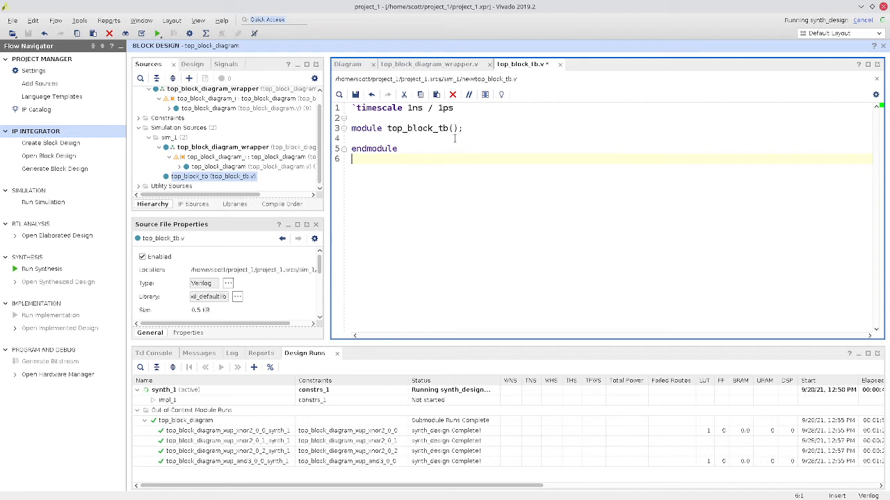
pyautogui.hotkey('ctrl', 's')
# Add two more blank lines below the module header and dismiss the synthesis completion dialog without running implementation.
pyautogui.moveTo(449, 128); pyautogui.dragTo(388, 128)
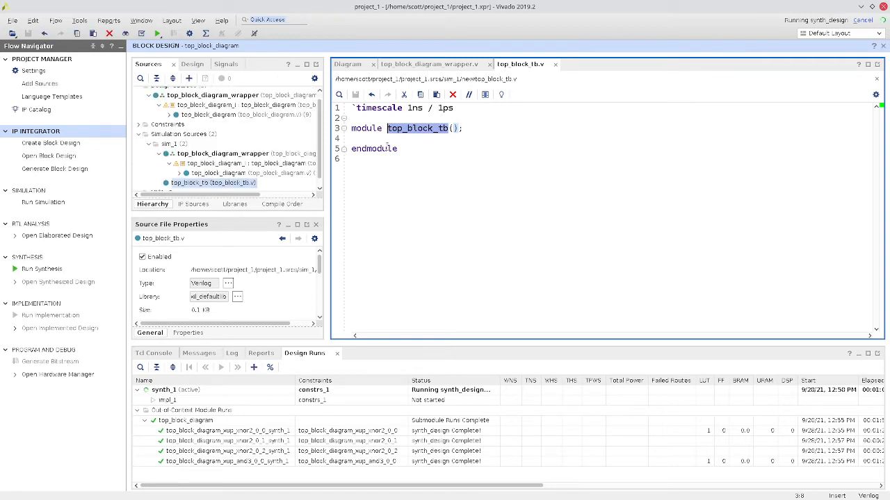
pyautogui.click(470, 128)
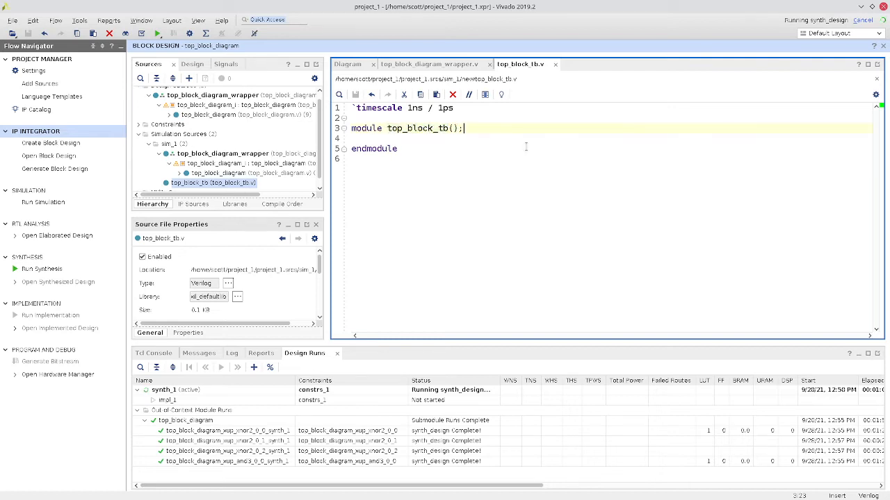
pyautogui.press('Return')
pyautogui.press('Return')
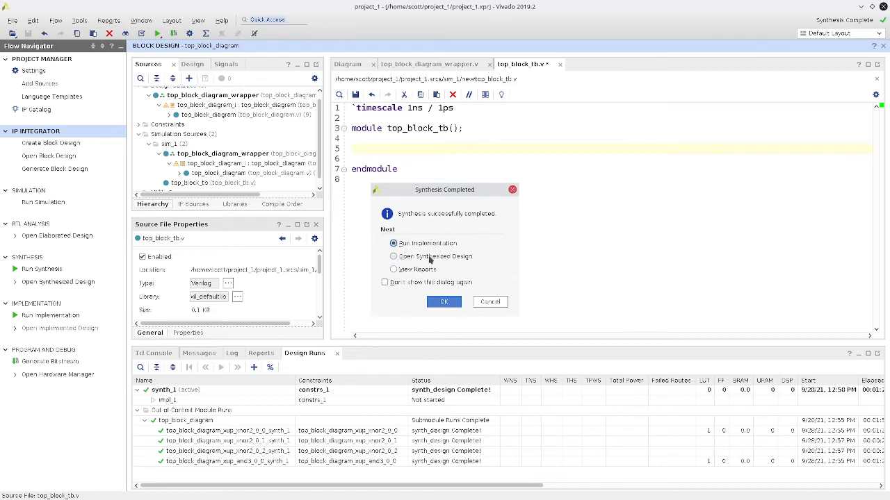
pyautogui.click(443, 304)
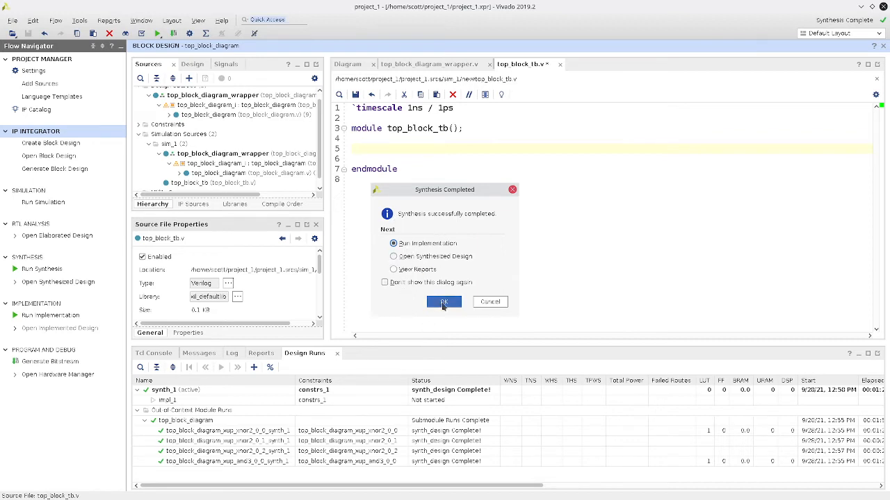
pyautogui.click(490, 303)
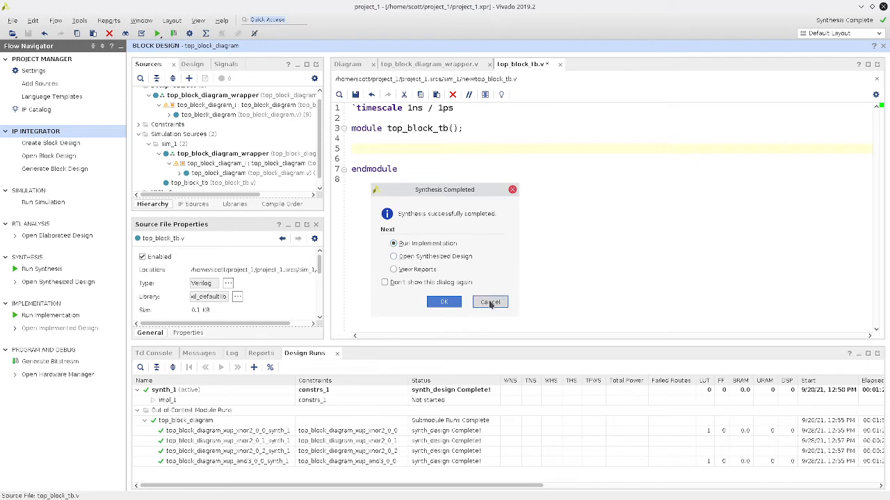
# Declare the 4-bit testbench input register as "reg [3:0] x_input;" inside the module body.
pyautogui.write('re')
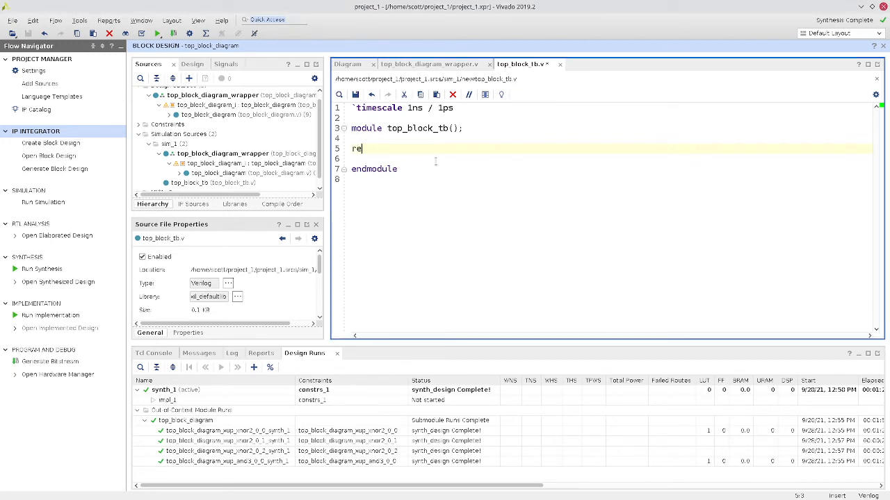
pyautogui.write('g [3:0] x_')
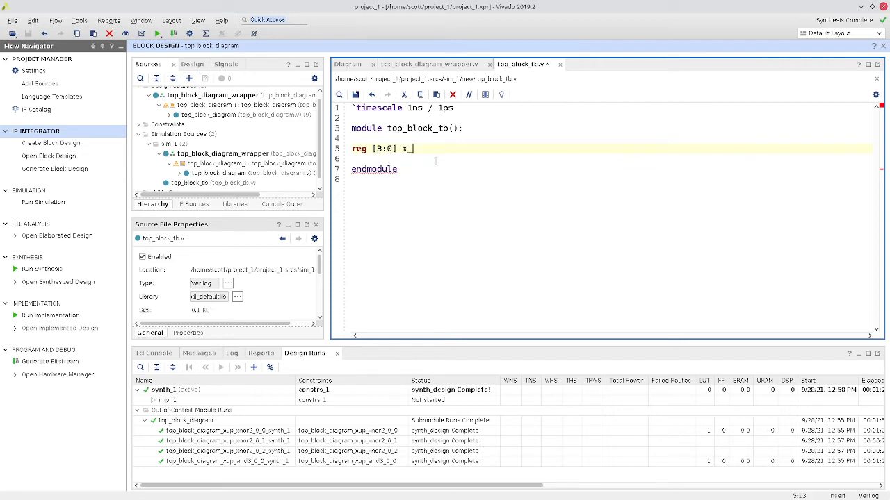
pyautogui.write('input;')
# Review the [3:0] bit range and the signal name in the x_input register declaration.
pyautogui.press('Left')
pyautogui.press('Left')
pyautogui.press('Left')
pyautogui.press('Left')
pyautogui.press('Left')
pyautogui.press('Left')
pyautogui.press('Left')
pyautogui.press('Left')
pyautogui.press('Left')
pyautogui.press('Left')
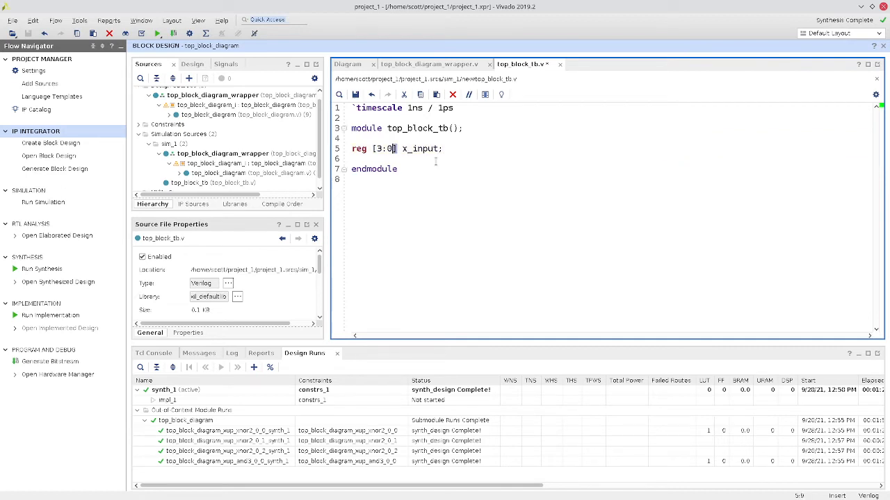
pyautogui.press('Right')
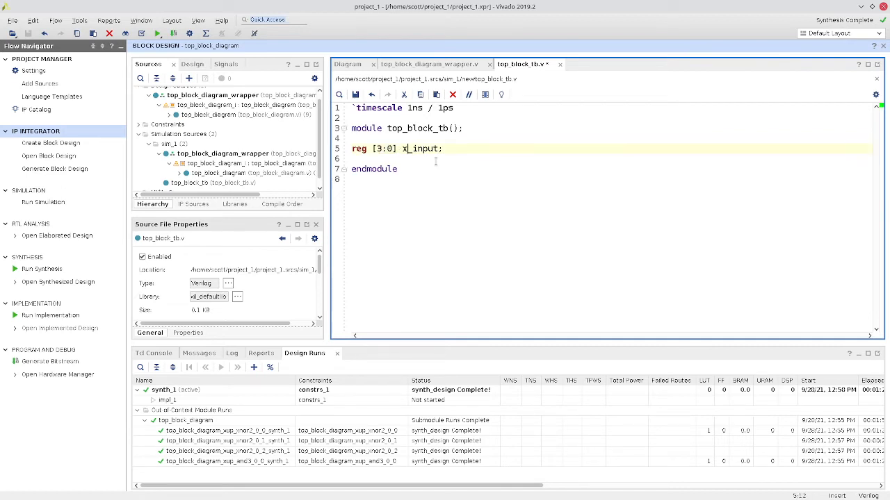
pyautogui.press('Right')
pyautogui.press('Right')
pyautogui.press('Right')
pyautogui.moveTo(397, 148); pyautogui.dragTo(372, 148)
pyautogui.click(372, 149)
pyautogui.click(411, 149)
pyautogui.doubleClick(411, 149)
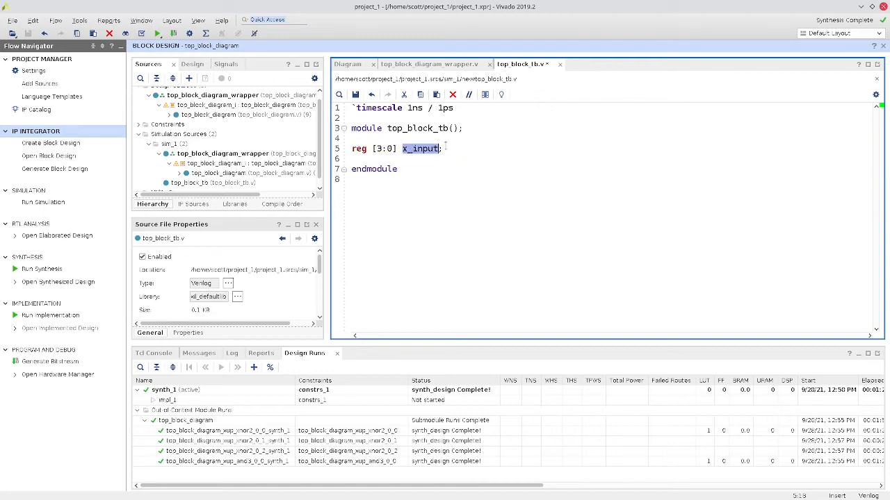
# Add a new line directly below the x_input declaration.
pyautogui.click(461, 150)
pyautogui.press('Return')
pyautogui.write('wire')
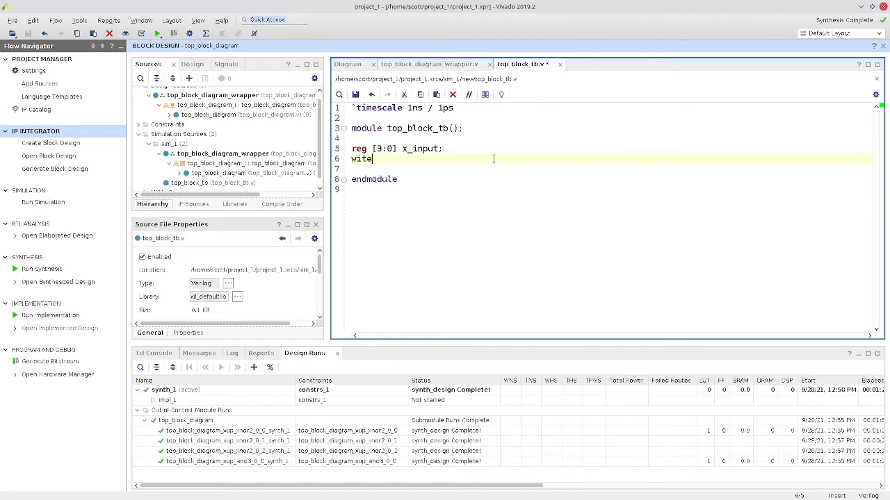
pyautogui.press('BackSpace')
pyautogui.press('BackSpace')
pyautogui.press('BackSpace')
pyautogui.press('BackSpace')
pyautogui.press('BackSpace')
pyautogui.press('Up')
pyautogui.hotkey('shift', 'Down')
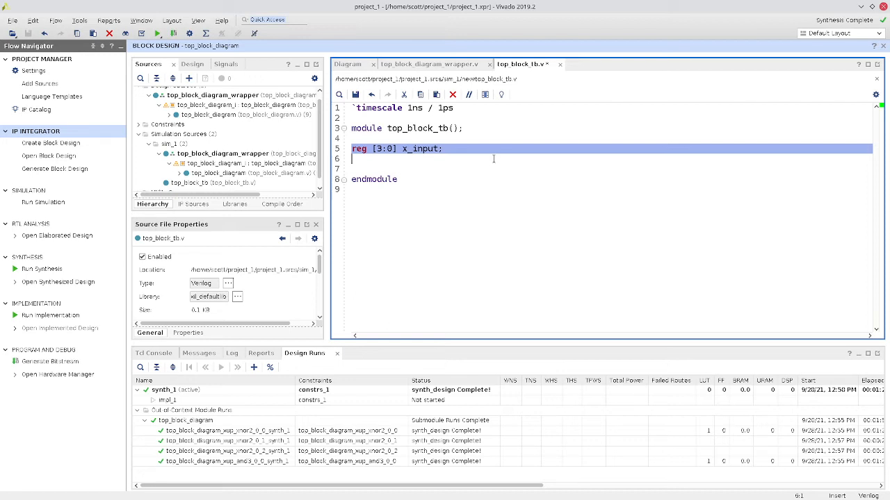
pyautogui.click(493, 158)
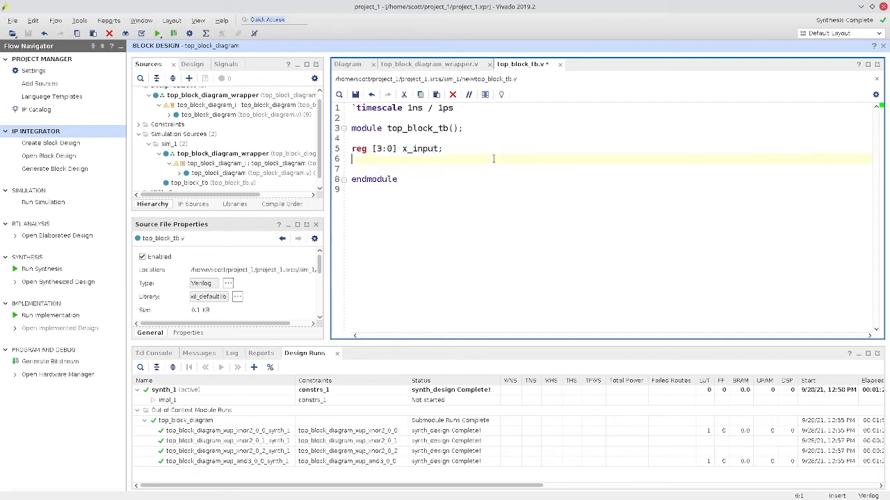
# Declare a 4-bit wire as "wire [3:0] x_reversed;" on the line below x_input.
pyautogui.write('wire [3:0] x_reverse')
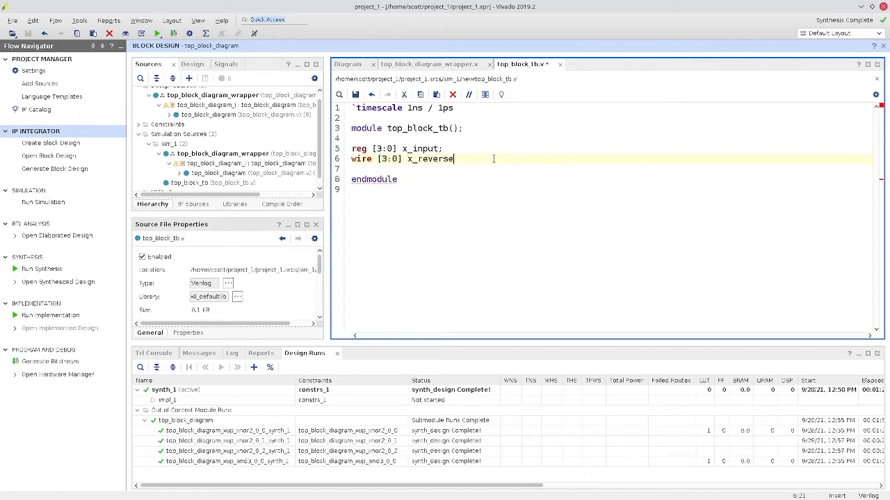
pyautogui.write('d;')
pyautogui.doubleClick(361, 158)
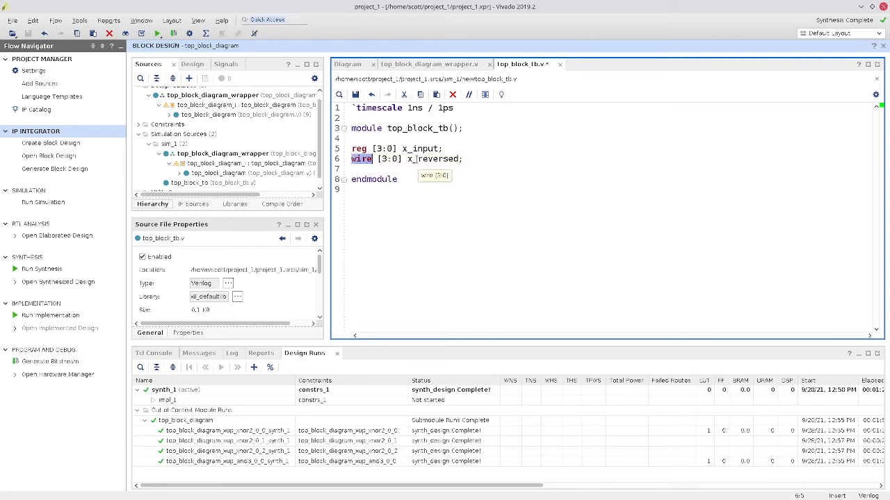
pyautogui.click(415, 158)
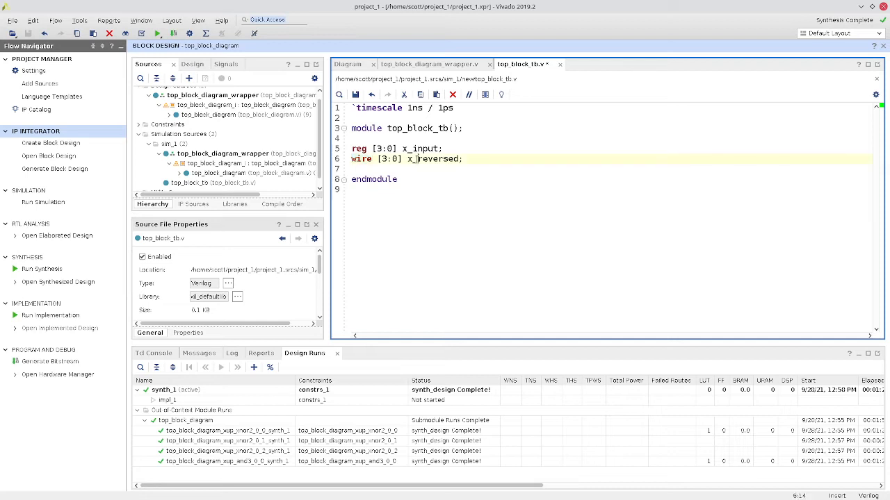
pyautogui.doubleClick(416, 159)
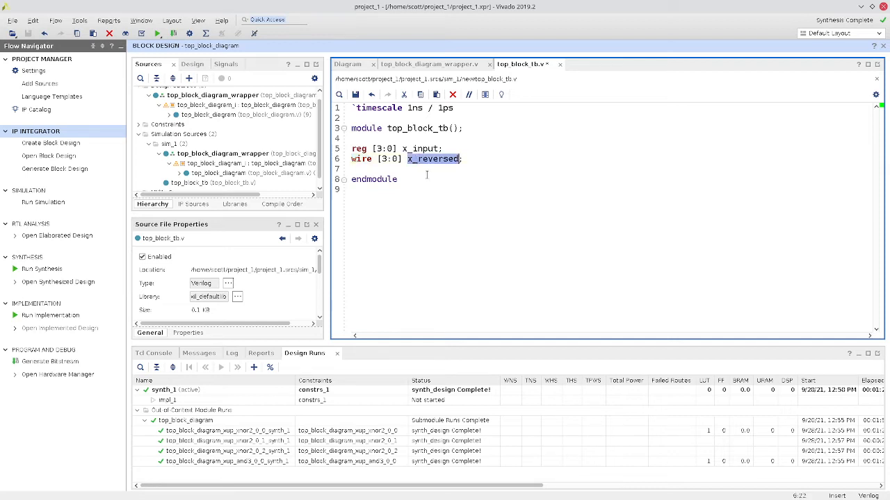
# Declare a single-bit wire as "wire matching;" below x_reversed and add two new lines after it.
pyautogui.click(469, 159)
pyautogui.press('Return')
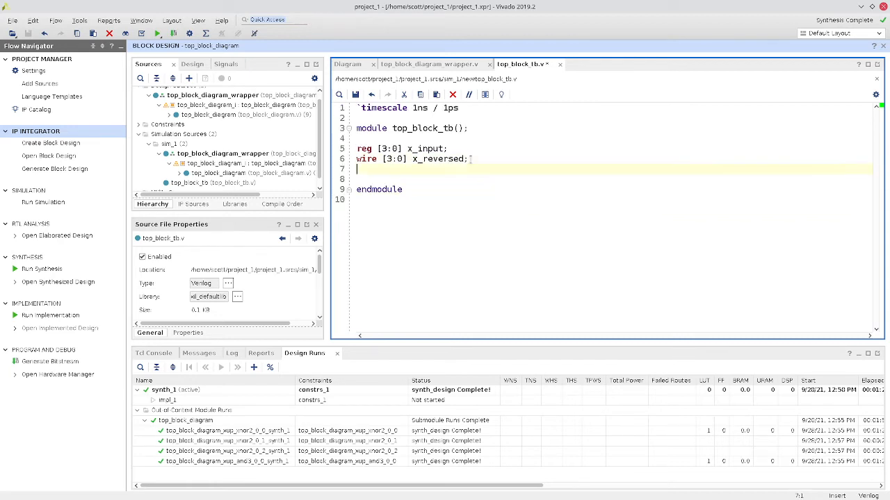
pyautogui.write('wire matching;')
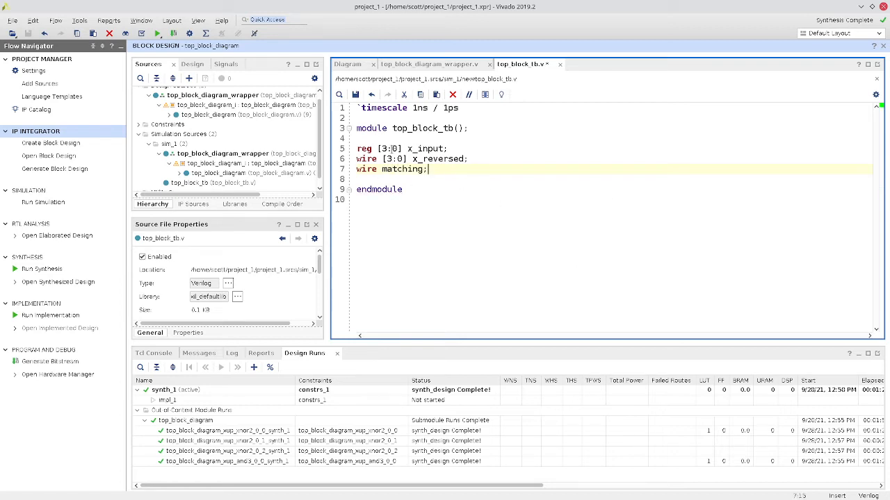
pyautogui.press('Return')
pyautogui.press('Return')
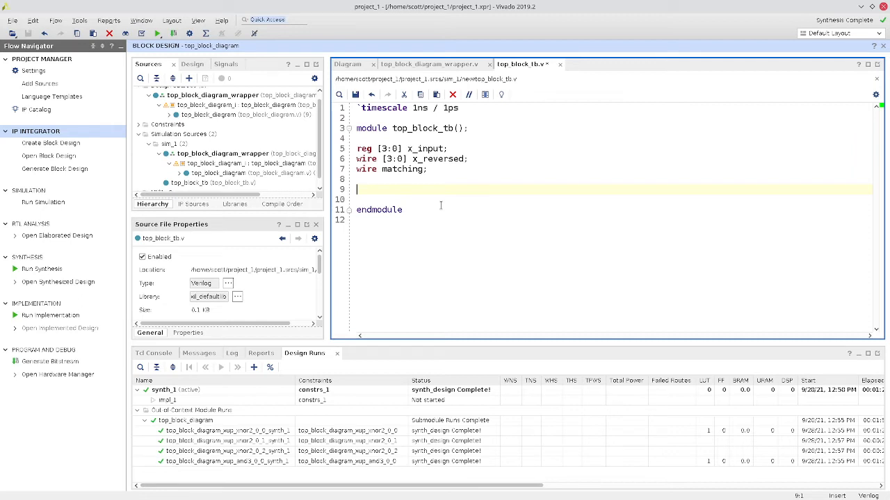
# Enter the module name "top_block_diagram_wrapper" followed by a space on the empty line 9 below the wire declarations.
pyautogui.write('top_block_diag')
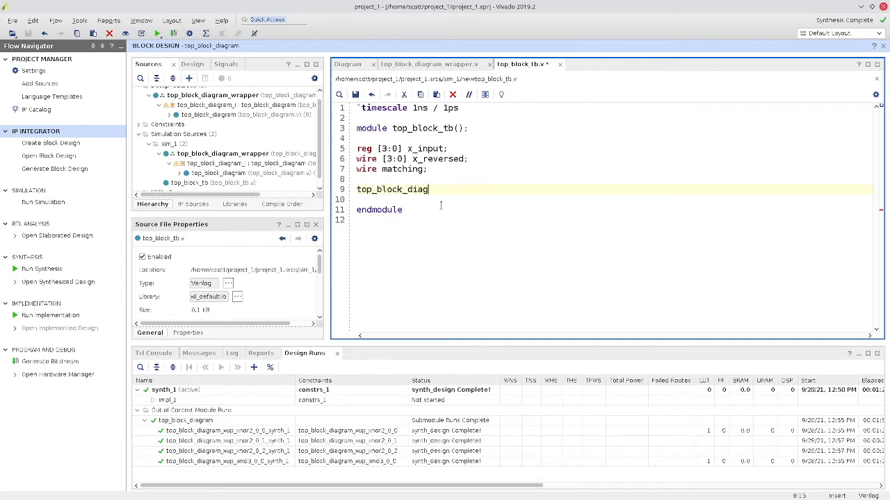
pyautogui.write('ram_wrapper')
pyautogui.doubleClick(450, 190)
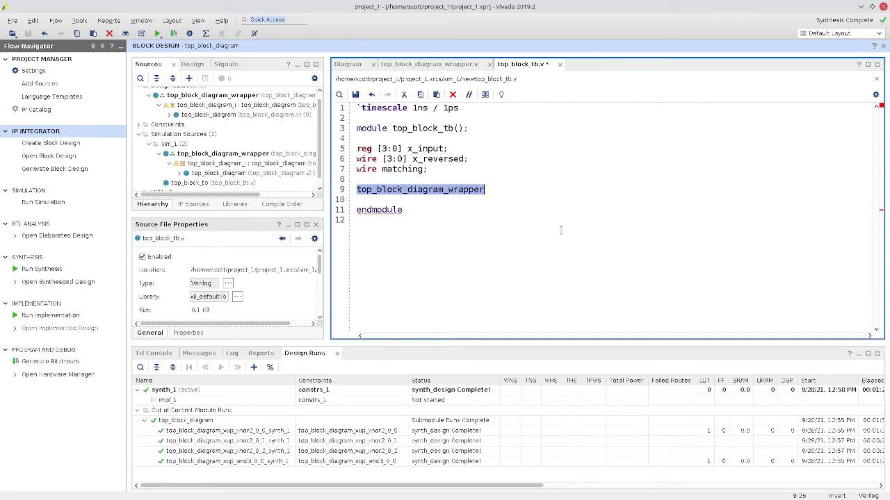
pyautogui.click(501, 190)
pyautogui.press('Up')
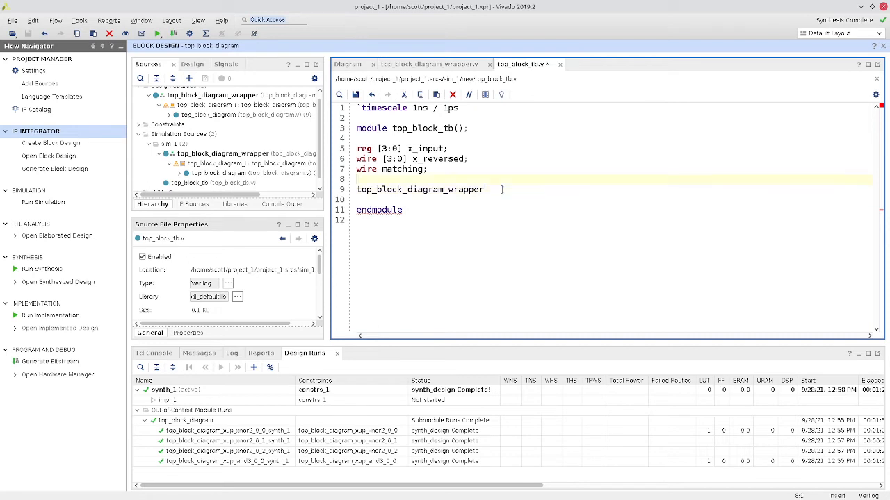
pyautogui.press('Right')
pyautogui.hotkey('shift', 'Down')
pyautogui.click(501, 190)
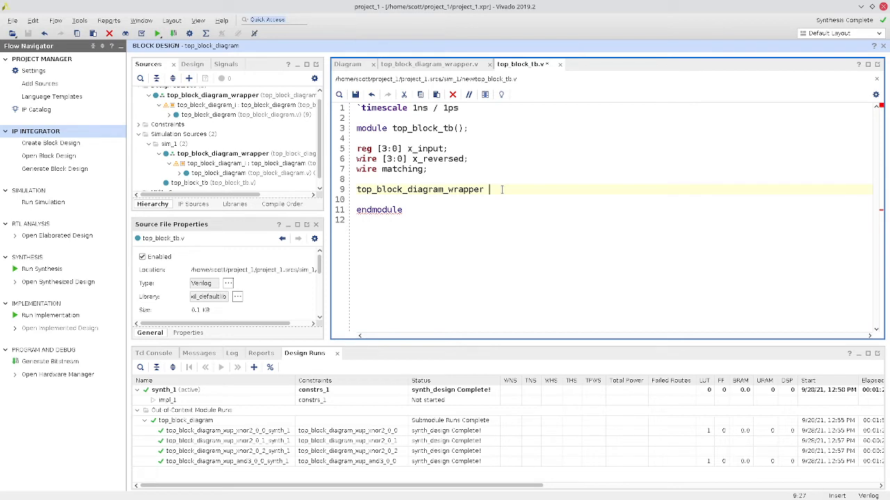
# Check the block diagram's ports, then add the instance name "top_diagram_1" after top_block_diagram_wrapper.
pyautogui.click(348, 64)
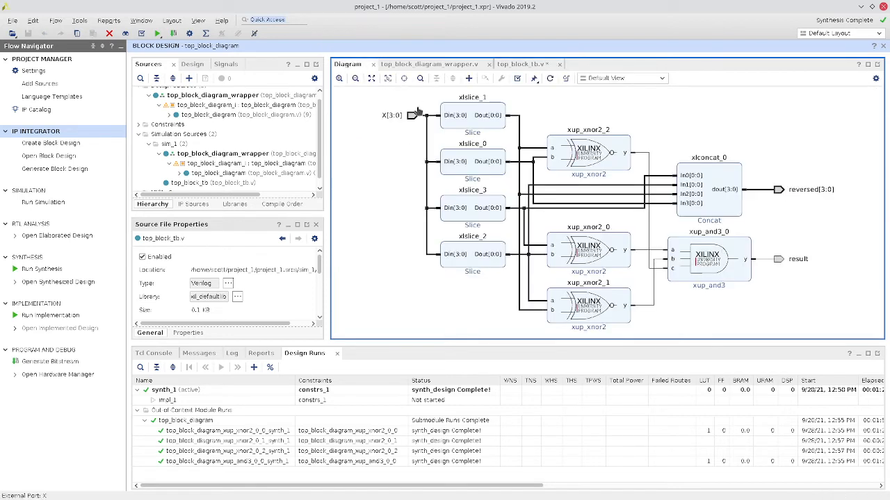
pyautogui.click(519, 64)
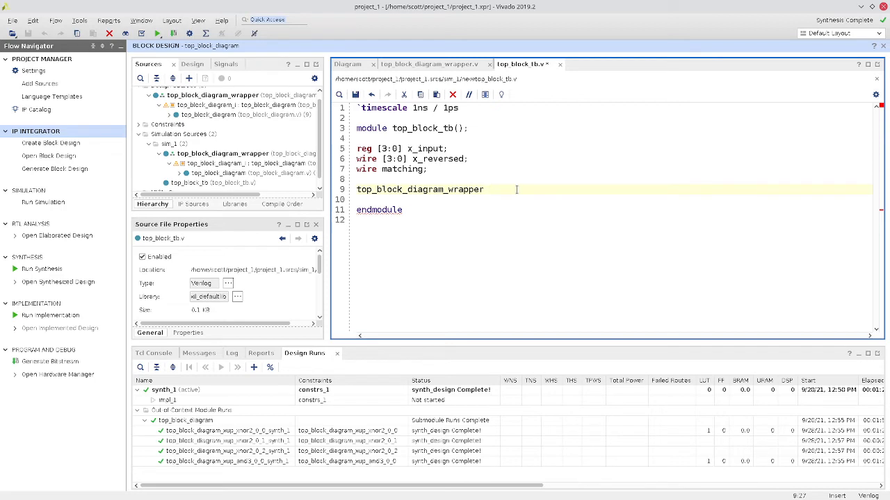
pyautogui.write('d')
pyautogui.press('BackSpace')
pyautogui.write('top_diagram_1')
pyautogui.press('Up')
pyautogui.press('Up')
pyautogui.press('Down')
pyautogui.press('Down')
pyautogui.press('Down')
pyautogui.press('Down')
pyautogui.press('End')
# Examine the module name and the instance name in the instantiation on line 9.
pyautogui.doubleClick(526, 188)
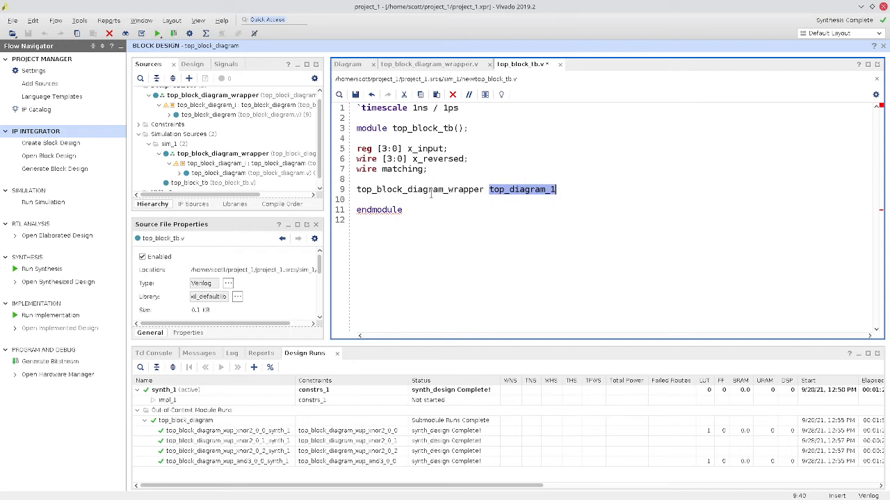
pyautogui.doubleClick(431, 192)
pyautogui.doubleClick(524, 190)
pyautogui.click(556, 190)
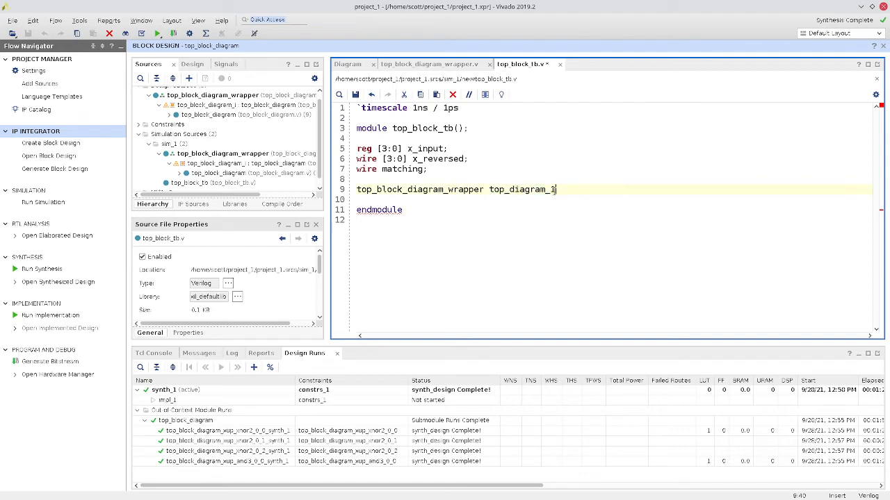
pyautogui.doubleClick(460, 189)
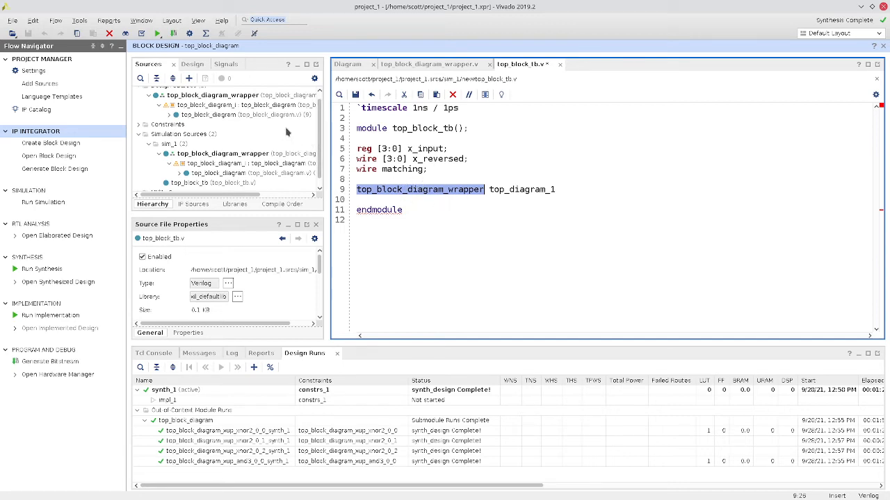
pyautogui.doubleClick(537, 189)
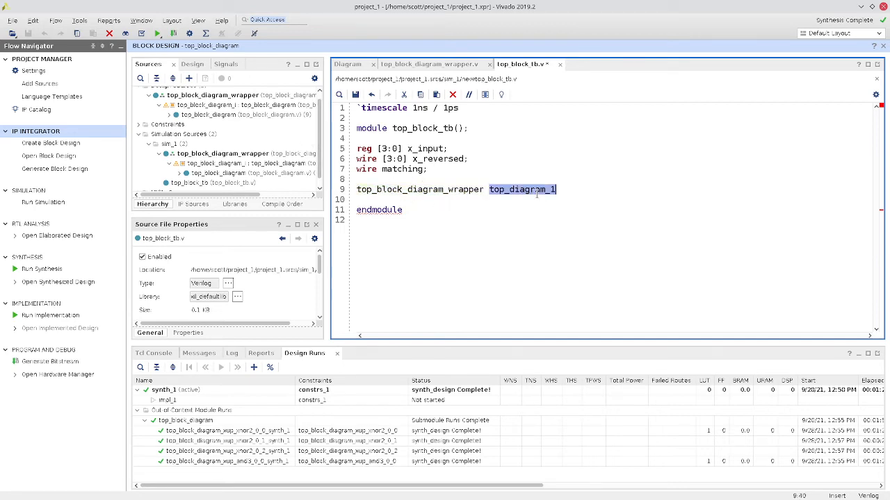
pyautogui.click(577, 190)
pyautogui.doubleClick(531, 189)
pyautogui.click(561, 189)
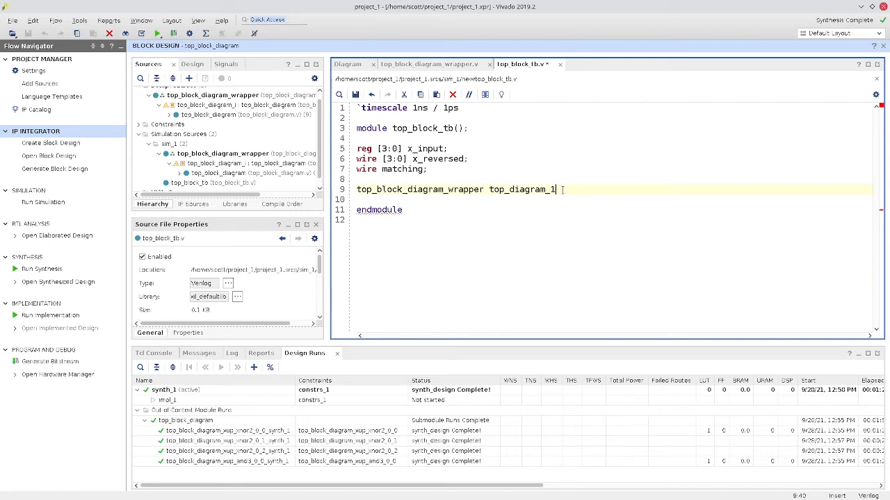
# Open the port list of top_diagram_1 and connect the diagram's input port to the register with ".X(x_input)".
pyautogui.write('(.')
pyautogui.scroll(1, 235, 137)
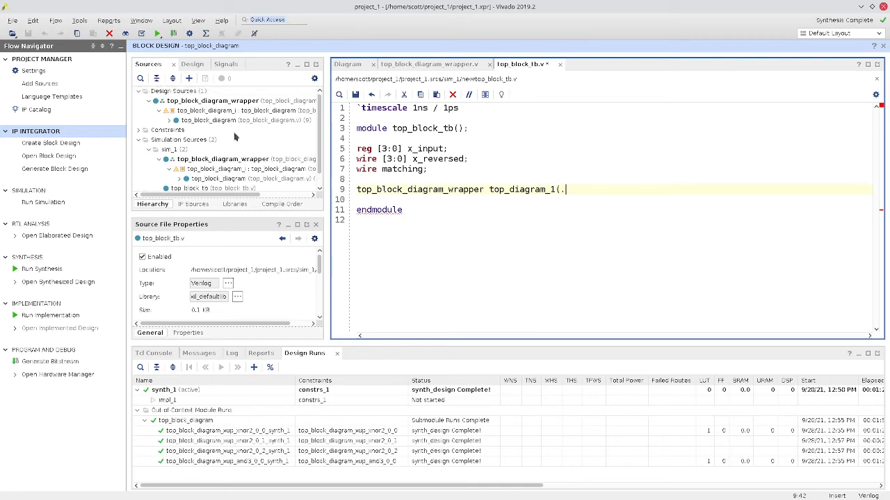
pyautogui.click(348, 64)
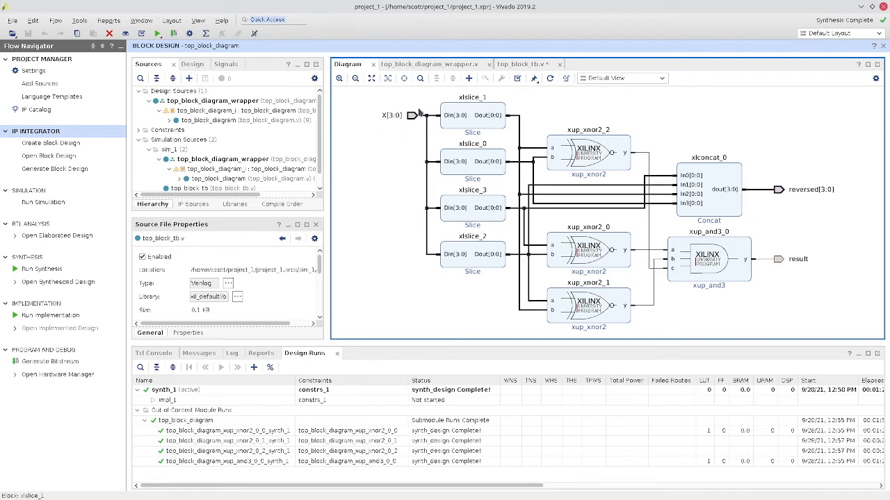
pyautogui.click(522, 64)
pyautogui.write('.X')
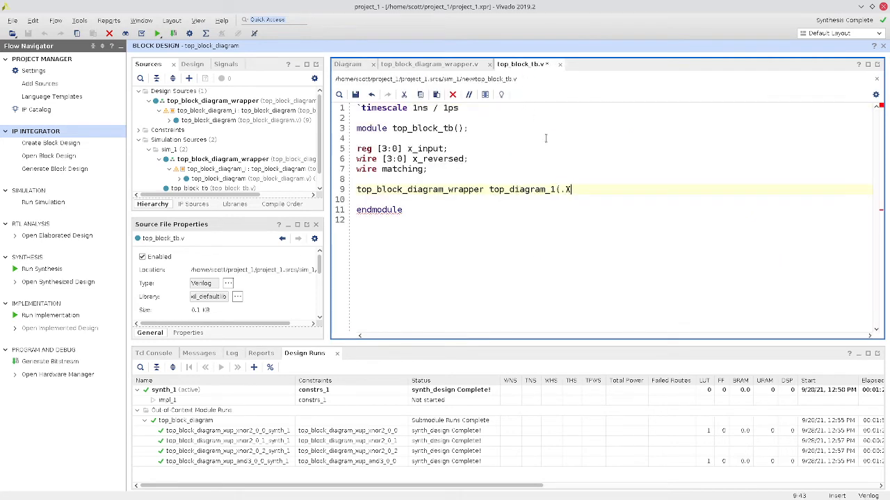
pyautogui.write('(')
pyautogui.doubleClick(425, 149)
pyautogui.hotkey('ctrl', 'c')
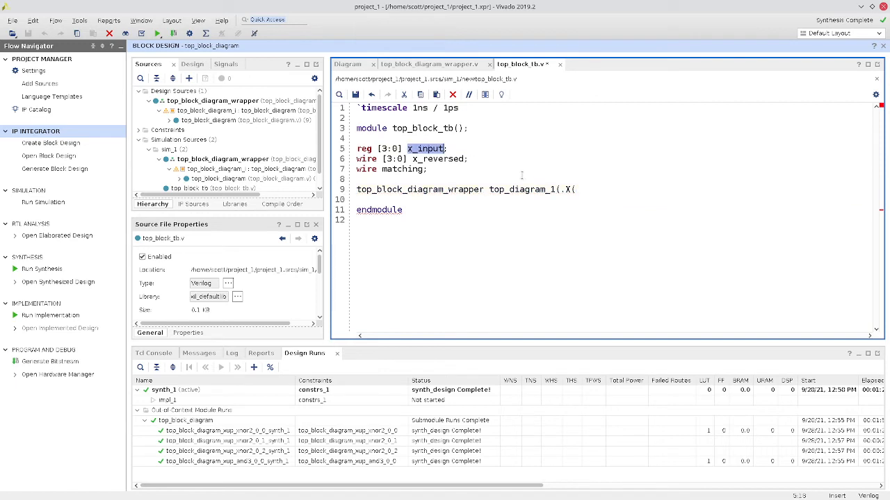
pyautogui.click(591, 189)
pyautogui.hotkey('ctrl', 'v')
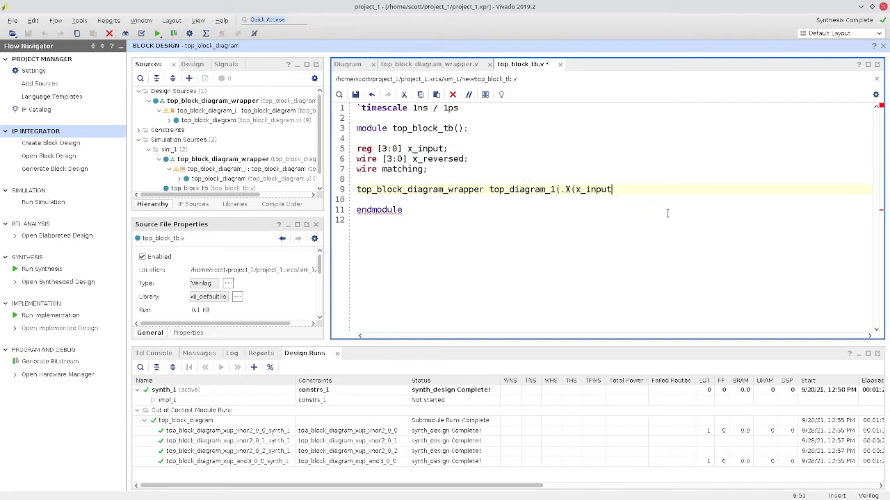
pyautogui.write(')')
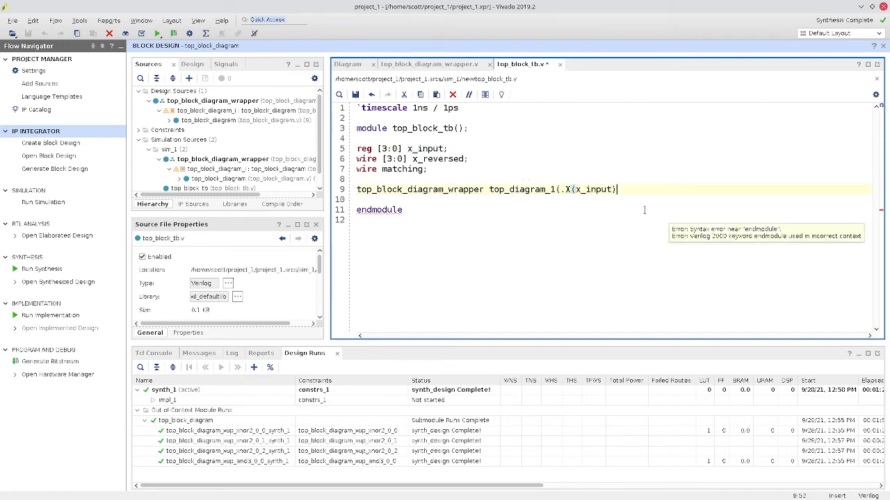
# Review the X port connection against the module name and add a comma after ".X(x_input)".
pyautogui.doubleClick(567, 189)
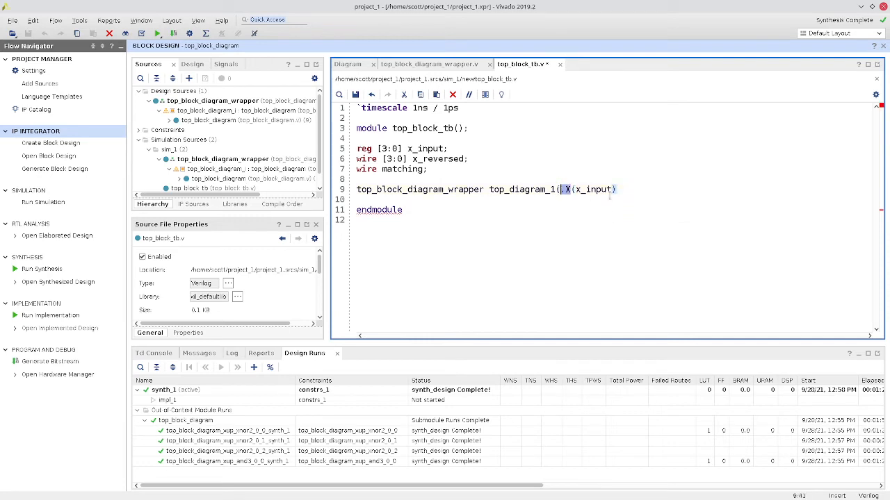
pyautogui.moveTo(610, 189); pyautogui.dragTo(561, 189)
pyautogui.doubleClick(406, 189)
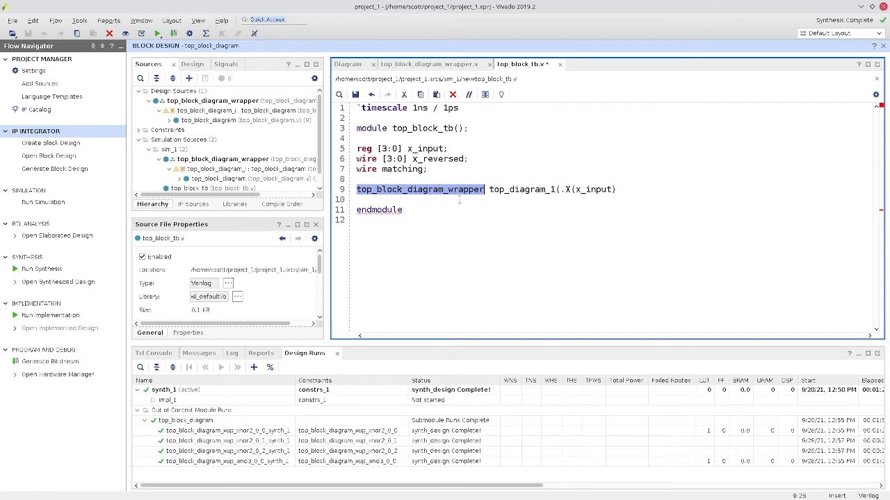
pyautogui.doubleClick(586, 189)
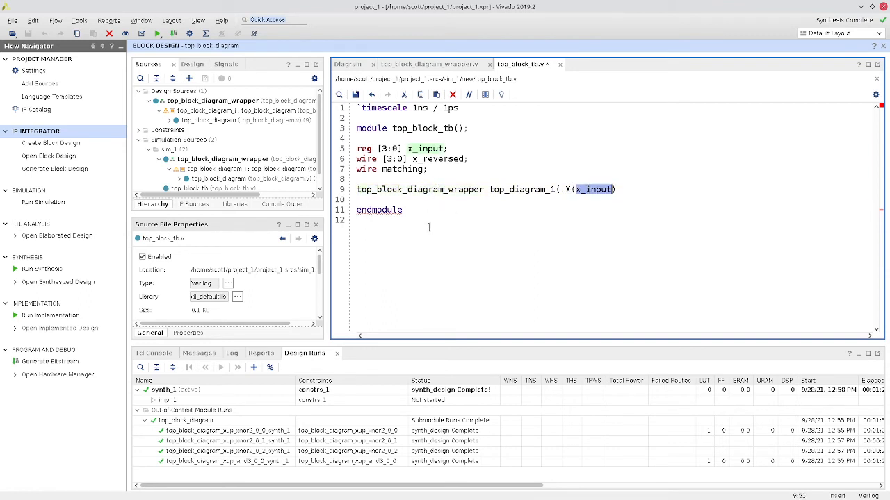
pyautogui.click(640, 190)
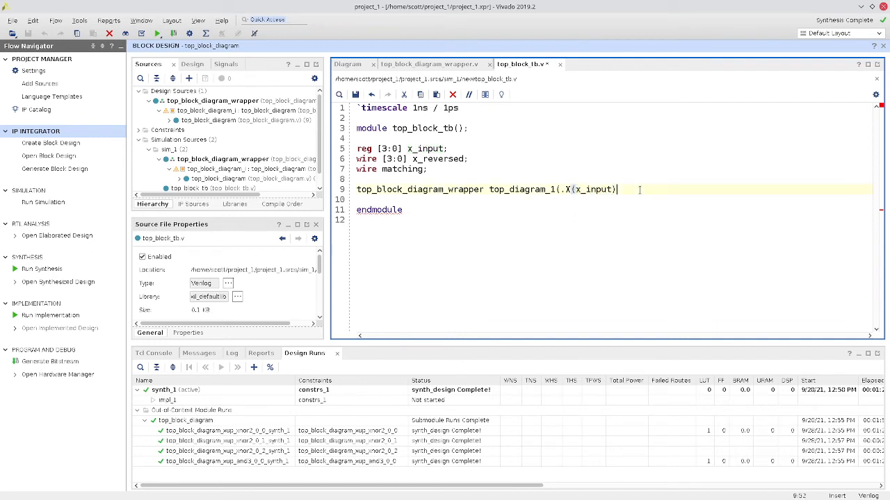
pyautogui.write(',')
pyautogui.doubleClick(595, 189)
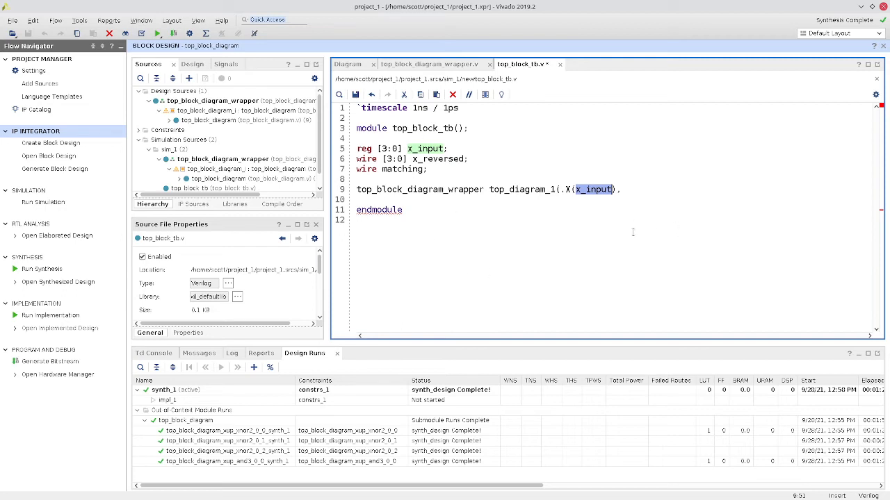
pyautogui.click(635, 187)
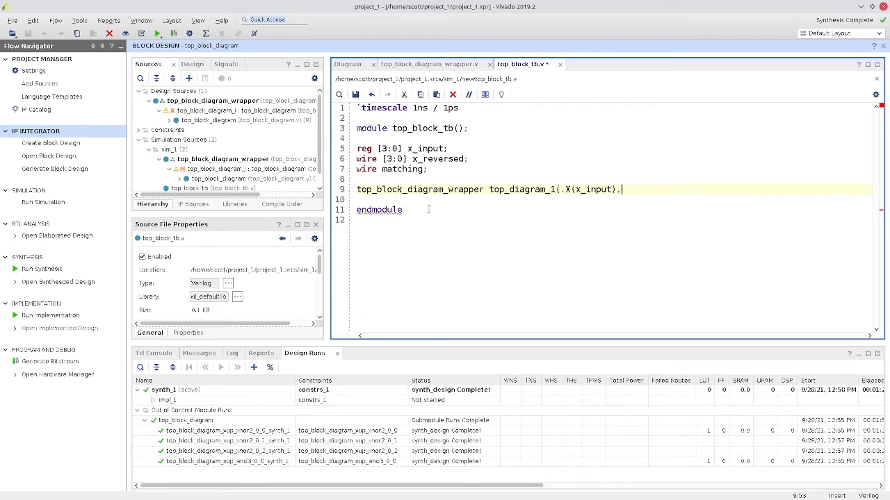
# Check the output port names in the block diagram and add the connection ".reverse(x_reversed)," to the port list.
pyautogui.doubleClick(220, 113)
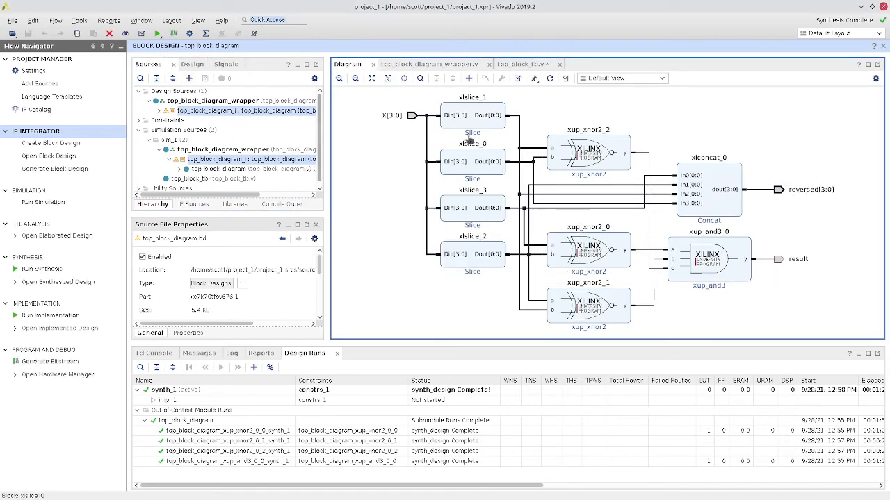
pyautogui.click(521, 64)
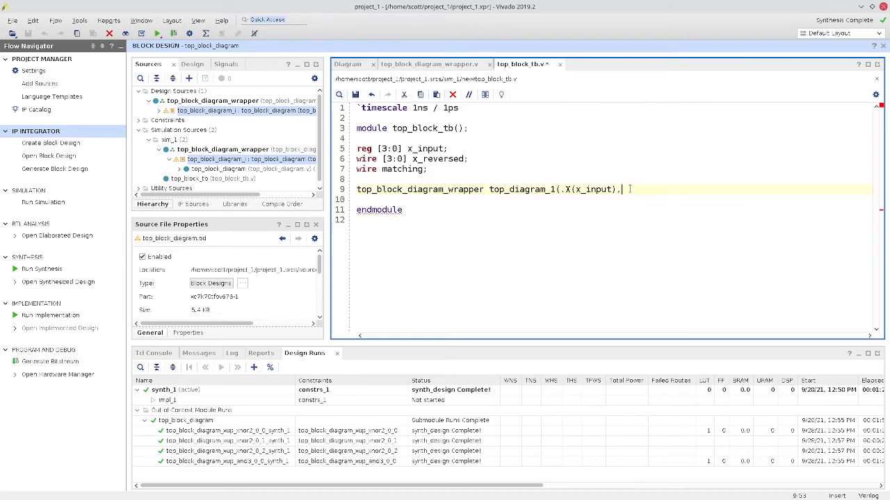
pyautogui.write('.reverse(')
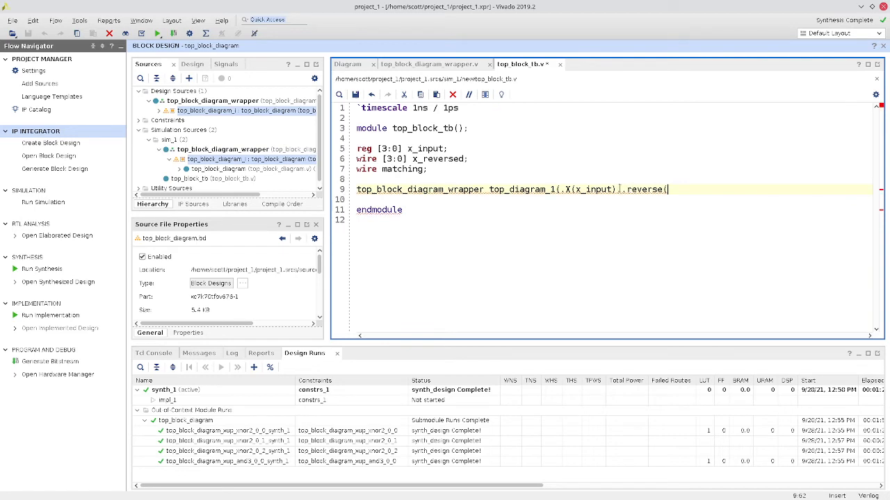
pyautogui.doubleClick(458, 158)
pyautogui.hotkey('ctrl', 'c')
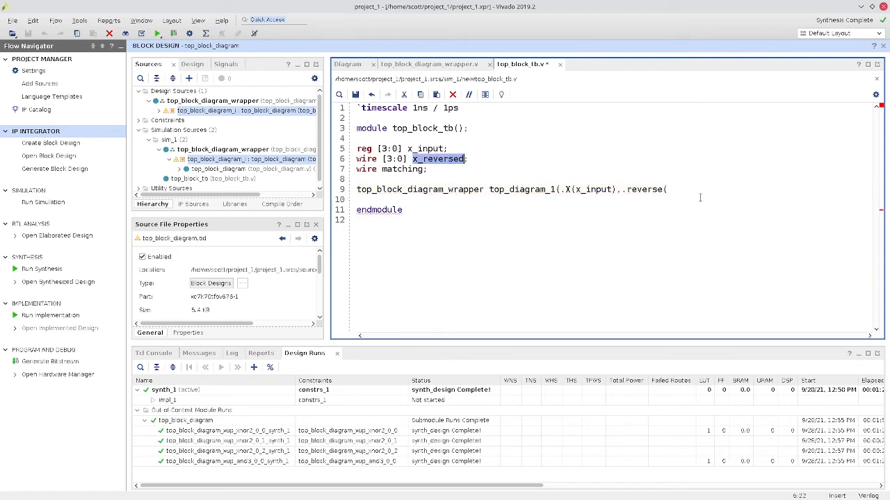
pyautogui.click(693, 191)
pyautogui.hotkey('ctrl', 'v')
pyautogui.write('),')
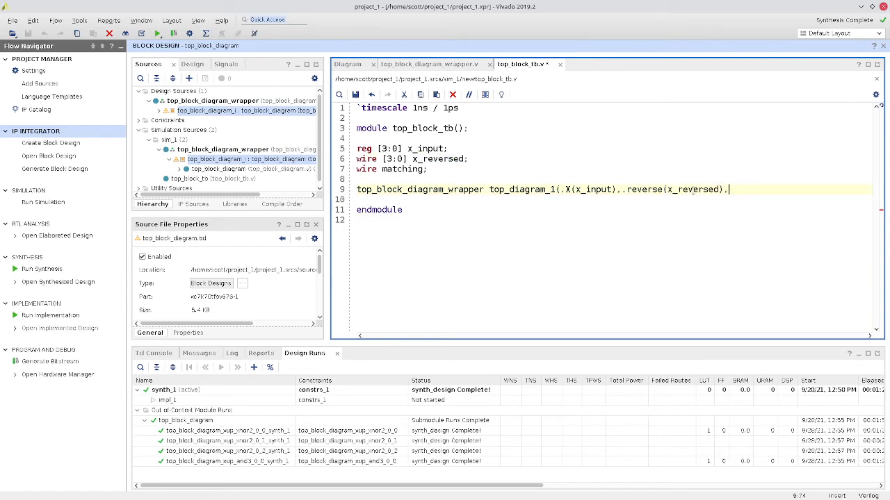
# Connect the result port to the matching wire with ".result(matching)" and close the instantiation with ");".
pyautogui.write('.result(')
pyautogui.doubleClick(407, 170)
pyautogui.hotkey('ctrl', 'c')
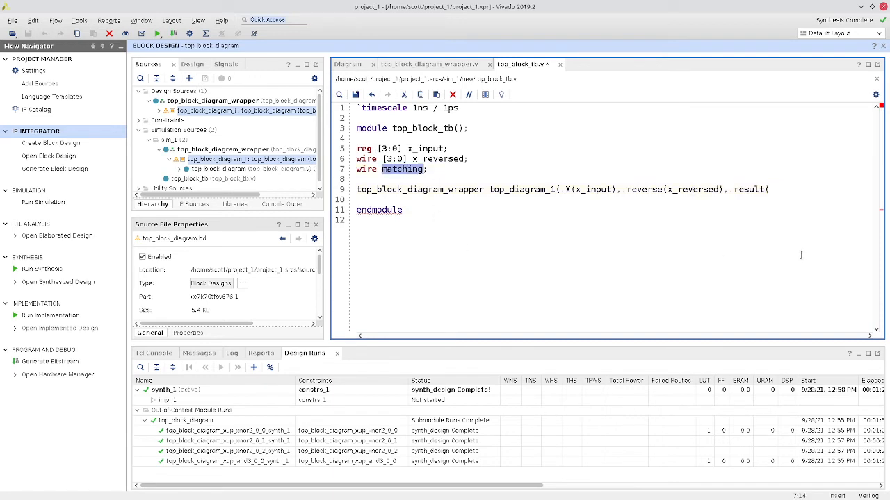
pyautogui.click(793, 190)
pyautogui.hotkey('ctrl', 'v')
pyautogui.write('));')
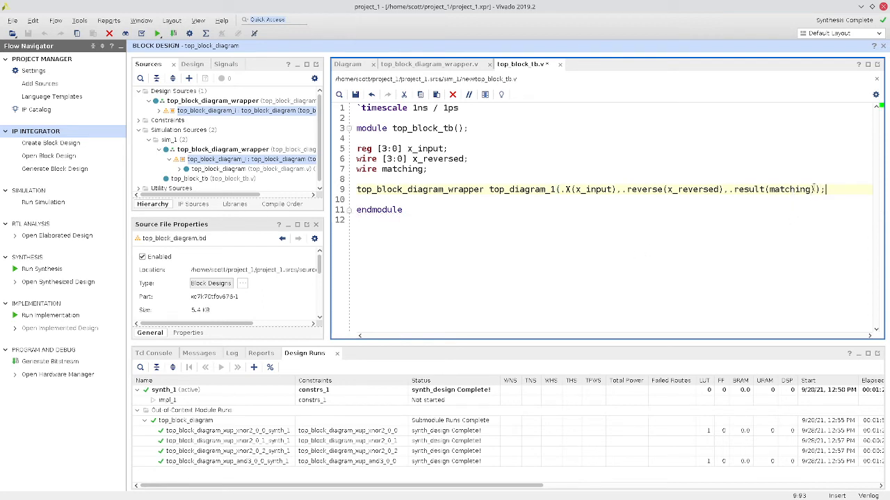
pyautogui.click(821, 184)
pyautogui.click(831, 195)
# Start an initial block with "initial begin" two lines below the instantiation, followed by a new line.
pyautogui.press('Return')
pyautogui.press('Return')
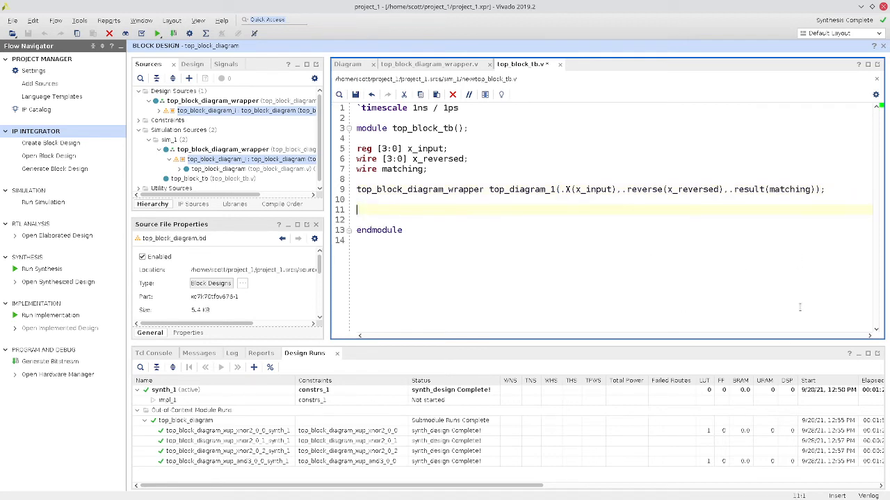
pyautogui.write('initial begin')
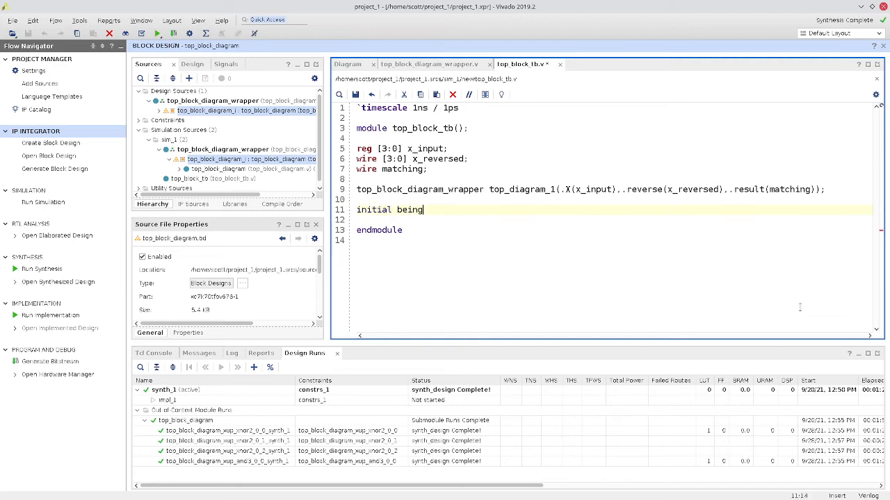
pyautogui.press('Return')
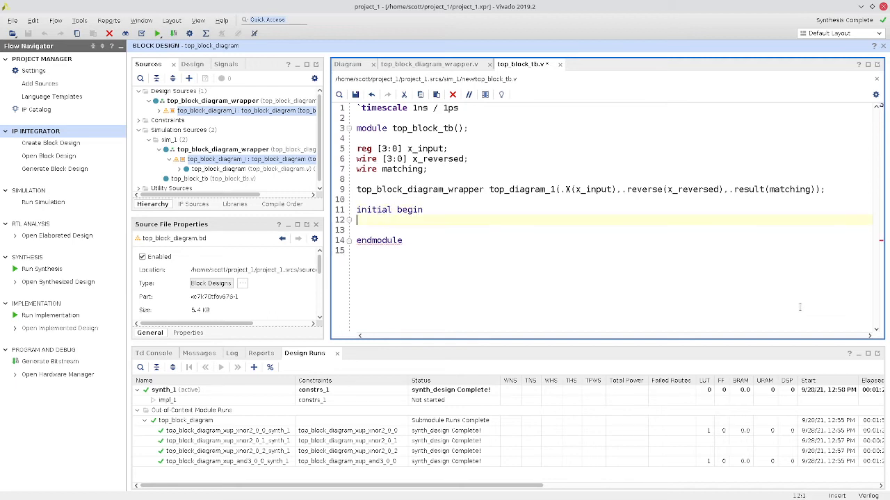
# Close the initial block with an "end" line below it, leaving a blank line for the body.
pyautogui.press('Left')
pyautogui.press('Down')
pyautogui.press('Return')
pyautogui.write('end')
pyautogui.press('Up')
pyautogui.press('Left')
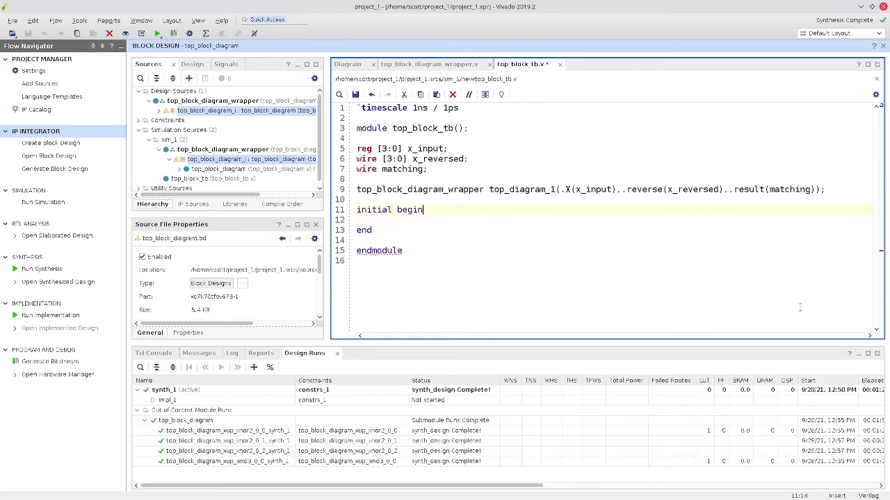
# Try to add curly braces to the initial block alongside its begin and end keywords.
pyautogui.write('{')
pyautogui.press('Down')
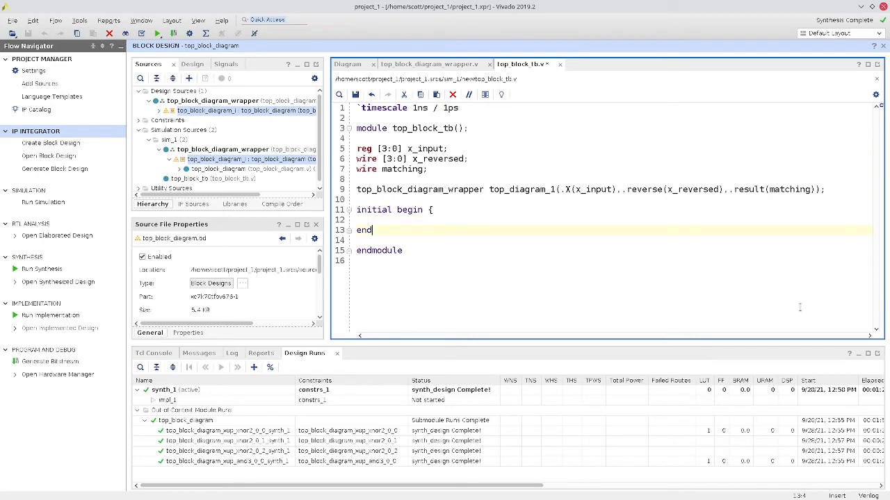
pyautogui.press('Return')
pyautogui.write('}')
pyautogui.press('Delete')
pyautogui.press('BackSpace')
pyautogui.press('BackSpace')
# Try to replace the initial block's begin and end keywords with curly braces.
pyautogui.press('Up')
pyautogui.press('Up')
pyautogui.press('End')
pyautogui.press('BackSpace')
pyautogui.press('BackSpace')
pyautogui.press('BackSpace')
pyautogui.press('BackSpace')
pyautogui.press('BackSpace')
pyautogui.press('BackSpace')
pyautogui.press('BackSpace')
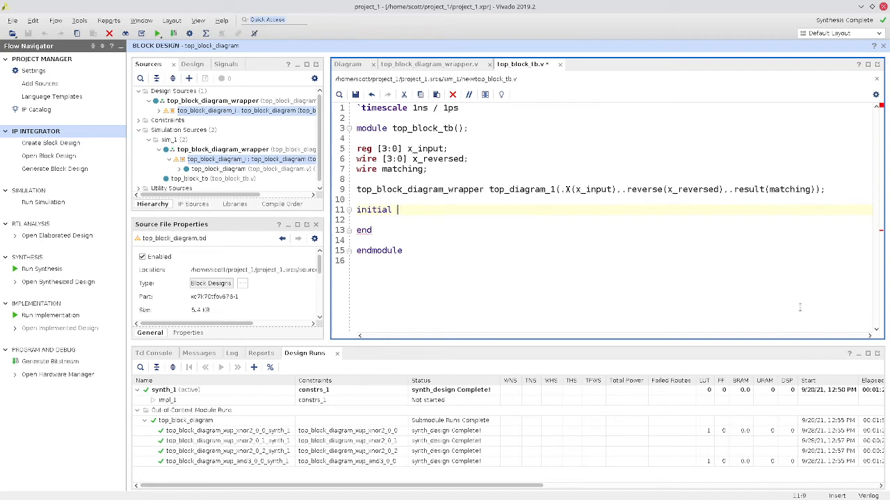
pyautogui.write('{')
pyautogui.press('Down')
pyautogui.press('Down')
pyautogui.press('End')
pyautogui.press('BackSpace')
pyautogui.press('BackSpace')
pyautogui.press('BackSpace')
pyautogui.write('}')
pyautogui.press('BackSpace')
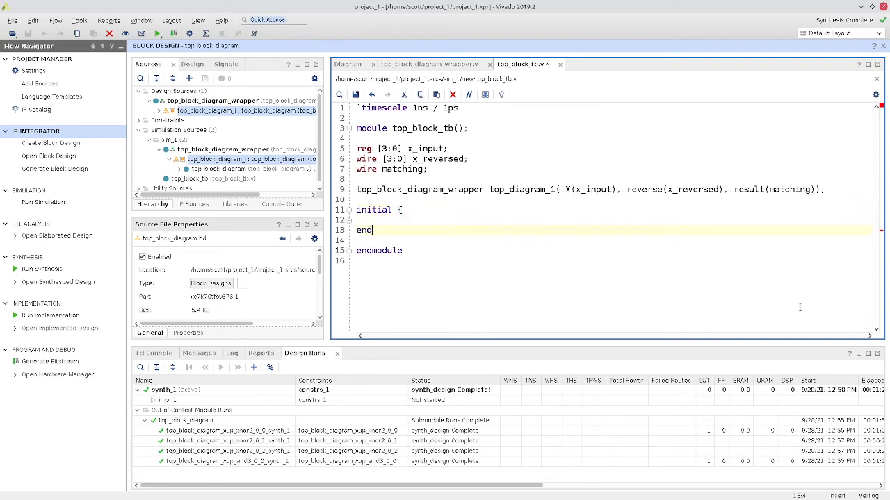
# Restore "begin" in place of the opening brace after "initial".
pyautogui.press('BackSpace')
pyautogui.write('beeg')
pyautogui.press('BackSpace')
pyautogui.press('BackSpace')
pyautogui.write('gn')
pyautogui.press('BackSpace')
pyautogui.write('in')
# Add the assignment "x_input = 0;" inside the initial block and remove the blank line before "end".
pyautogui.press('Return')
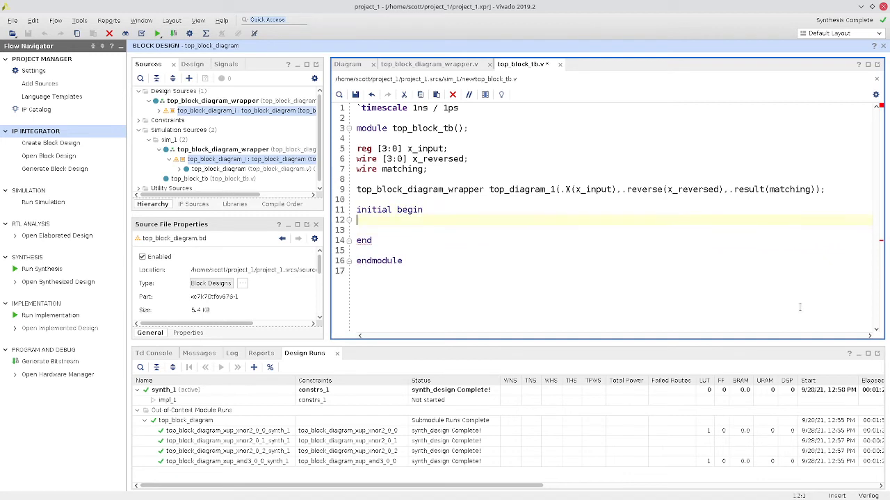
pyautogui.doubleClick(420, 148)
pyautogui.hotkey('ctrl', 'c')
pyautogui.click(414, 220)
pyautogui.hotkey('ctrl', 'v')
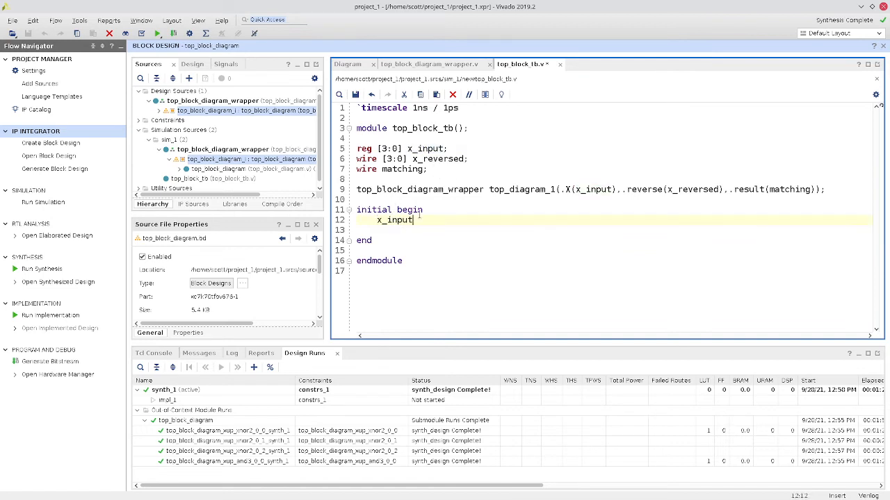
pyautogui.write('=0')
pyautogui.press('Down')
pyautogui.press('Delete')
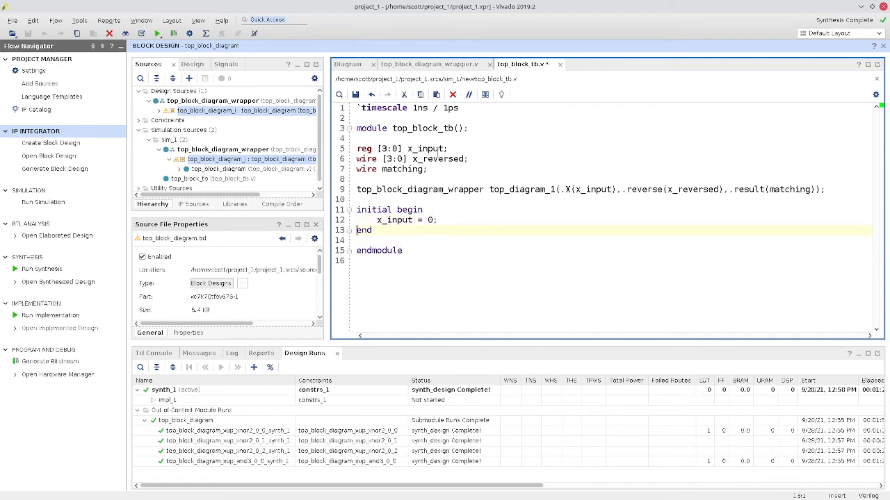
# Add the statement "always #20 x_input = x_input + 1;" two lines below the initial block.
pyautogui.moveTo(447, 219); pyautogui.dragTo(345, 220)
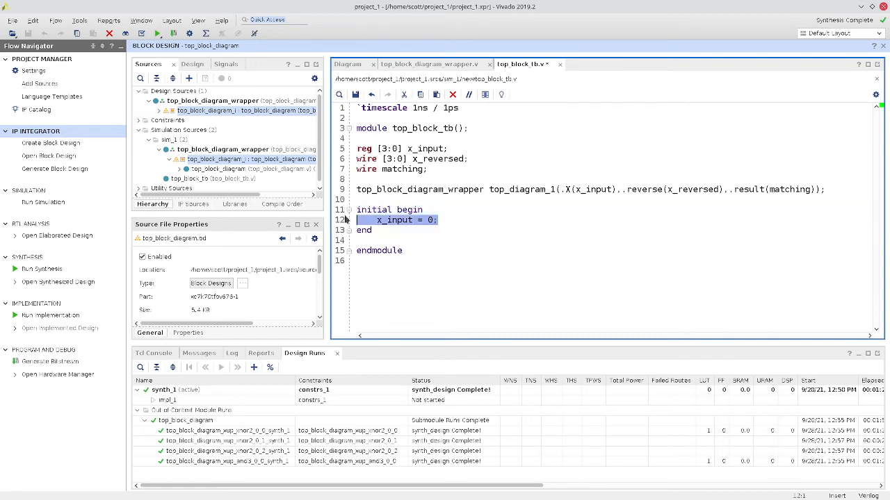
pyautogui.click(406, 220)
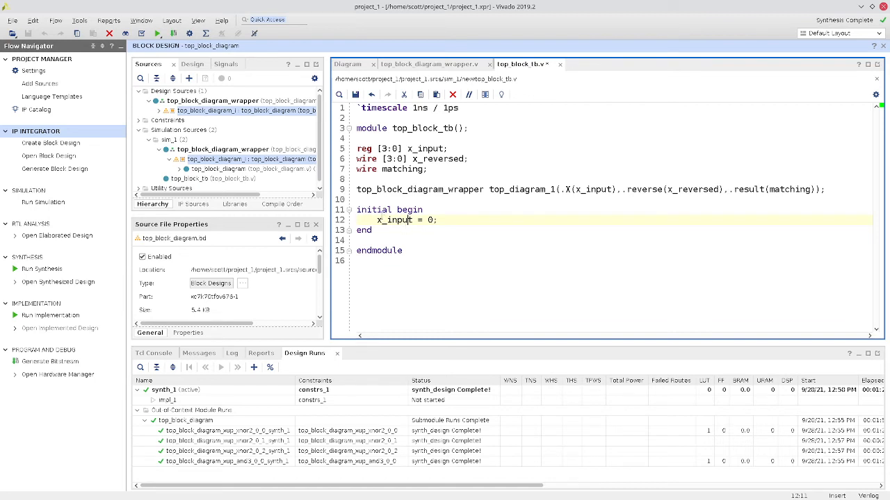
pyautogui.click(410, 227)
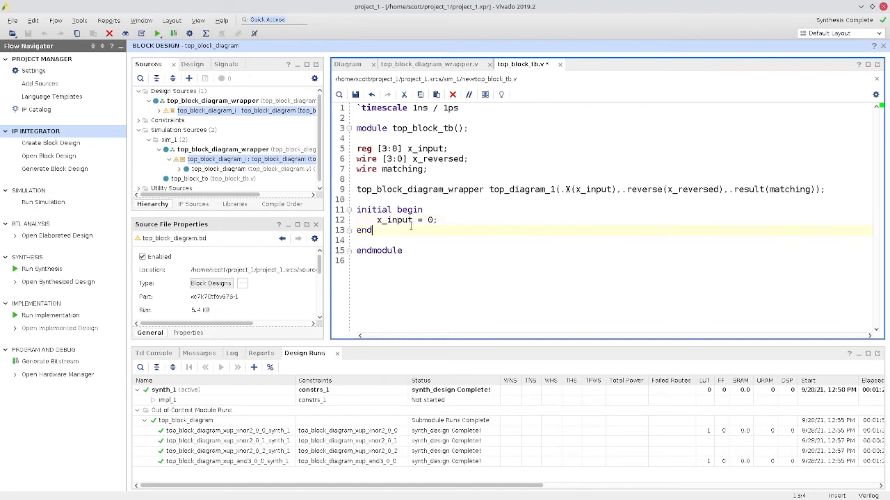
pyautogui.press('Return')
pyautogui.press('Return')
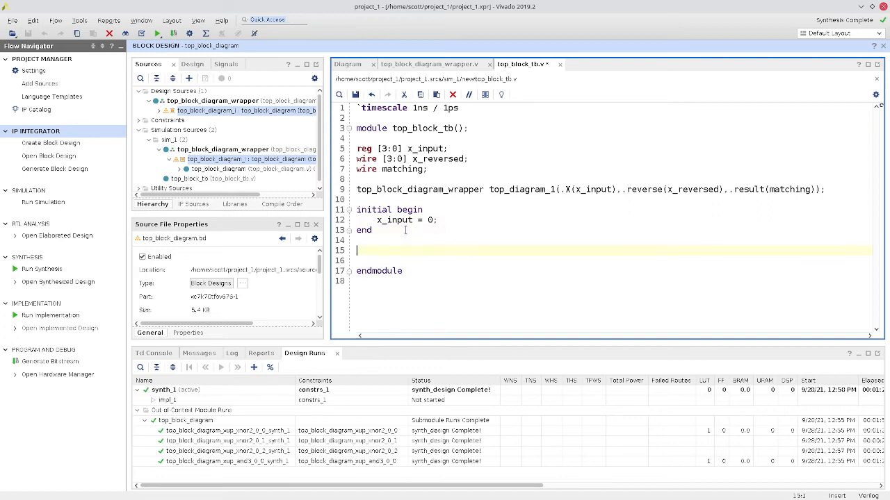
pyautogui.write('alwy')
pyautogui.write('ays')
pyautogui.write('#20')
pyautogui.write(' x_input')
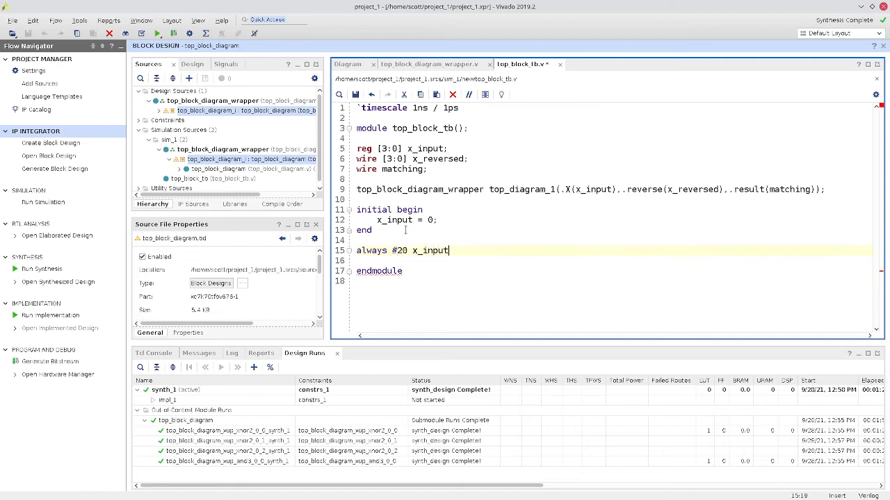
pyautogui.write(' = x_inpu')
pyautogui.press('BackSpace')
pyautogui.press('BackSpace')
pyautogui.write('put')
# Examine the always statement part by part: the keyword, the #20 delay and the x_input increment.
pyautogui.moveTo(359, 248); pyautogui.dragTo(390, 259)
pyautogui.click(358, 252)
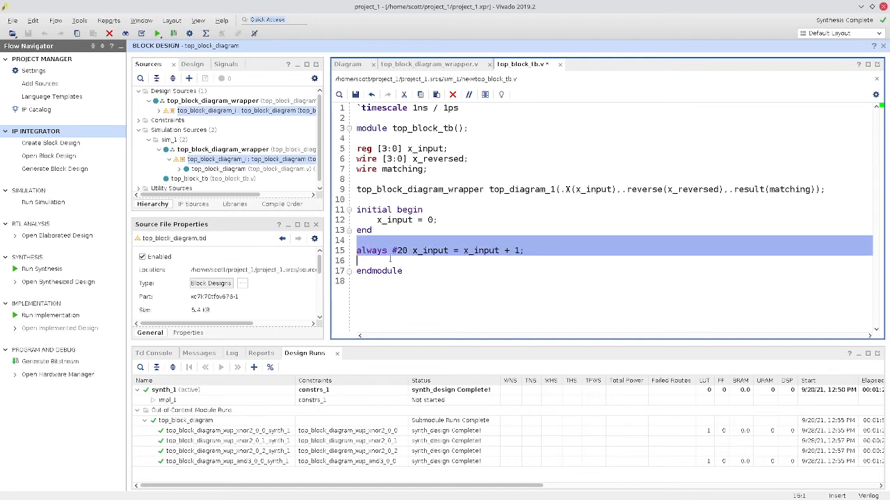
pyautogui.doubleClick(381, 250)
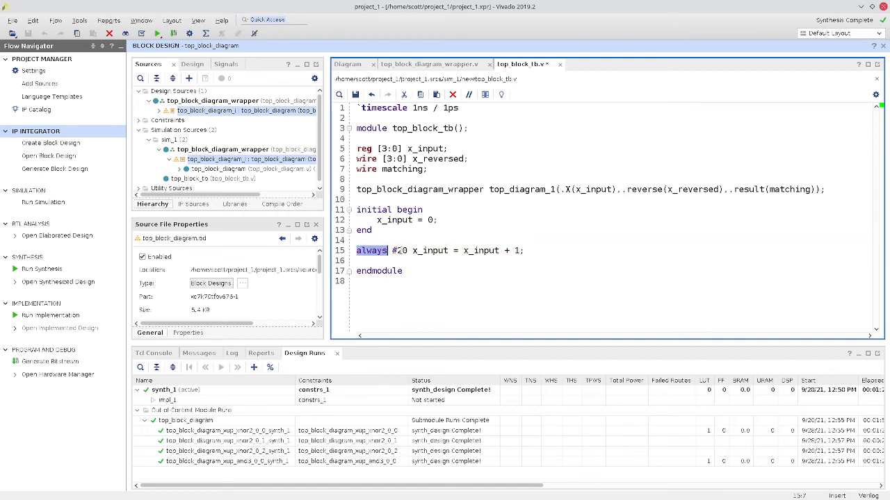
pyautogui.moveTo(406, 250); pyautogui.dragTo(394, 251)
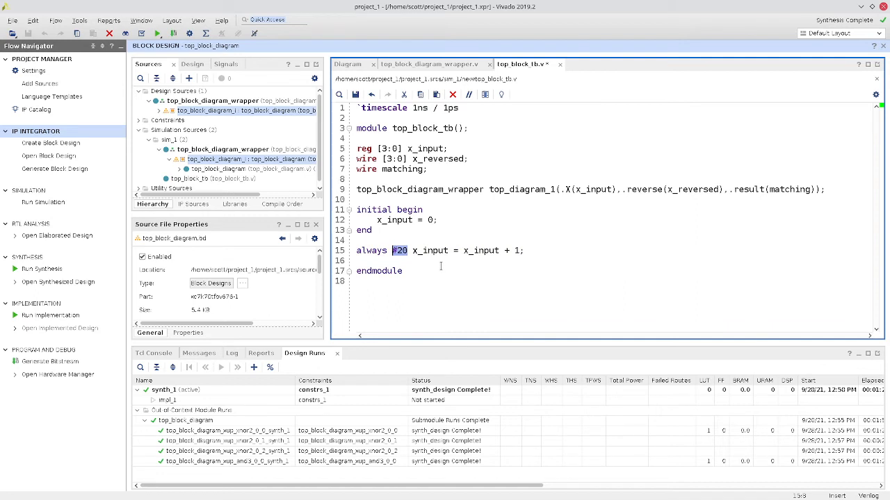
pyautogui.doubleClick(427, 250)
pyautogui.moveTo(524, 250); pyautogui.dragTo(412, 251)
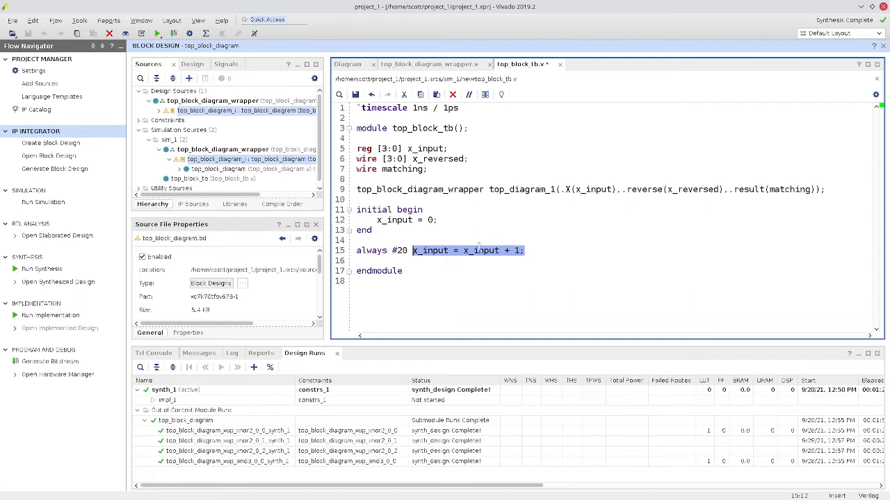
pyautogui.press('Down')
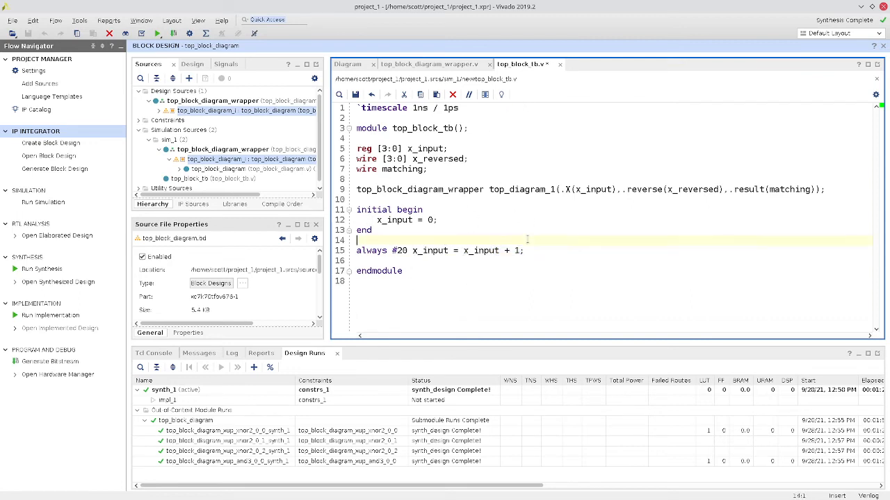
# Save the testbench file and expand top_block_tb in the simulation sources hierarchy.
pyautogui.hotkey('ctrl', 's')
pyautogui.click(451, 148)
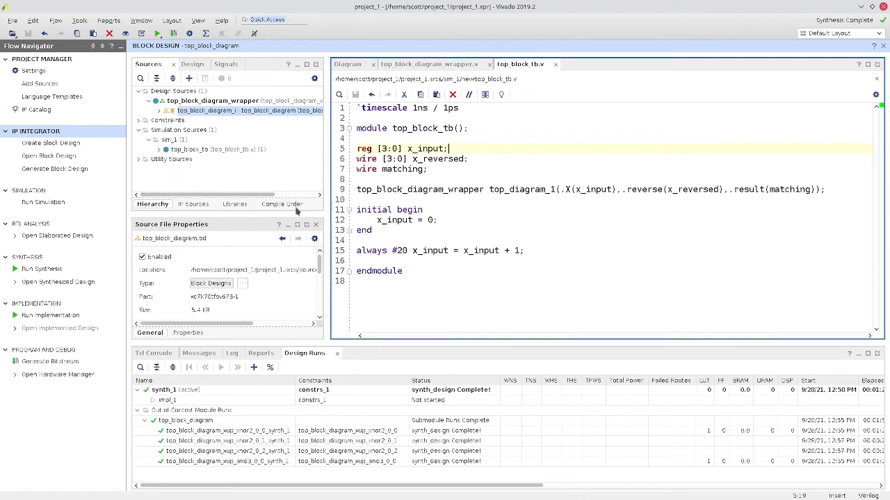
pyautogui.click(159, 150)
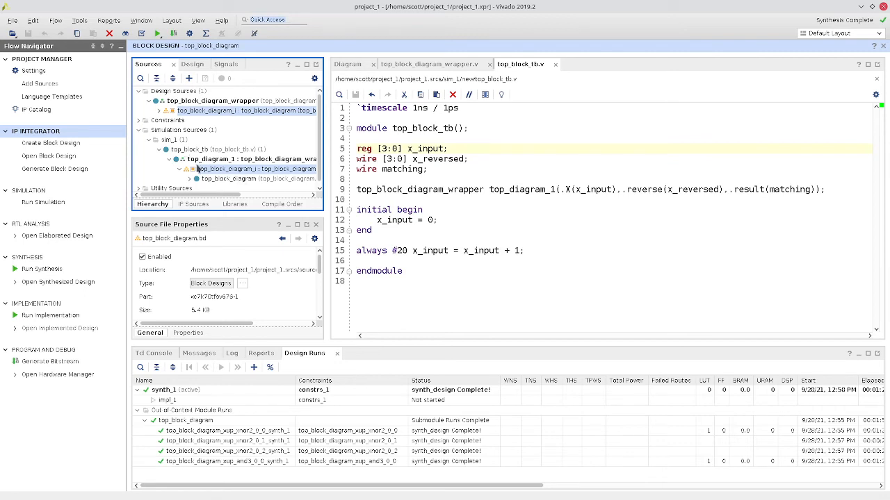
# Run the behavioral simulation and fit the full waveform in view.
pyautogui.click(40, 206)
pyautogui.click(66, 212)
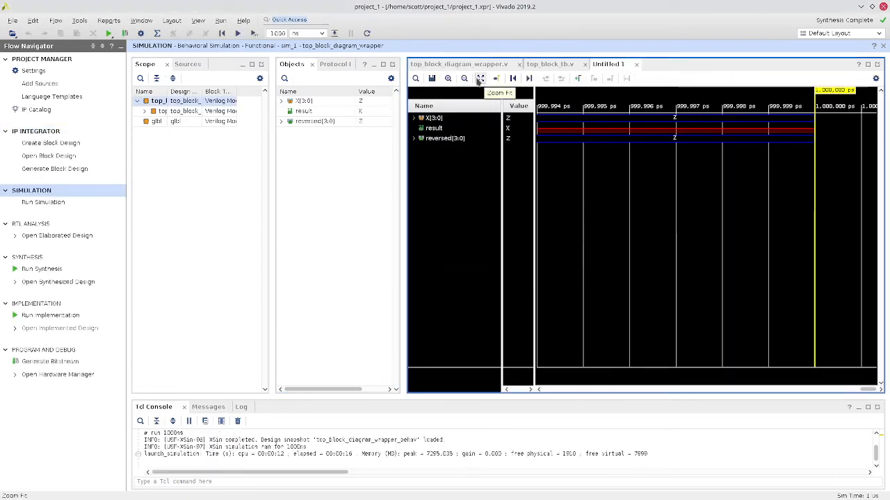
pyautogui.click(478, 80)
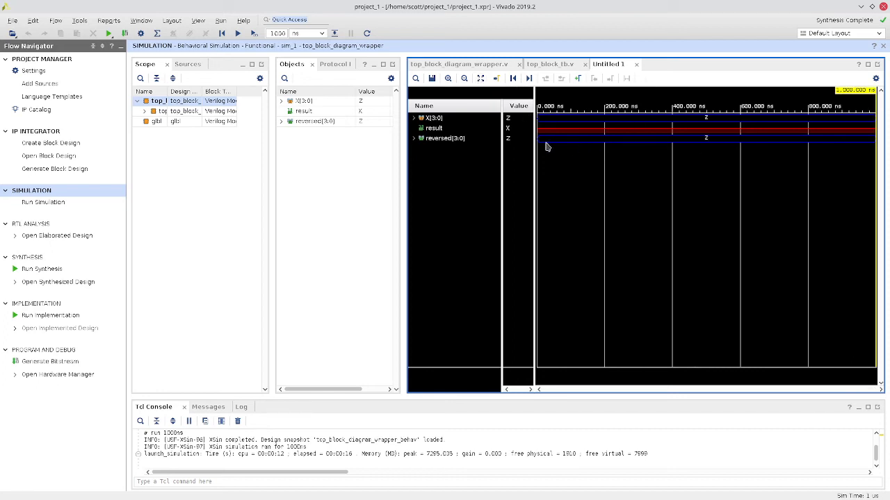
# Examine the waveforms of X[3:0], result and reversed[3:0], including the individual bits of both buses.
pyautogui.click(413, 118)
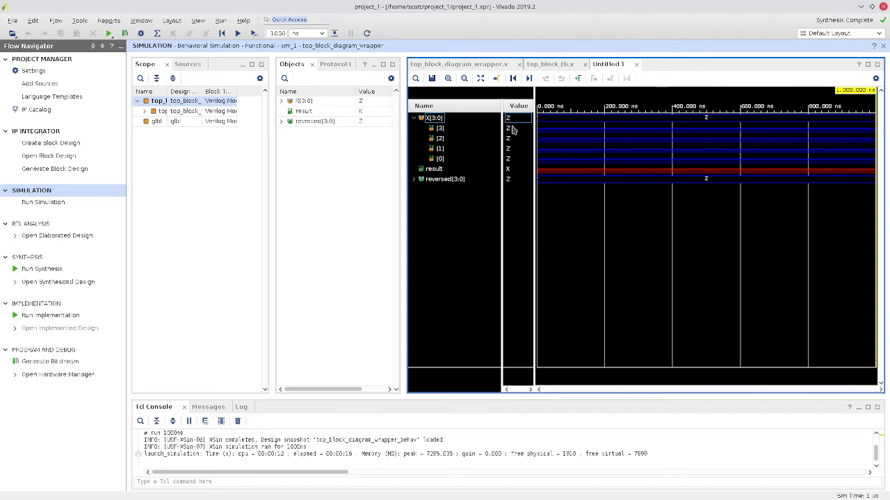
pyautogui.click(412, 119)
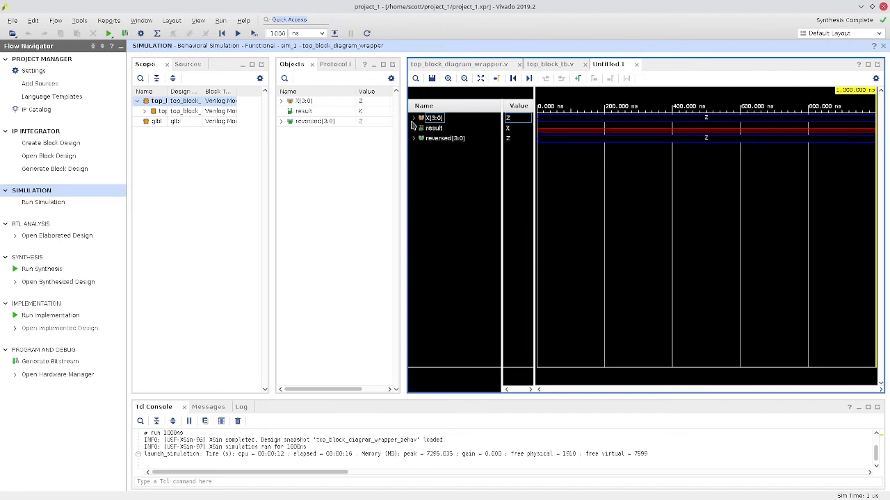
pyautogui.click(425, 128)
pyautogui.click(415, 139)
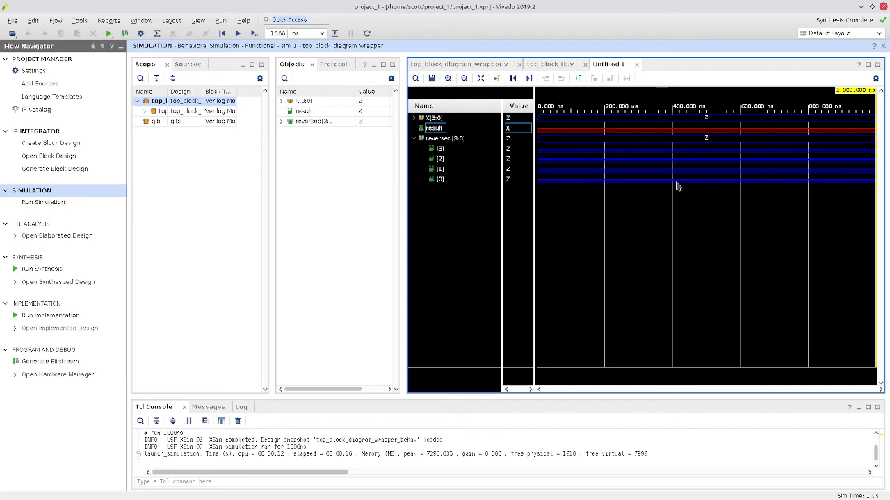
pyautogui.click(414, 139)
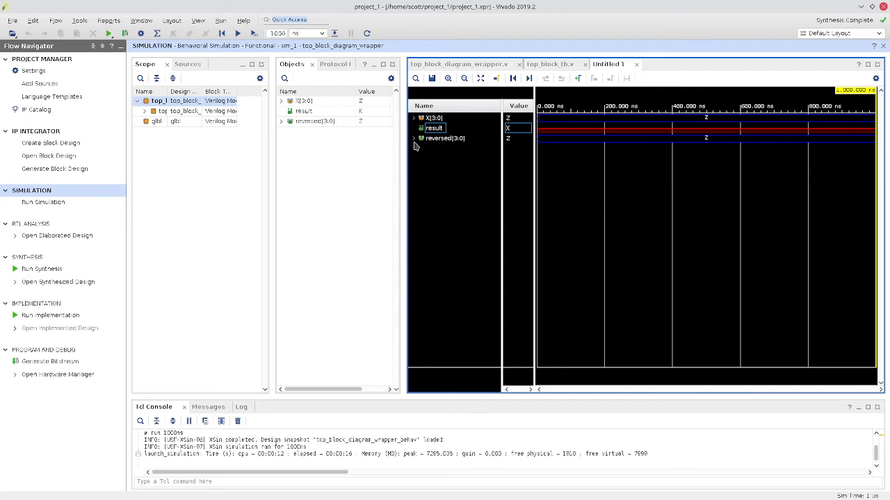
# Close the simulation and set top_block_tb as the top module of the simulation sources.
pyautogui.click(883, 45)
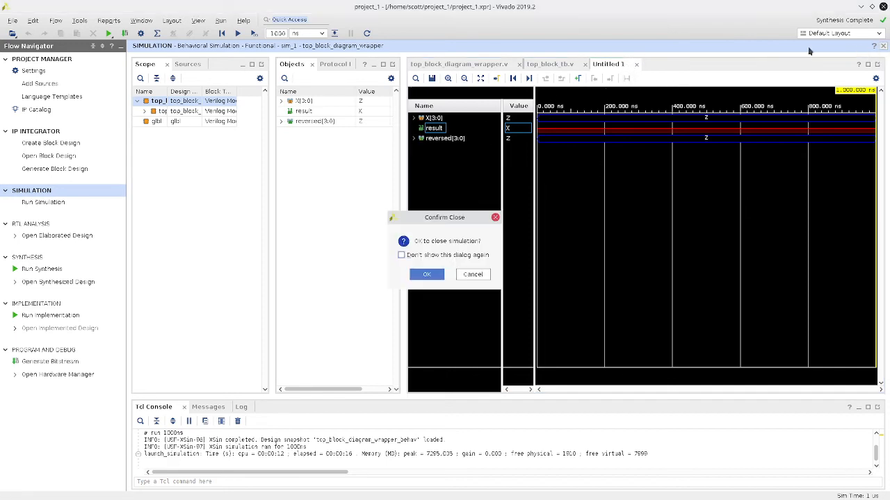
pyautogui.click(426, 273)
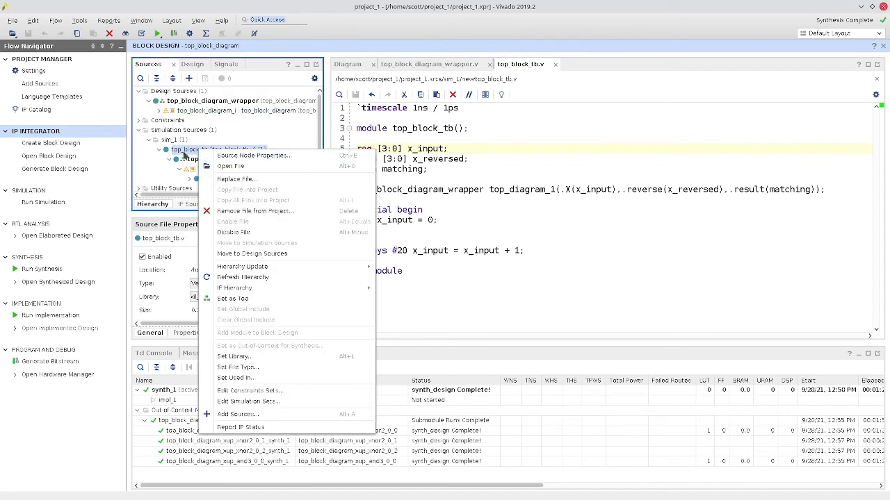
pyautogui.click(239, 297)
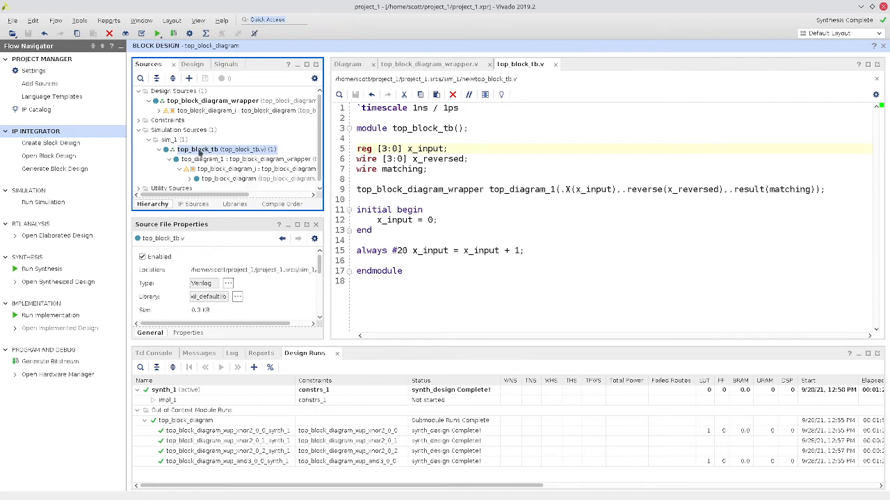
# Try to run the behavioral simulation with top_block_tb as top and dismiss the message dialogs.
pyautogui.click(44, 202)
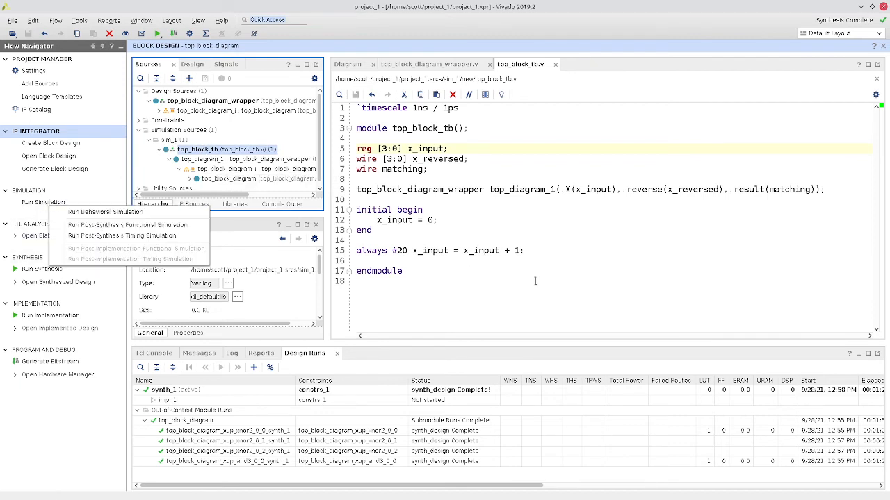
pyautogui.click(93, 212)
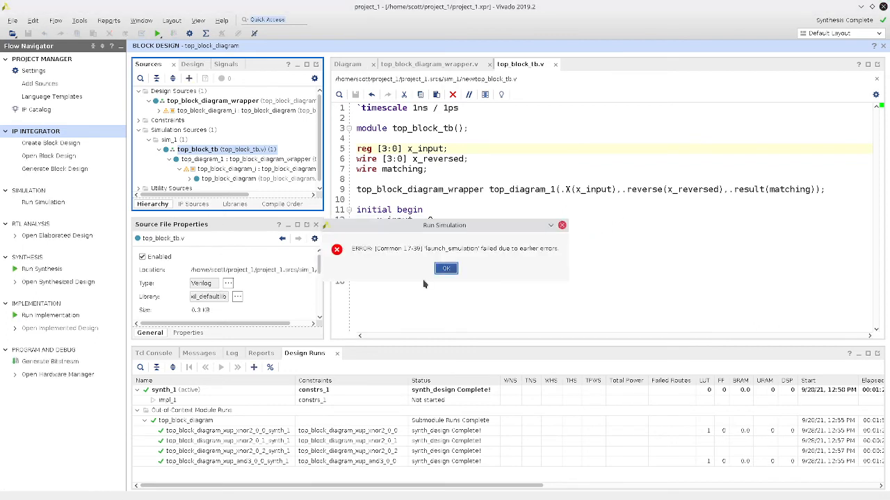
pyautogui.click(452, 269)
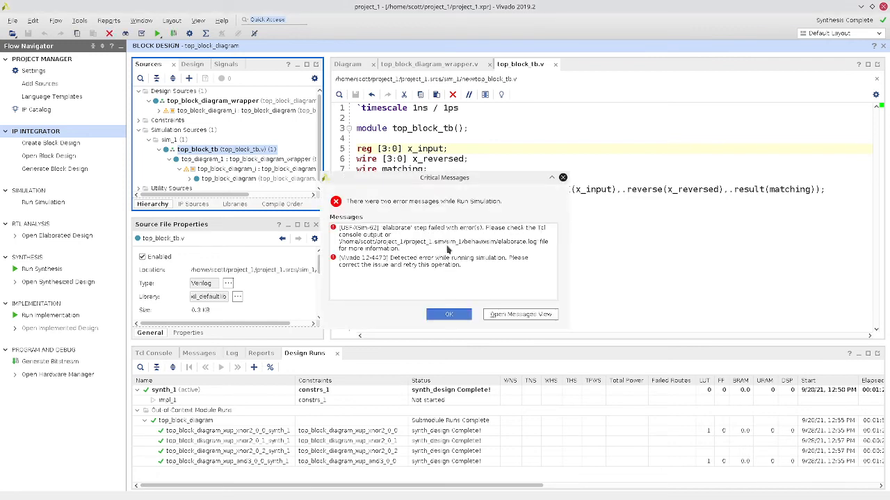
pyautogui.click(450, 315)
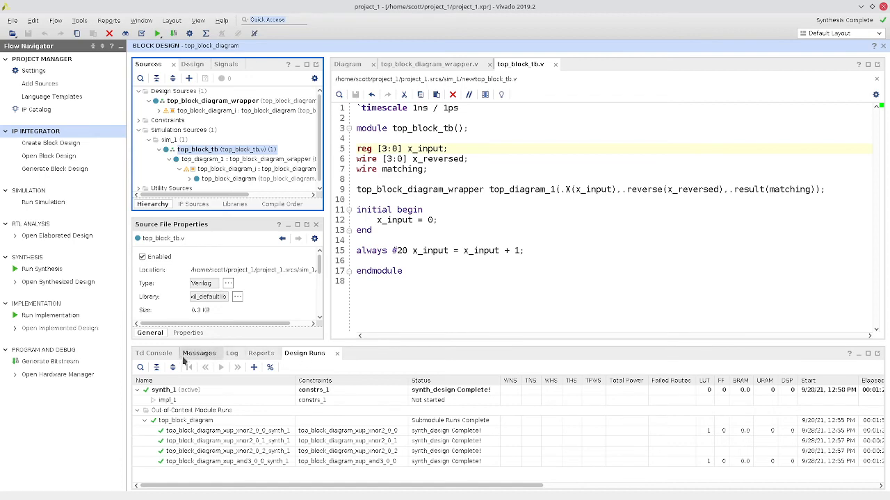
# Examine the simulation launch errors in the Tcl console output.
pyautogui.click(152, 354)
pyautogui.click(168, 445)
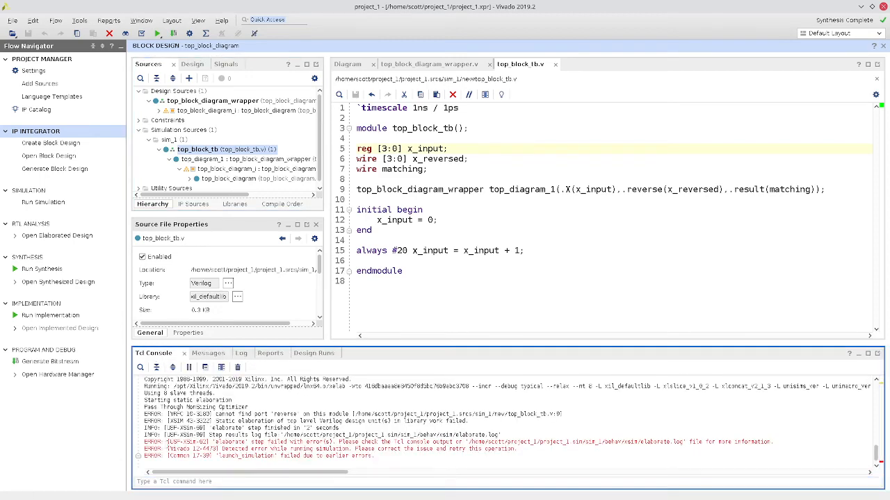
pyautogui.click(339, 449)
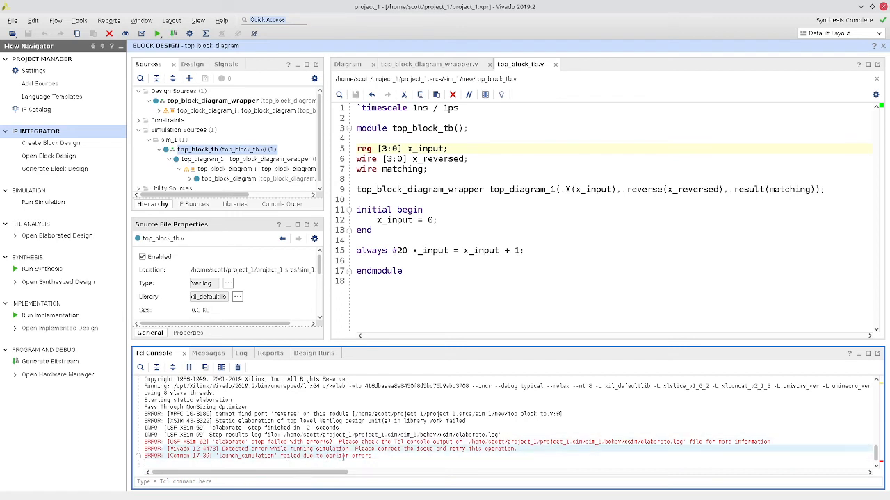
pyautogui.click(355, 456)
pyautogui.moveTo(352, 450); pyautogui.dragTo(130, 446)
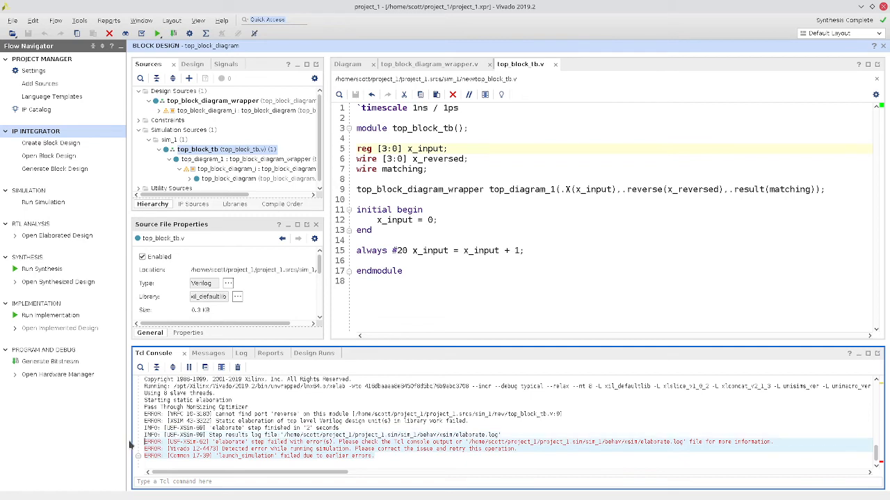
# Examine the elaboration errors in the Tcl console and check the instance's reverse port against the block diagram and wrapper code.
pyautogui.click(151, 427)
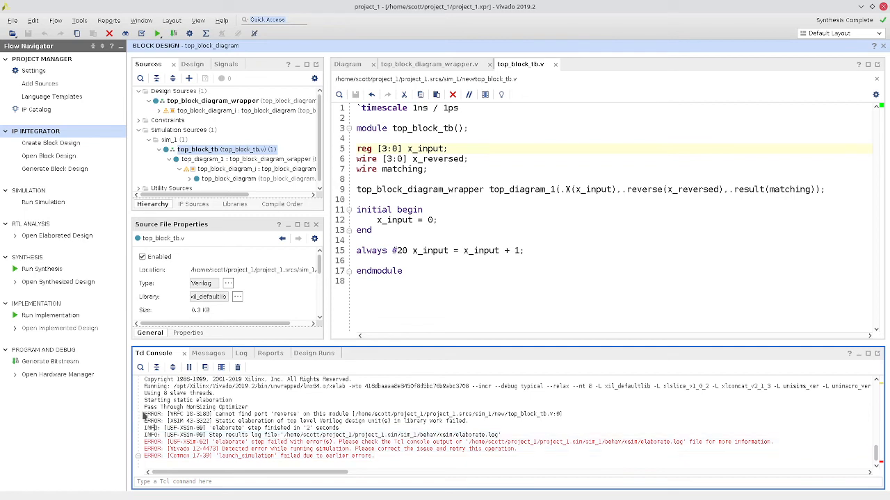
pyautogui.moveTo(144, 412); pyautogui.dragTo(139, 426)
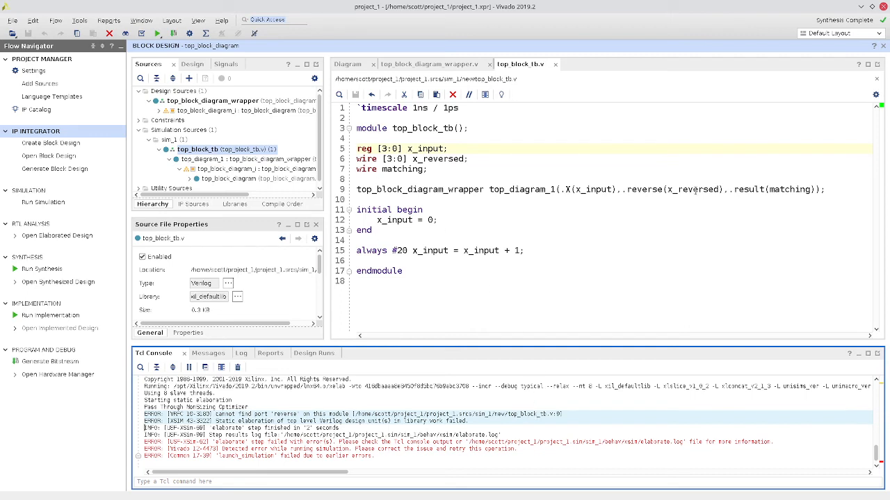
pyautogui.doubleClick(643, 189)
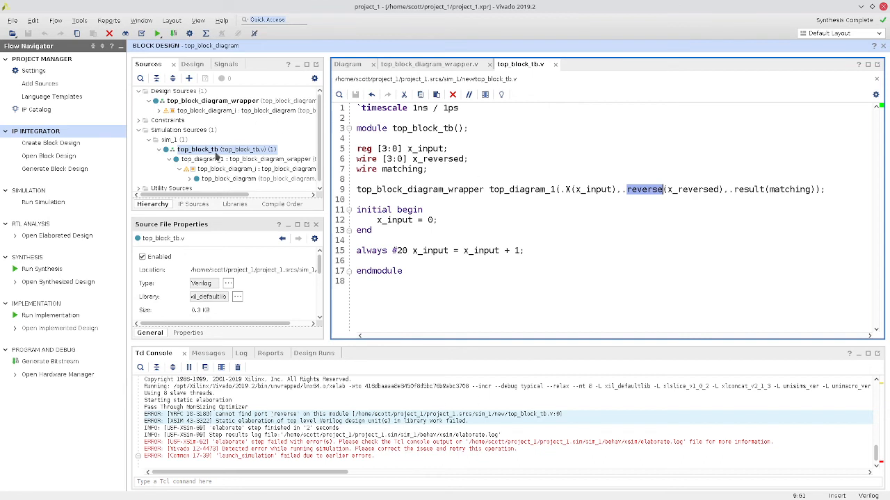
pyautogui.click(345, 66)
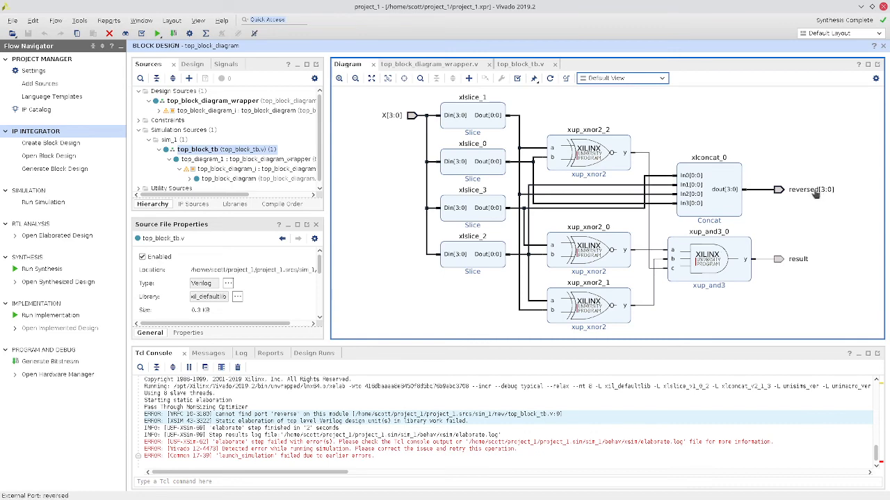
pyautogui.click(474, 67)
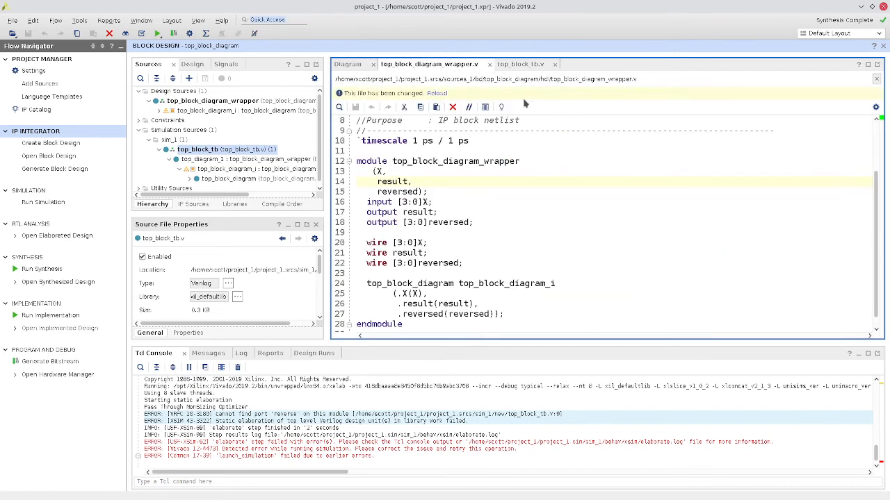
# In top_block_tb.v, rename the port reverse to reversed in the top_diagram_1 instantiation and save the file.
pyautogui.click(521, 65)
pyautogui.click(658, 189)
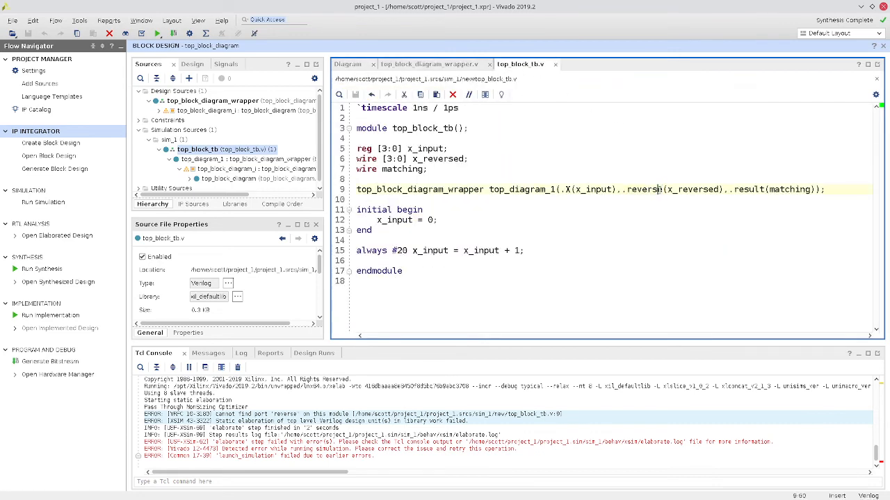
pyautogui.moveTo(658, 189); pyautogui.dragTo(724, 189)
pyautogui.press('Left')
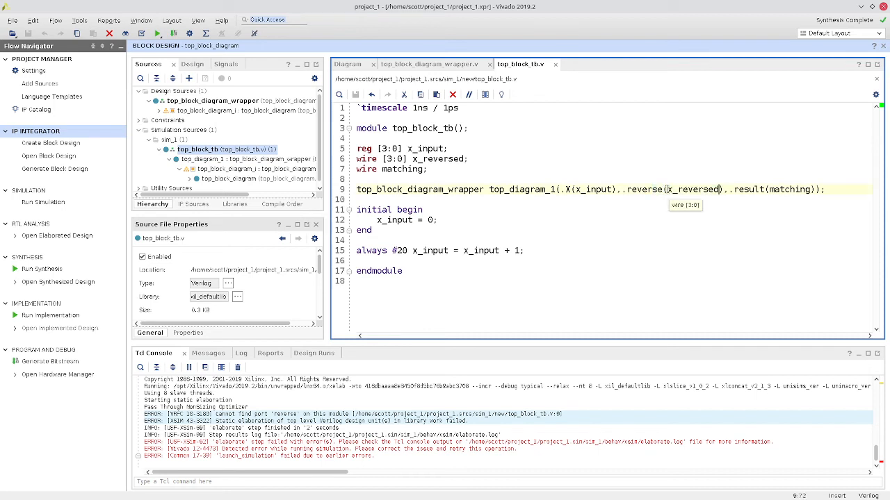
pyautogui.write('d')
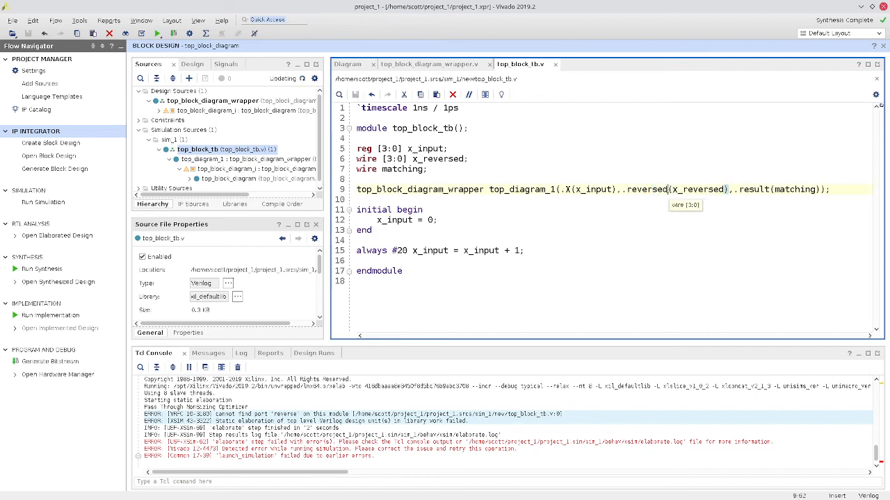
# Run the behavioral simulation and zoom the waveform in on the first 140 ns.
pyautogui.click(43, 203)
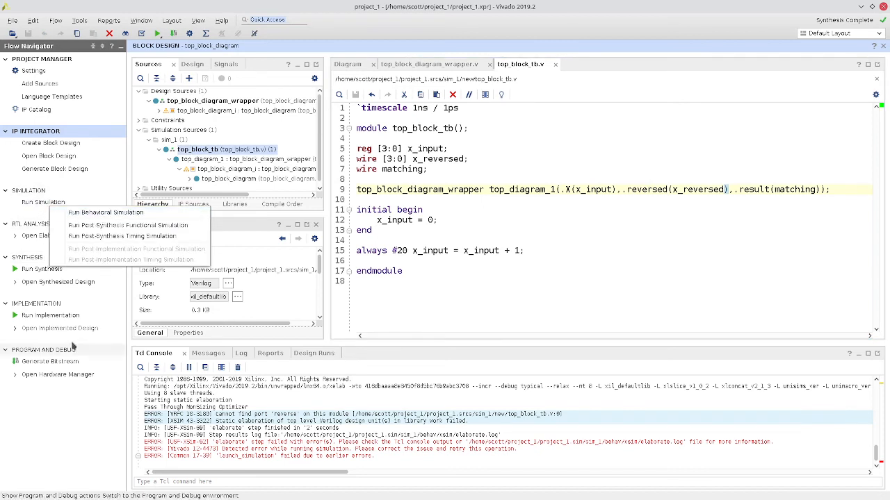
pyautogui.click(70, 214)
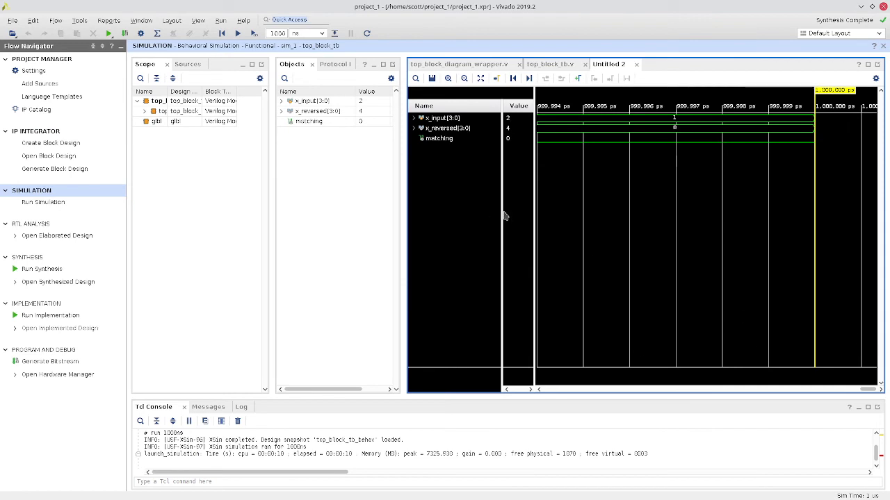
pyautogui.click(480, 77)
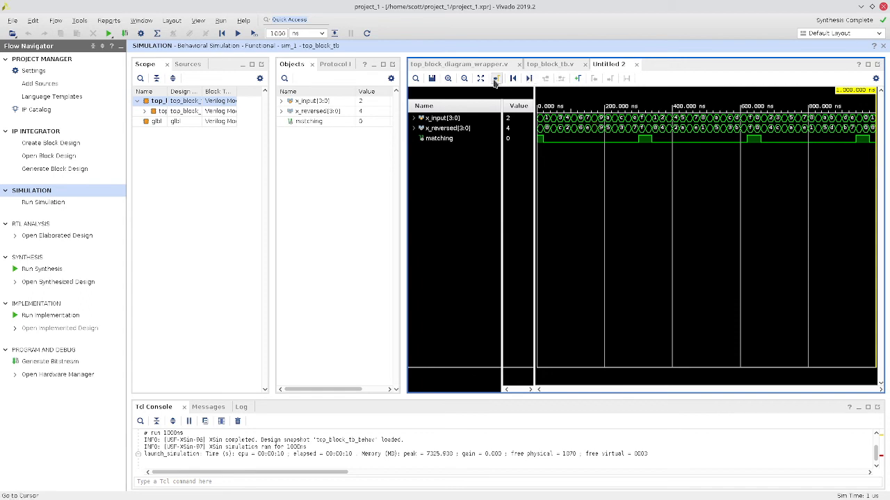
pyautogui.click(447, 78)
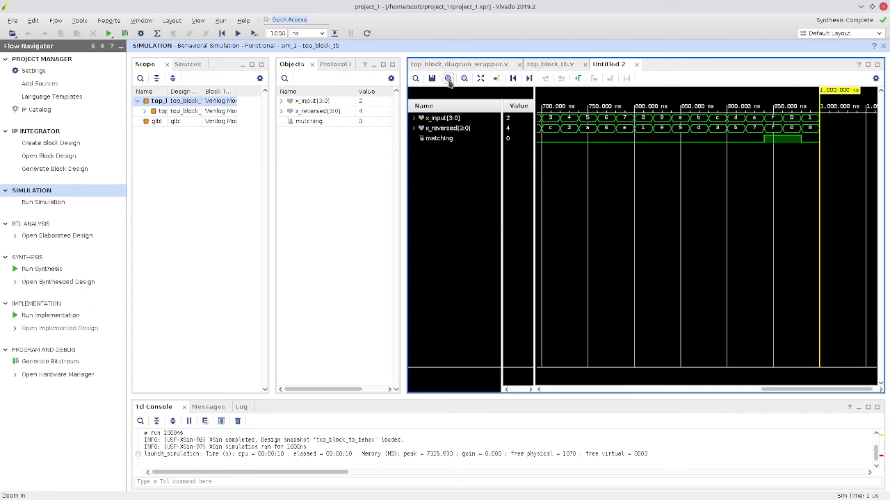
pyautogui.click(448, 80)
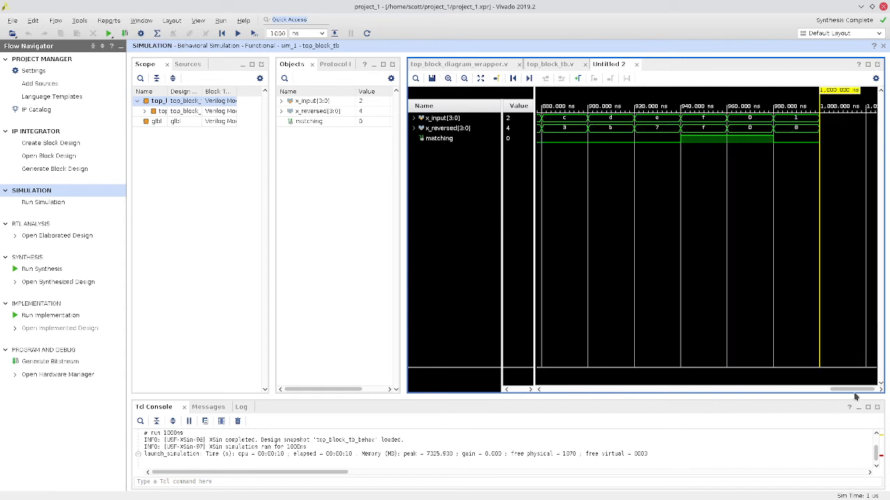
pyautogui.moveTo(855, 396); pyautogui.dragTo(507, 379)
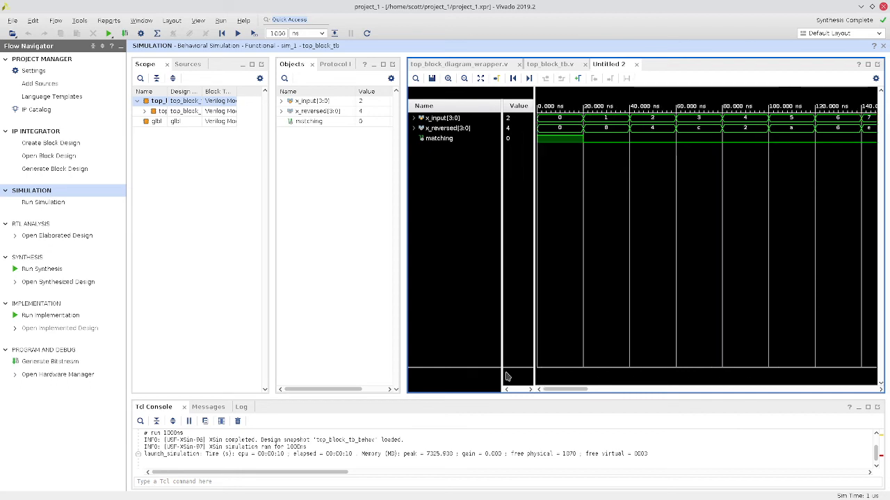
# Examine the individual bits of x_input[3:0] and x_reversed[3:0] together with matching at several times in the waveform.
pyautogui.click(413, 119)
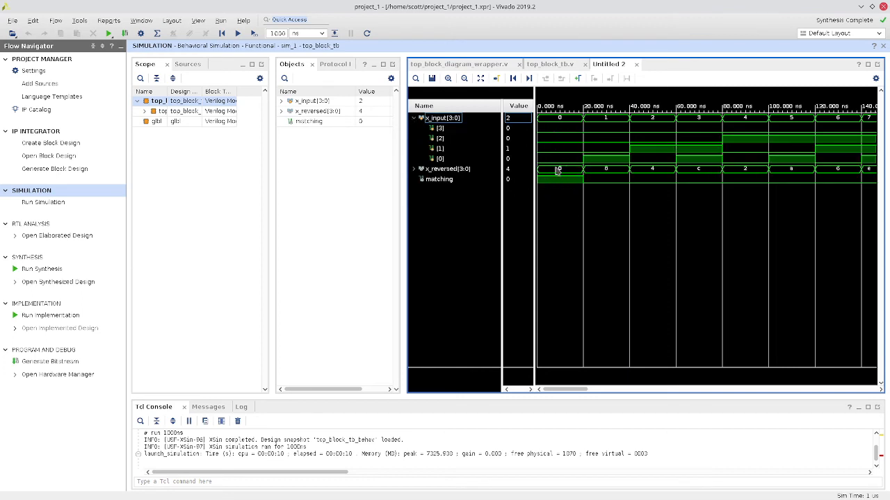
pyautogui.click(414, 169)
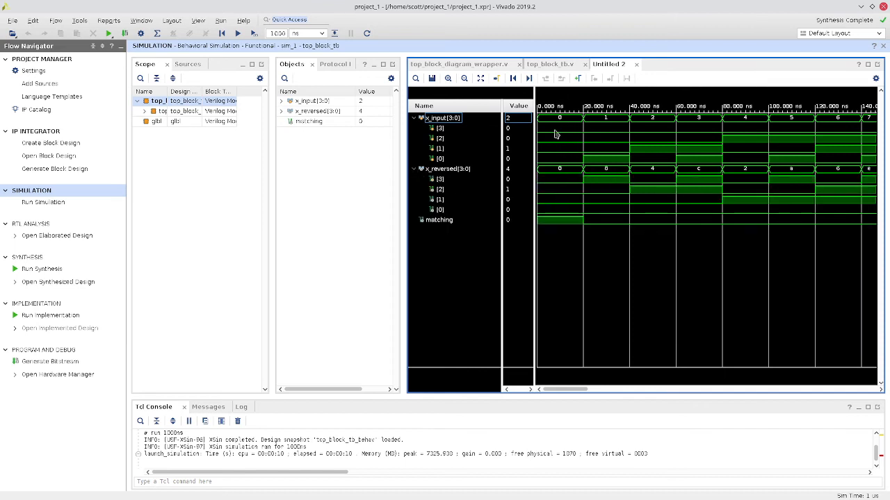
pyautogui.click(558, 199)
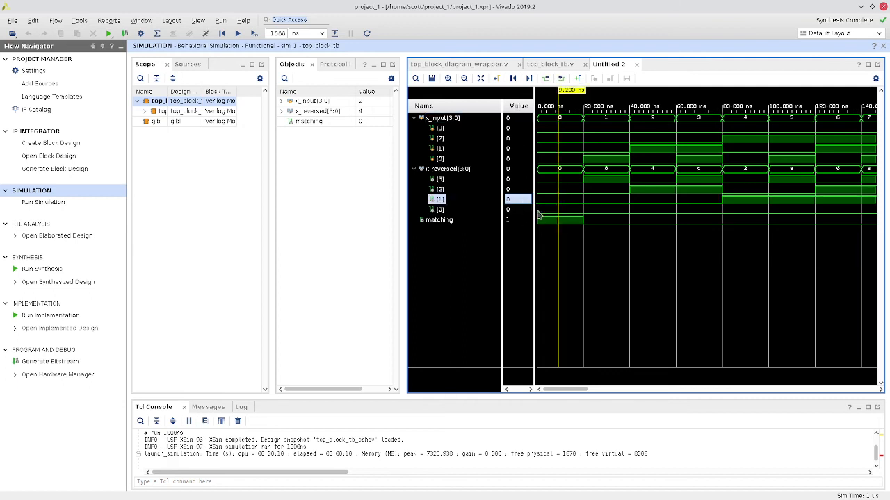
pyautogui.click(612, 201)
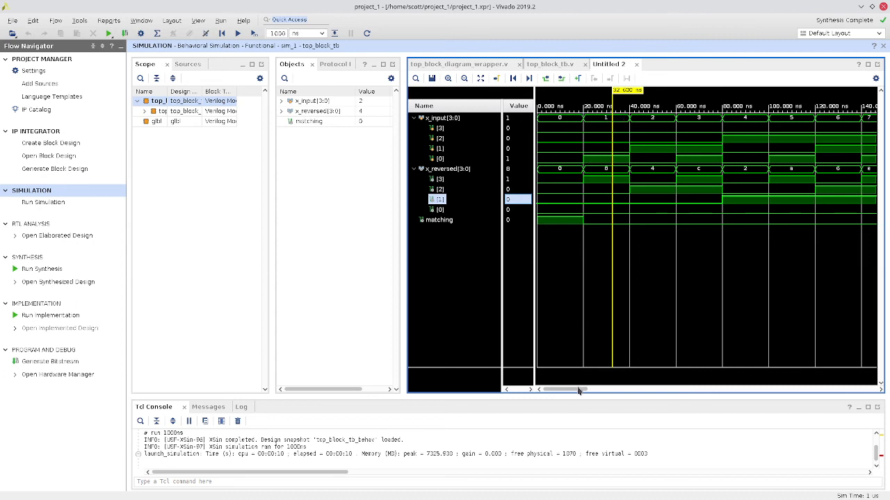
pyautogui.moveTo(572, 391); pyautogui.dragTo(632, 390)
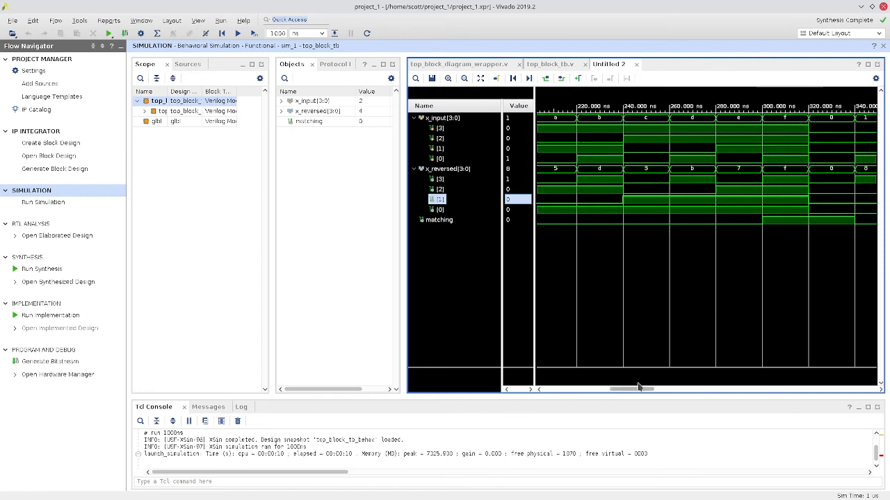
pyautogui.click(785, 194)
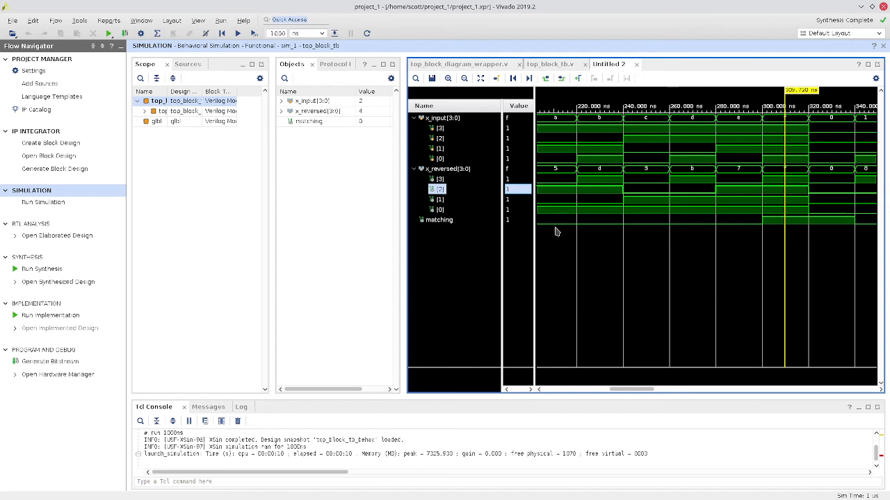
pyautogui.moveTo(633, 390); pyautogui.dragTo(539, 390)
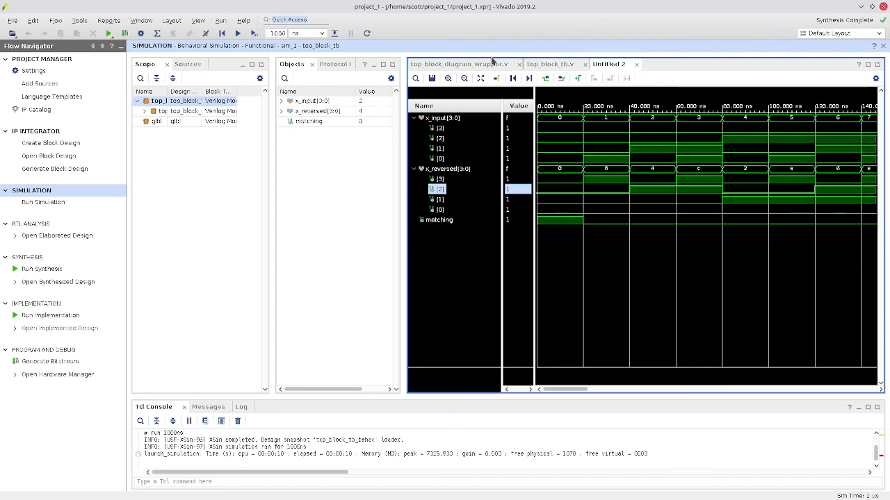
# Review the wrapper source and the testbench code, including the x_input declaration, the initial block and the always statement.
pyautogui.click(540, 65)
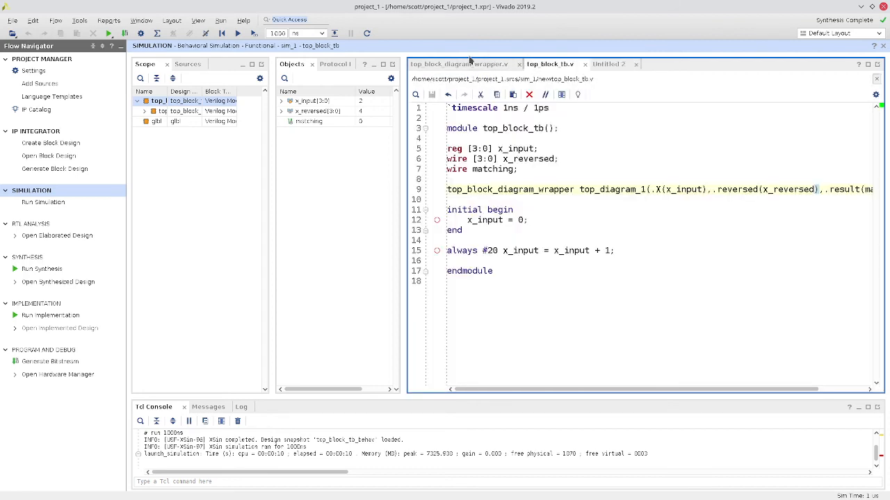
pyautogui.click(467, 64)
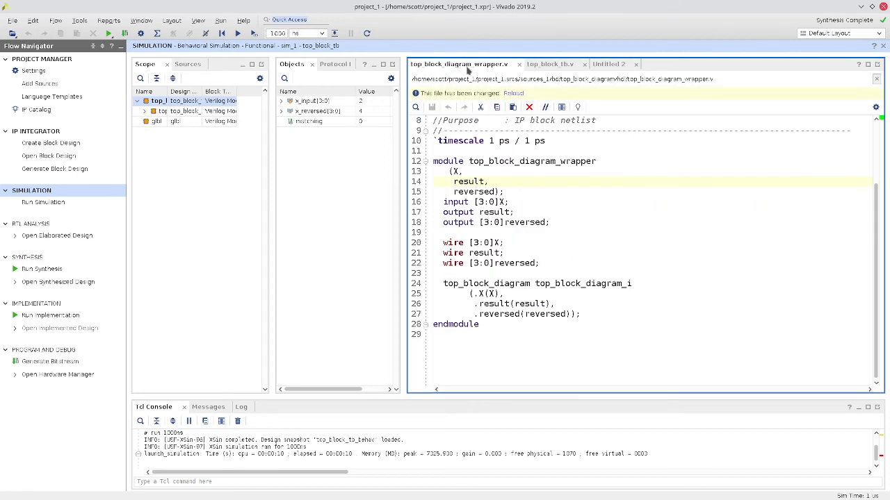
pyautogui.click(546, 65)
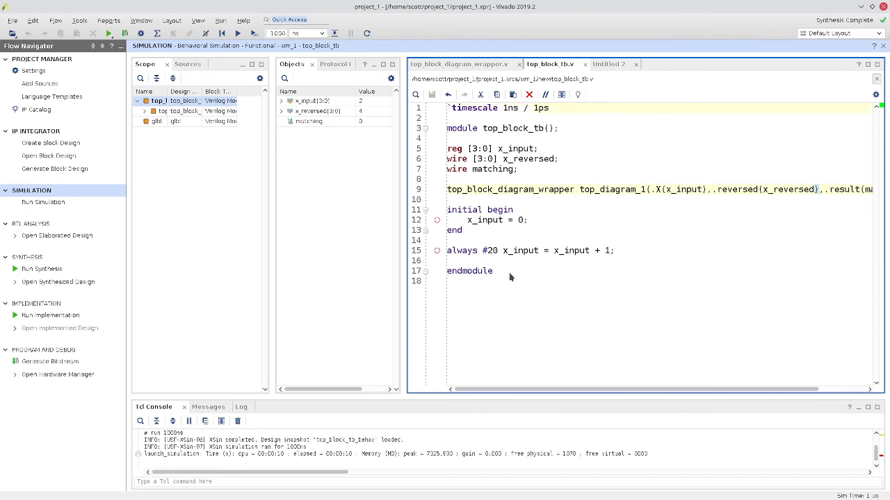
pyautogui.moveTo(509, 276); pyautogui.dragTo(445, 102)
pyautogui.click(554, 192)
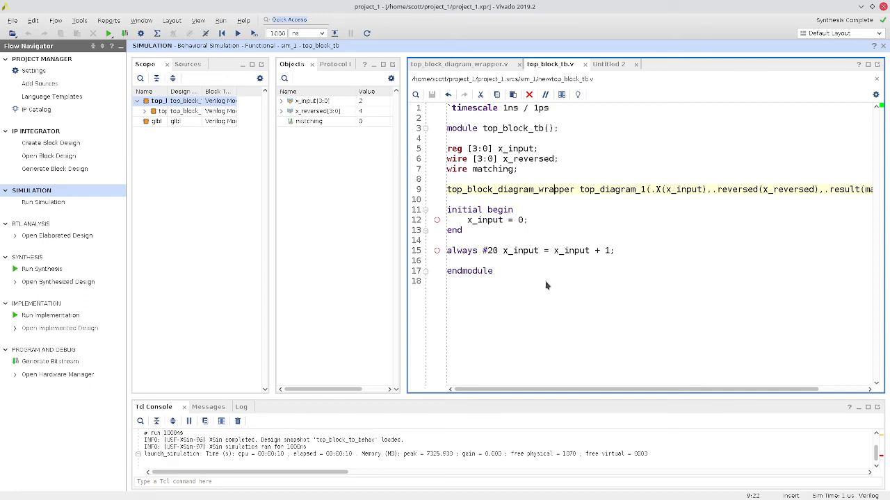
pyautogui.moveTo(467, 223); pyautogui.dragTo(513, 230)
pyautogui.click(471, 231)
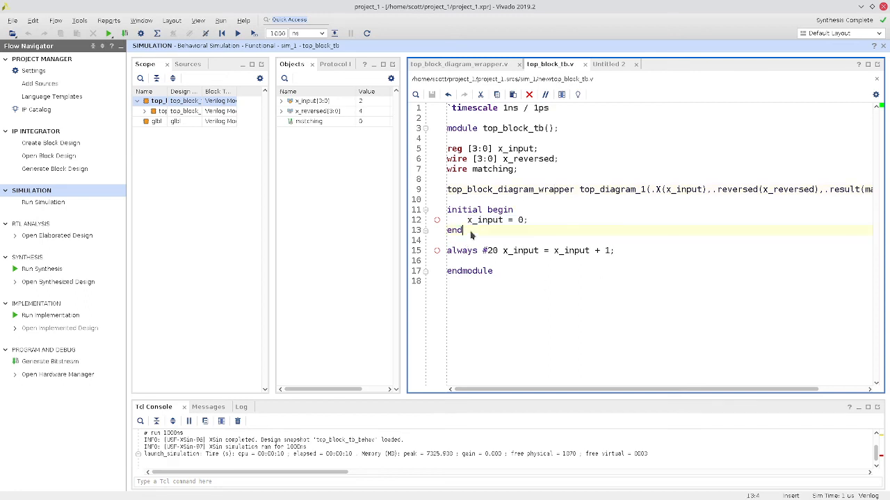
pyautogui.moveTo(449, 230); pyautogui.dragTo(440, 206)
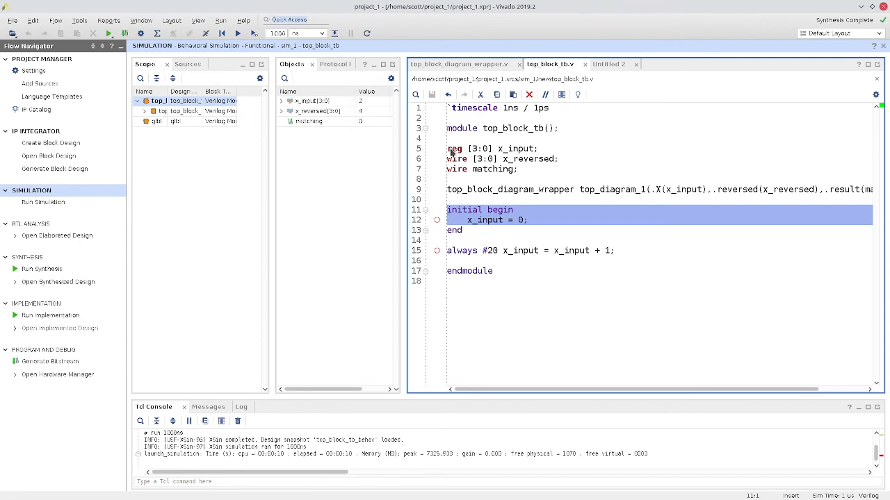
pyautogui.moveTo(449, 151); pyautogui.dragTo(538, 154)
pyautogui.click(520, 231)
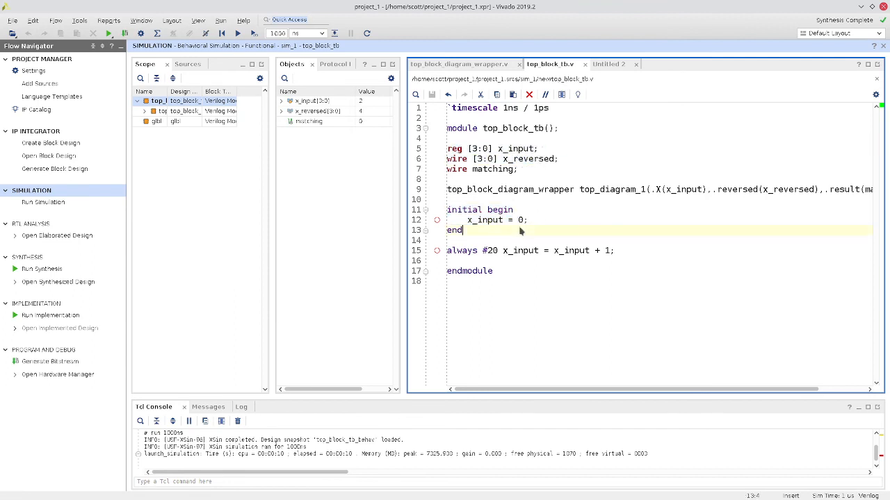
pyautogui.moveTo(469, 263); pyautogui.dragTo(594, 250)
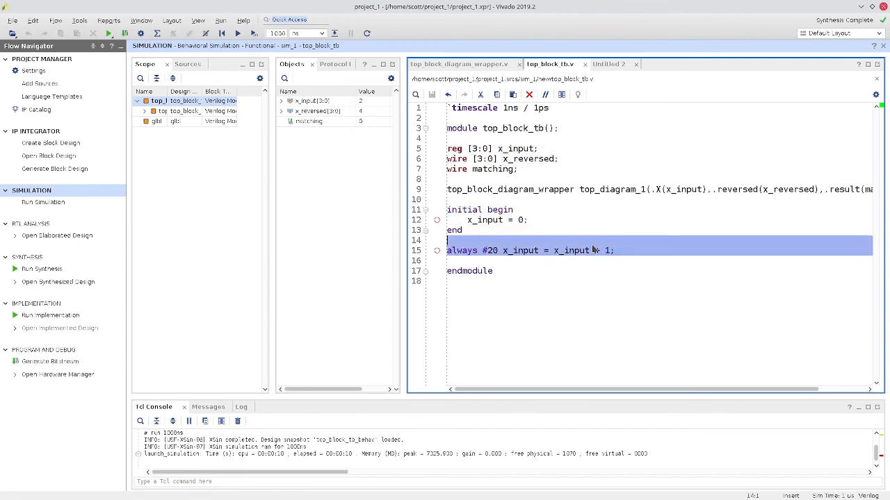
pyautogui.click(479, 250)
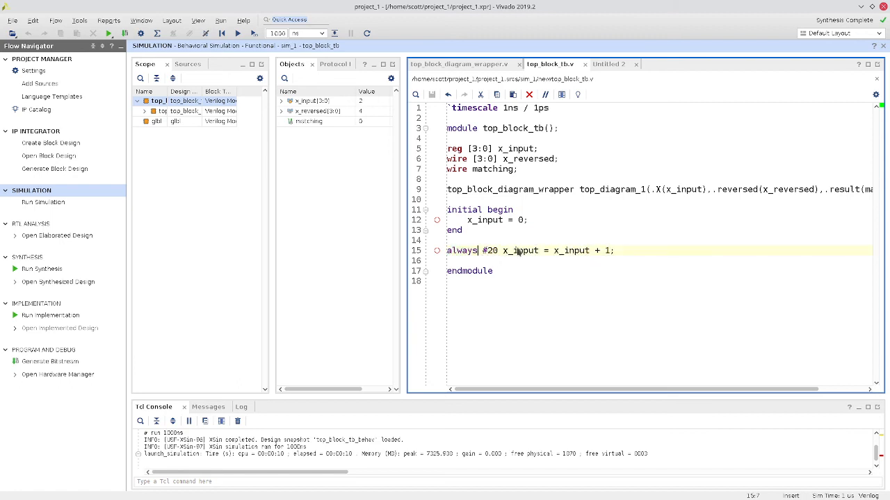
pyautogui.moveTo(463, 231); pyautogui.dragTo(449, 212)
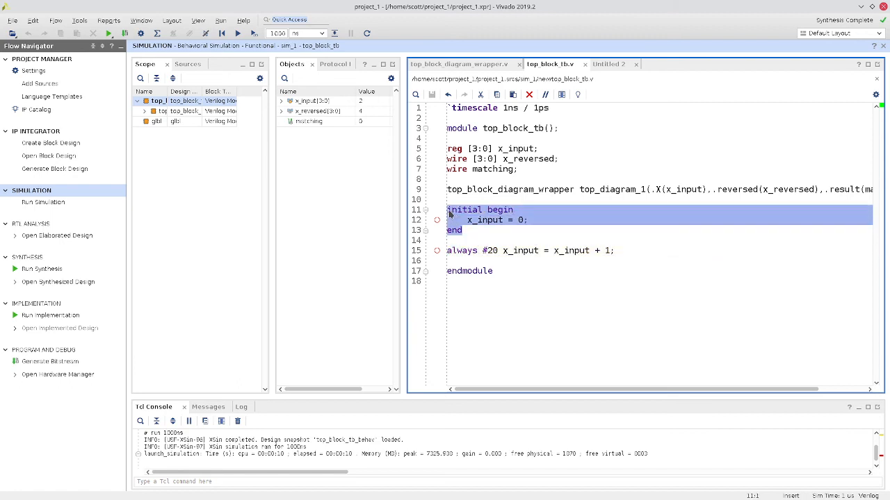
# Start a second initial begin block directly above the always statement in top_block_tb.v.
pyautogui.click(473, 244)
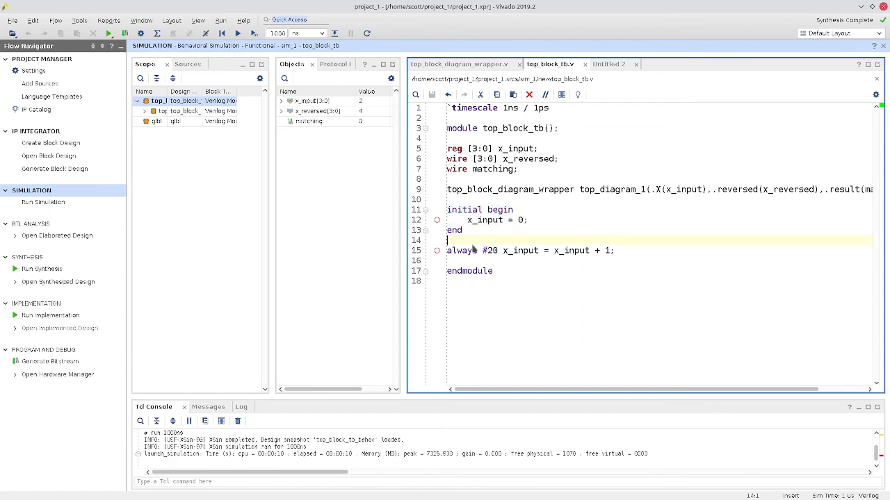
pyautogui.press('Return')
pyautogui.write('initia')
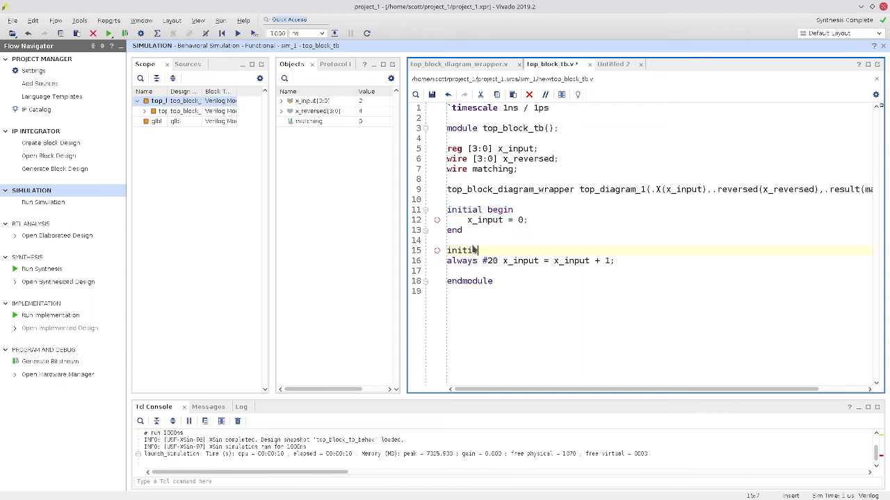
pyautogui.write('l bein')
pyautogui.write('g')
pyautogui.press('BackSpace')
pyautogui.press('BackSpace')
pyautogui.press('BackSpace')
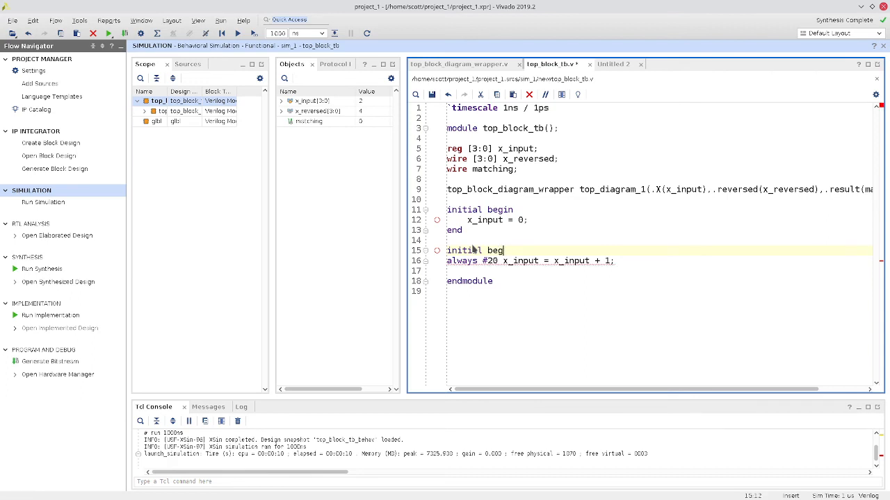
pyautogui.write('gin')
pyautogui.press('Return')
# Turn the always statement into the indented line #20 x_input = x_input + 1; and close the block with end.
pyautogui.press('Delete')
pyautogui.press('Delete')
pyautogui.press('Delete')
pyautogui.press('Delete')
pyautogui.press('Delete')
pyautogui.press('Delete')
pyautogui.press('Delete')
pyautogui.press('Delete')
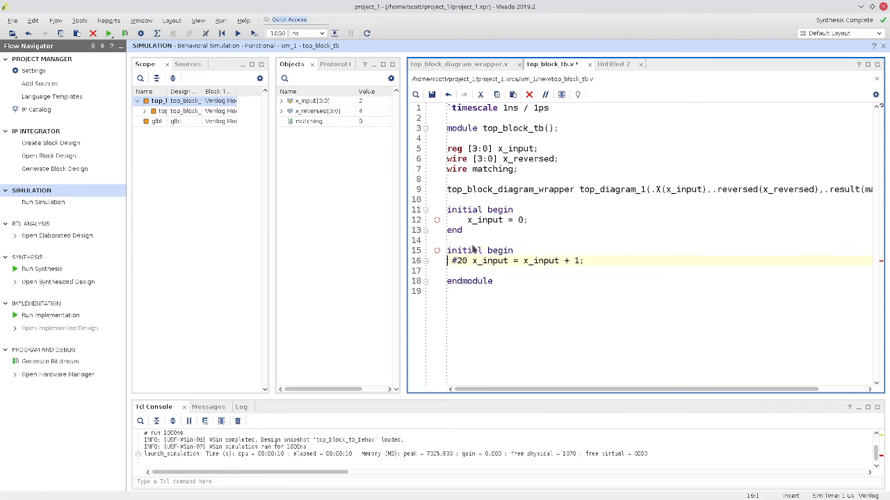
pyautogui.press('Tab')
pyautogui.press('Right')
pyautogui.press('Right')
pyautogui.press('Right')
pyautogui.press('Right')
pyautogui.press('Right')
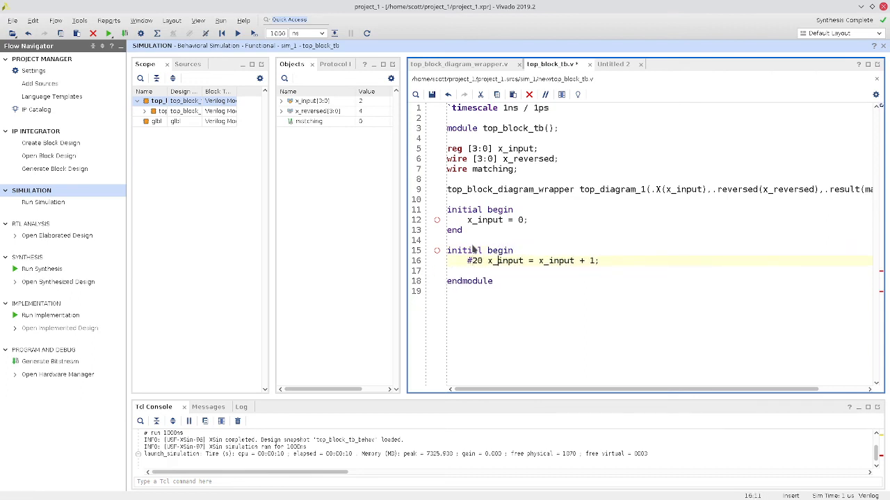
pyautogui.press('Down')
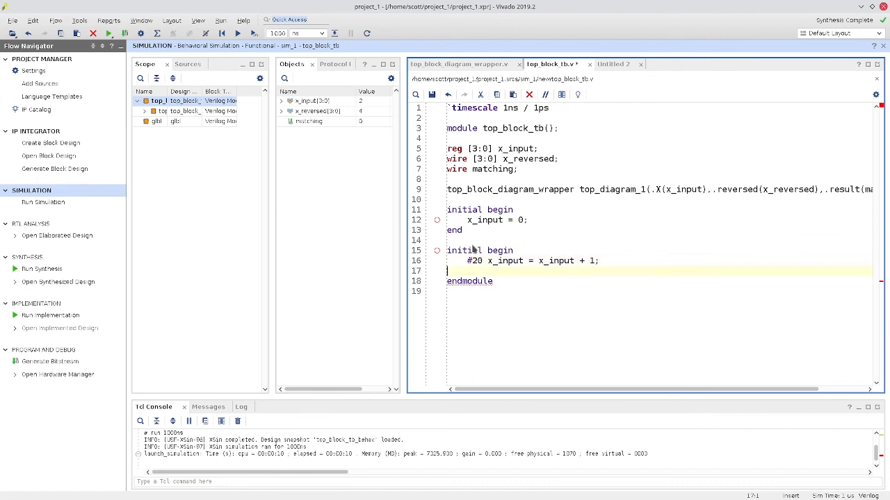
pyautogui.write('emnd')
pyautogui.press('Return')
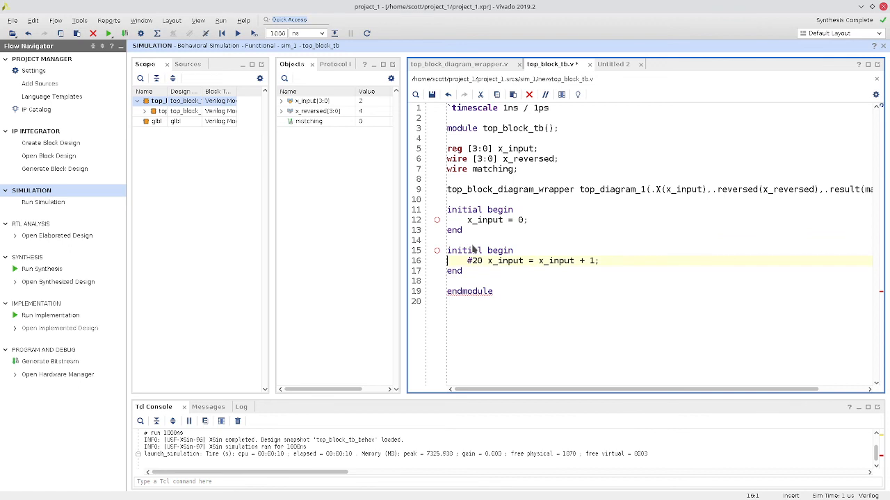
# Duplicate the #20 x_input = x_input + 1; line until the second initial block holds five copies.
pyautogui.hotkey('shift', 'Down')
pyautogui.write('#20 x_input = x_input + 1;')
pyautogui.hotkey('ctrl', 'v')
pyautogui.hotkey('ctrl', 'v')
pyautogui.hotkey('ctrl', 'v')
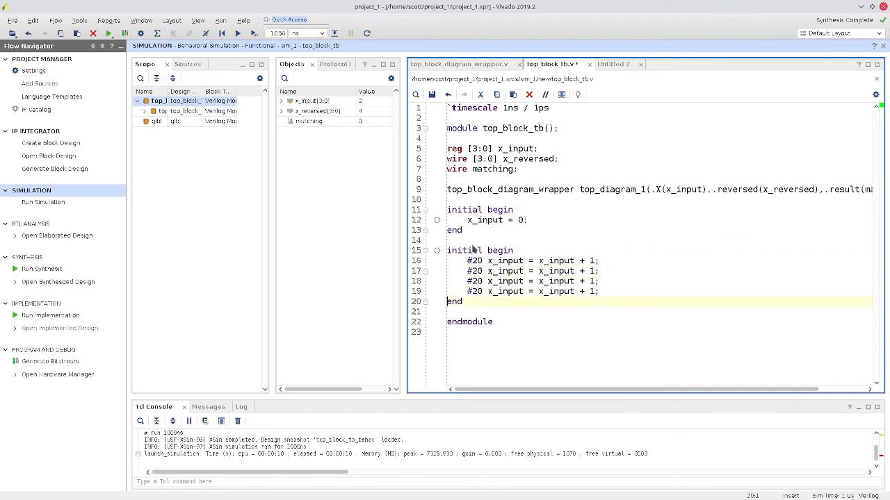
pyautogui.write('#20 x_input = x_input + 1;')
# Change the last assignment in the second initial block to x_input = 15;.
pyautogui.press('Left')
pyautogui.press('Left')
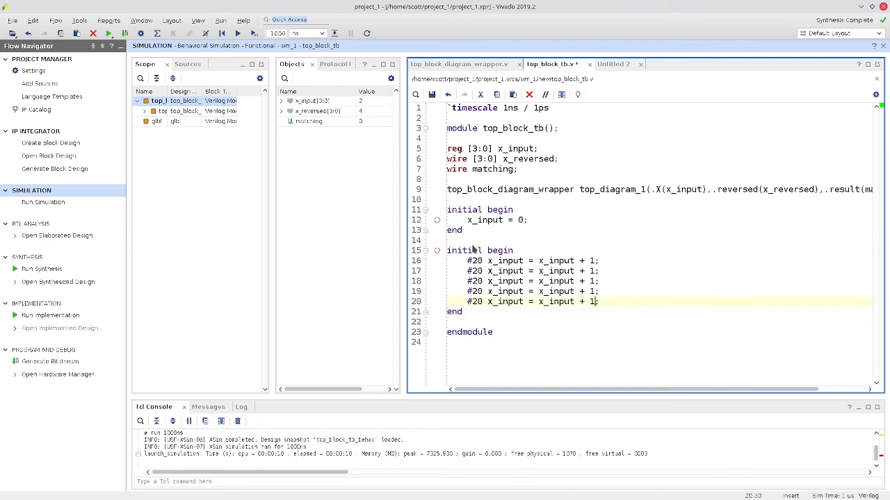
pyautogui.press('BackSpace')
pyautogui.press('BackSpace')
pyautogui.press('BackSpace')
pyautogui.press('BackSpace')
pyautogui.press('BackSpace')
pyautogui.press('BackSpace')
pyautogui.press('BackSpace')
pyautogui.press('BackSpace')
pyautogui.press('BackSpace')
pyautogui.write('15')
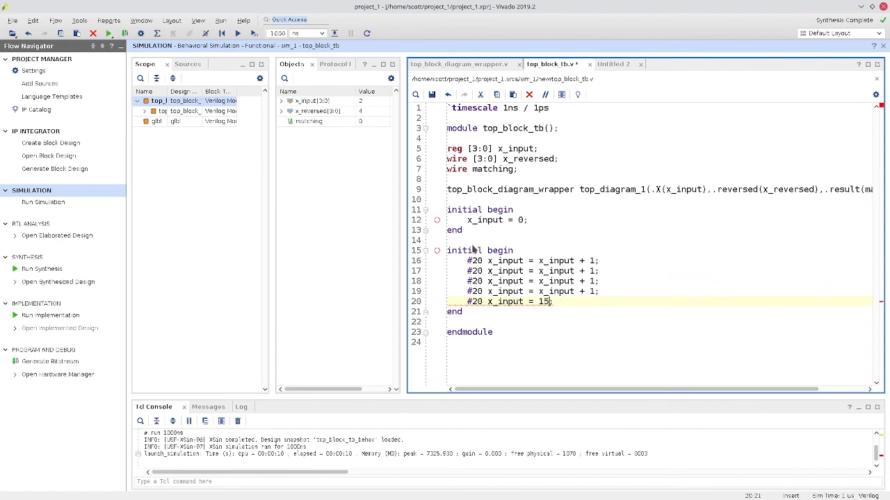
pyautogui.press('Down')
pyautogui.press('Down')
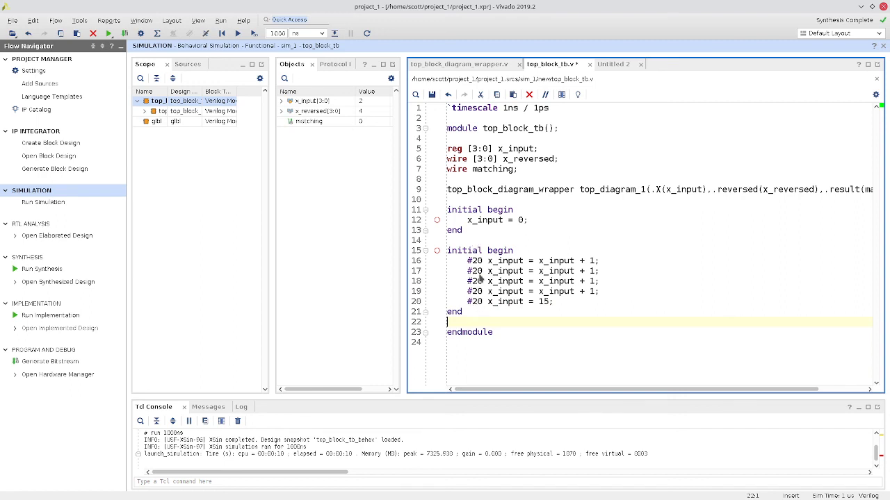
# Set the delay of the x_input = 15 assignment to #100 and save the testbench.
pyautogui.click(481, 273)
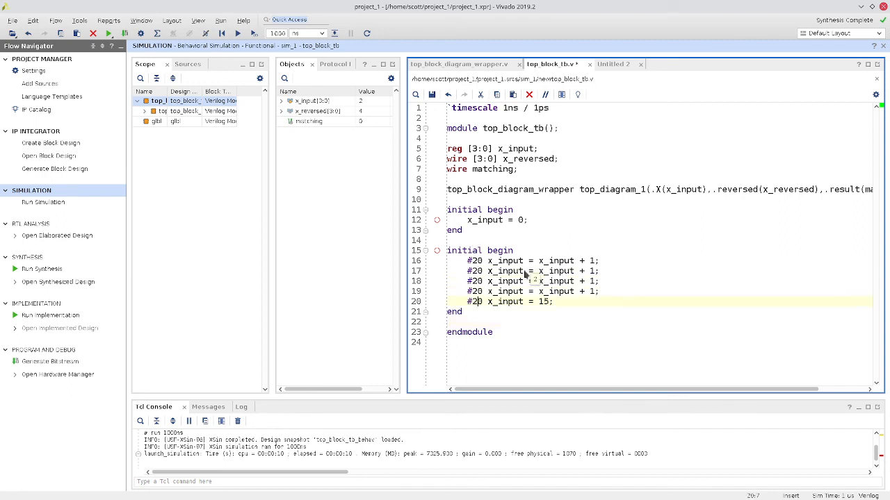
pyautogui.press('BackSpace')
pyautogui.write('10')
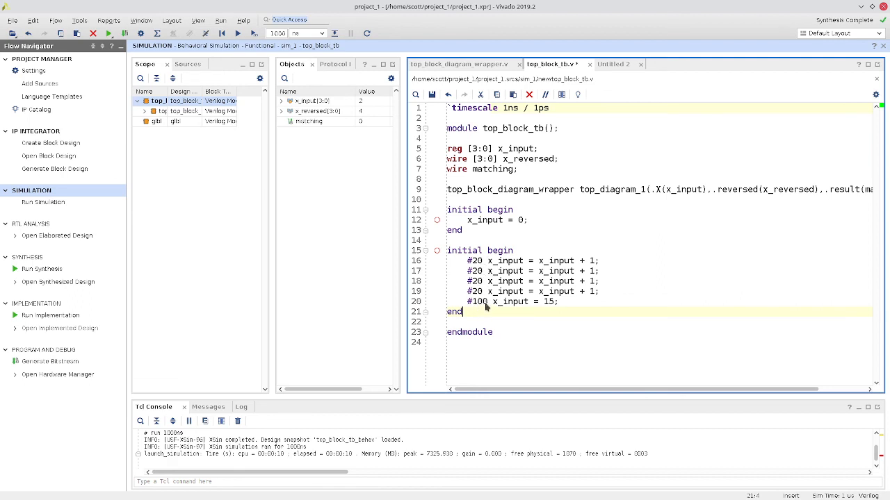
pyautogui.hotkey('ctrl', 's')
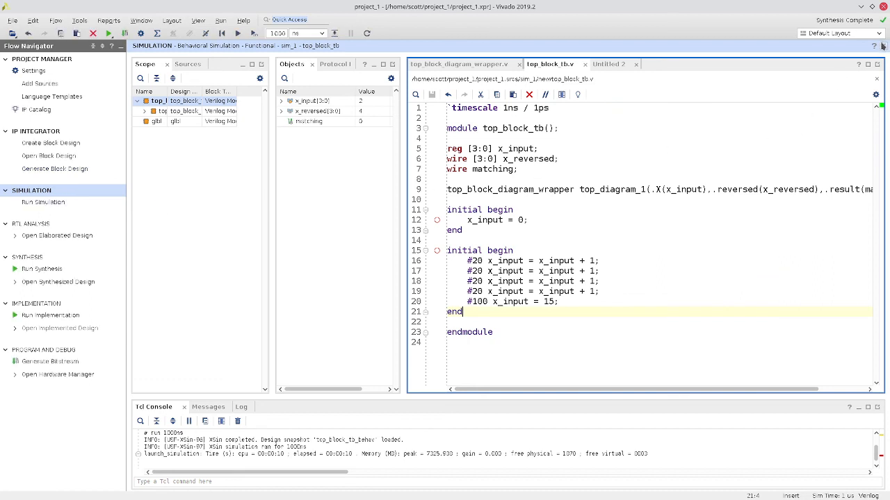
# Rerun the behavioral simulation and zoom the waveform in on the first 35 ns.
pyautogui.click(46, 204)
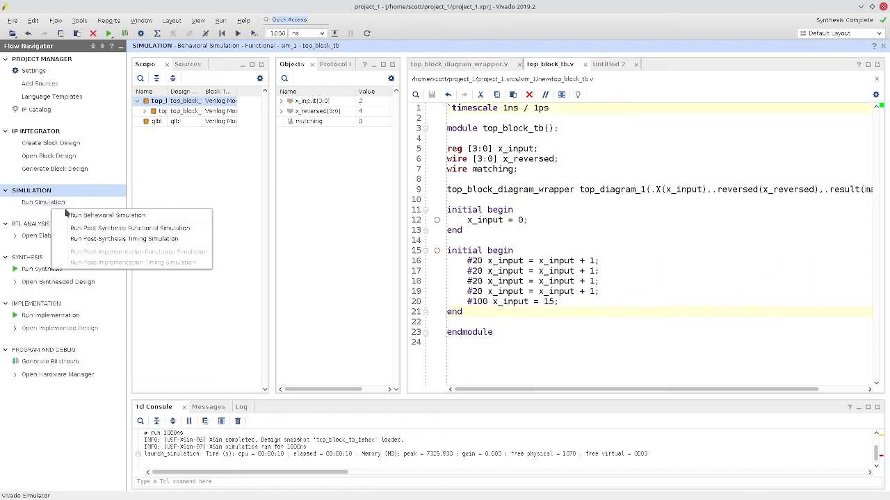
pyautogui.click(104, 215)
pyautogui.click(427, 266)
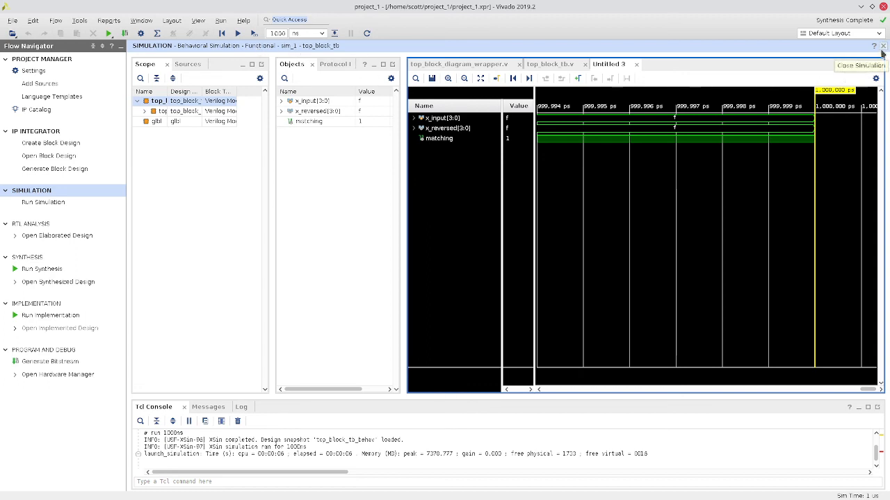
pyautogui.click(480, 78)
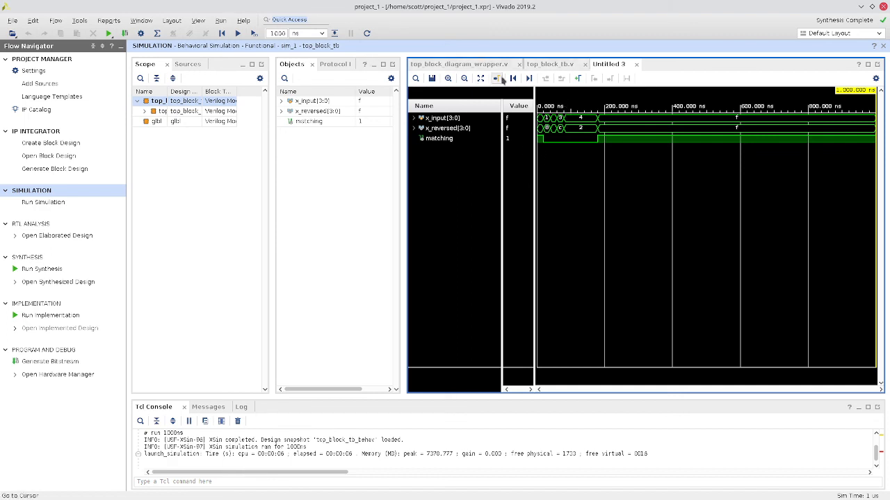
pyautogui.click(452, 80)
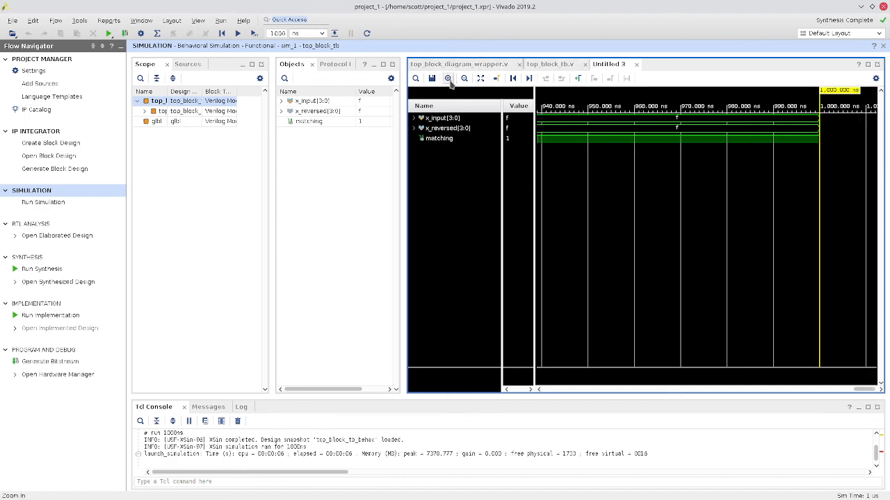
pyautogui.moveTo(870, 393); pyautogui.dragTo(482, 383)
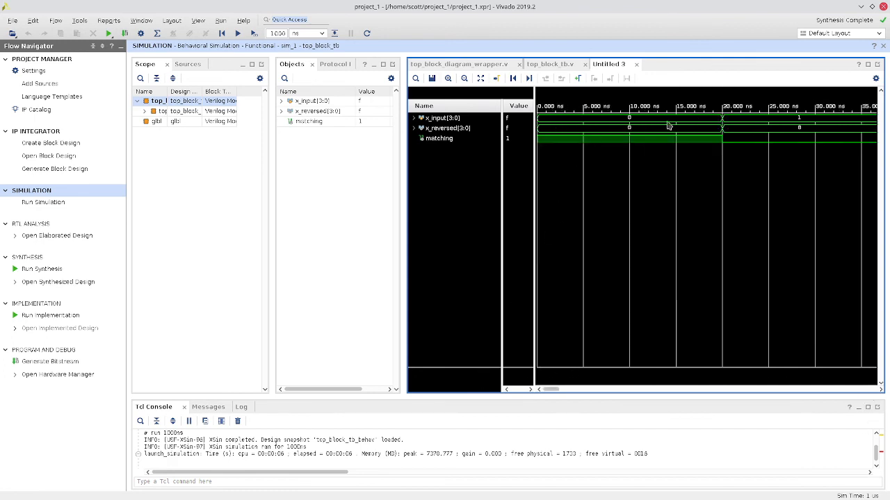
# Examine x_input, x_reversed and matching across the waveform from 20 ns past 180 ns, finishing with the full time range.
pyautogui.click(727, 128)
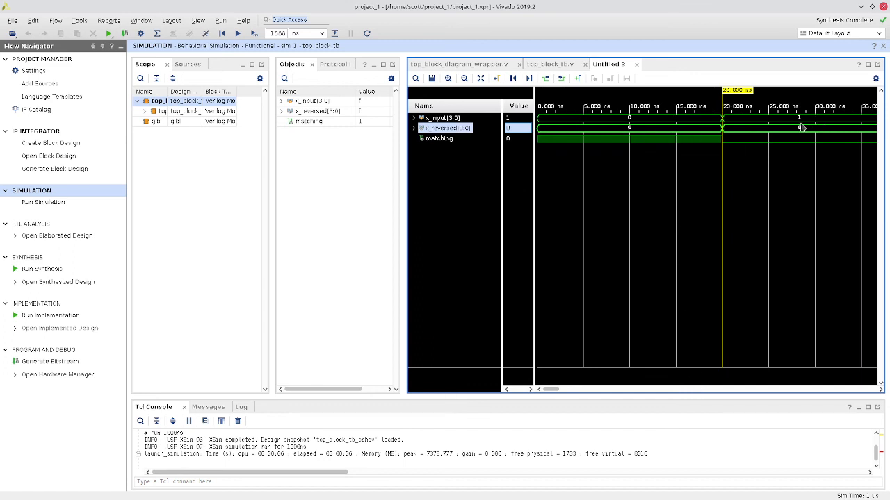
pyautogui.click(881, 390)
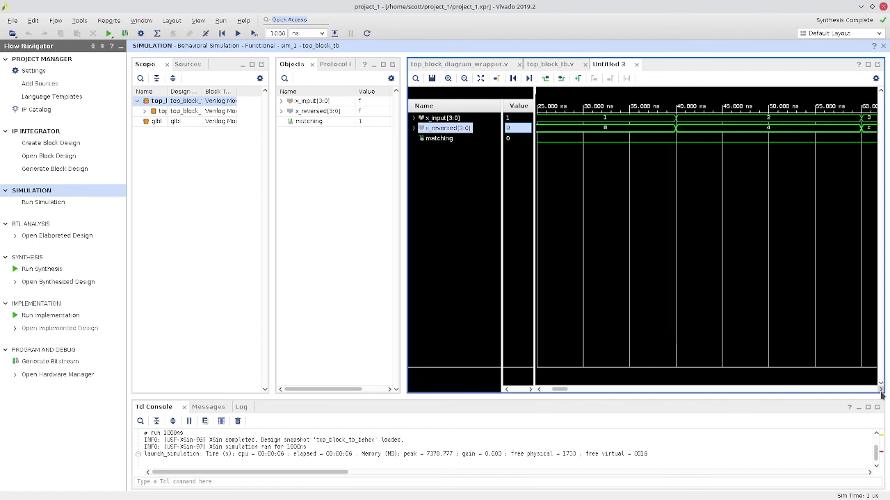
pyautogui.click(881, 391)
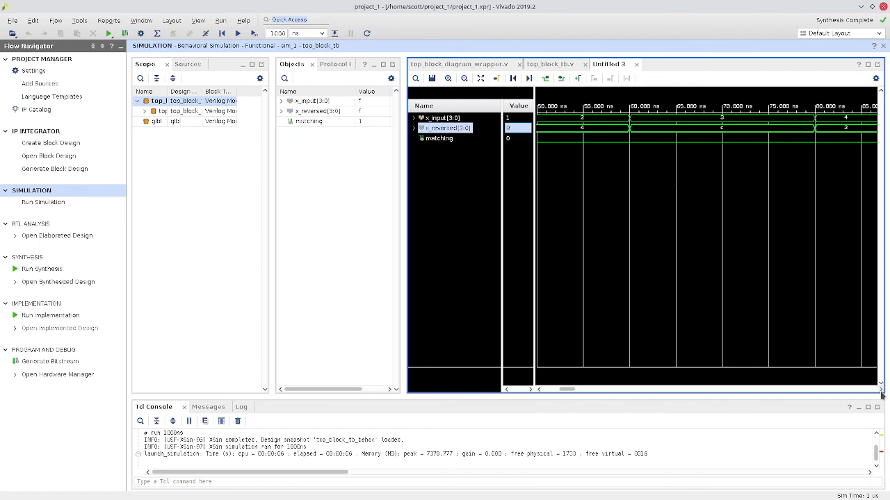
pyautogui.click(880, 390)
pyautogui.click(880, 391)
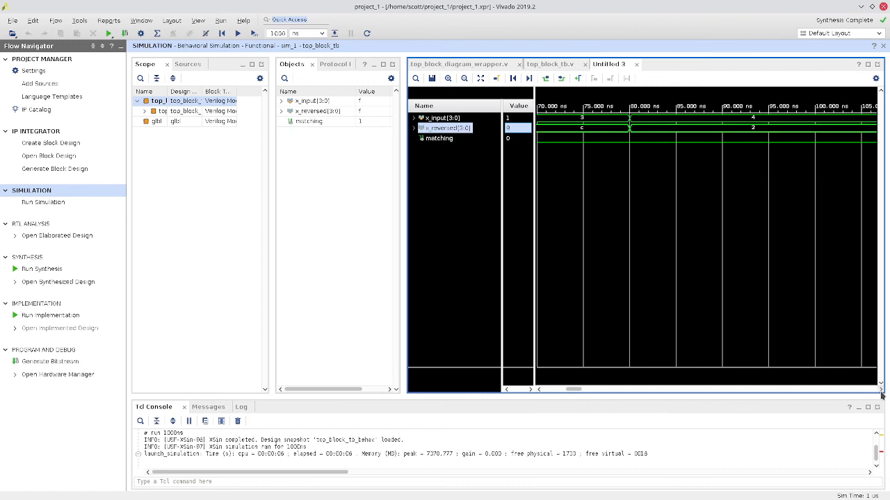
pyautogui.click(881, 391)
pyautogui.click(881, 390)
pyautogui.click(881, 391)
pyautogui.click(880, 391)
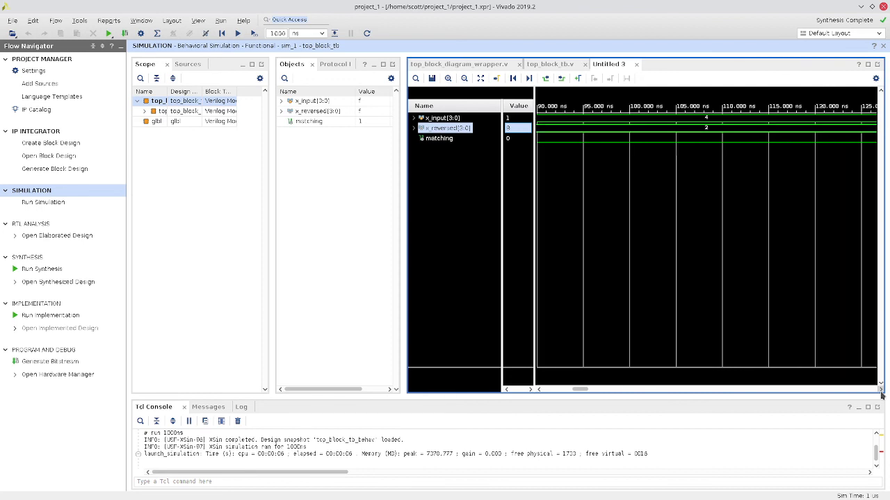
pyautogui.click(881, 391)
pyautogui.click(881, 391)
pyautogui.click(881, 390)
pyautogui.click(881, 391)
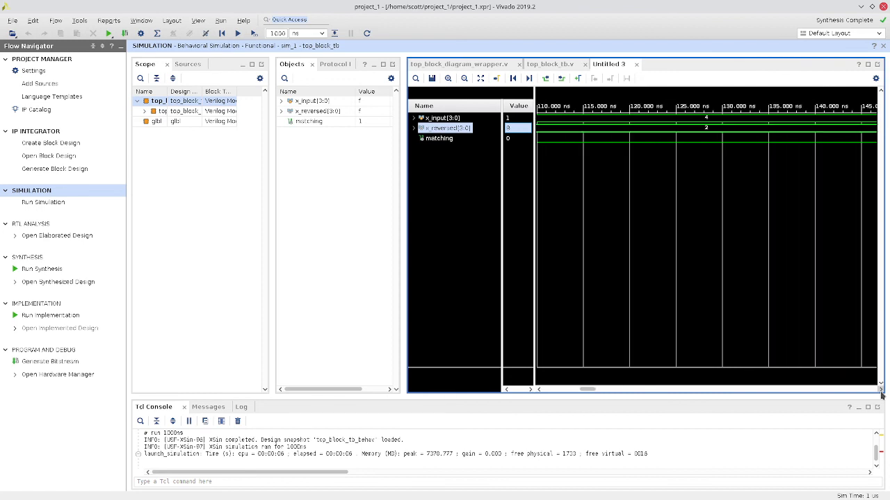
pyautogui.click(880, 391)
pyautogui.click(880, 390)
pyautogui.click(880, 390)
pyautogui.click(881, 390)
pyautogui.click(880, 390)
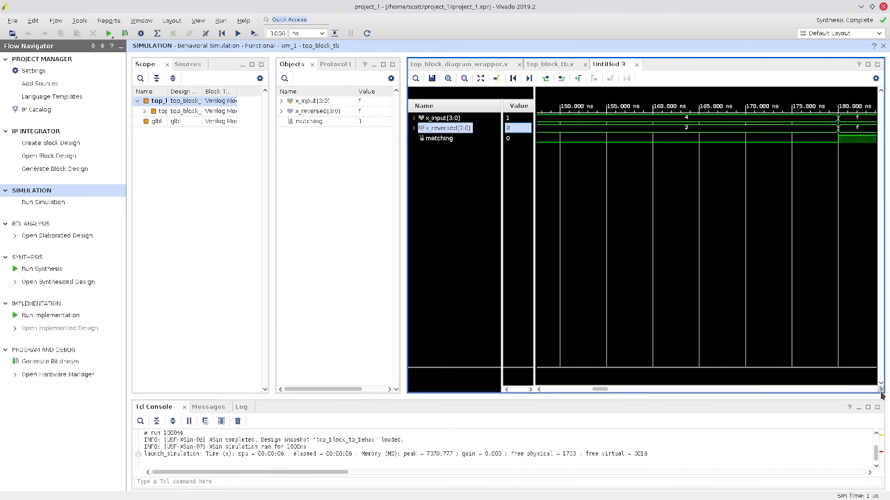
pyautogui.click(880, 391)
pyautogui.click(881, 390)
pyautogui.click(880, 390)
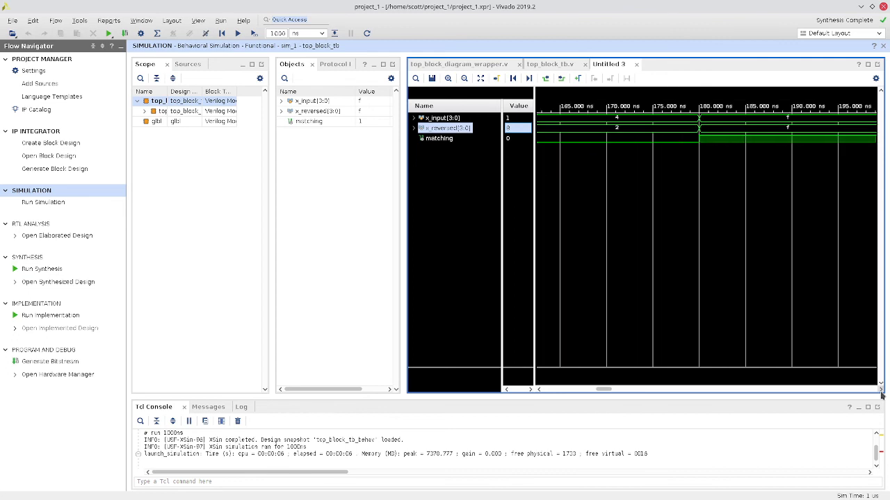
pyautogui.click(745, 136)
pyautogui.click(881, 390)
pyautogui.click(880, 391)
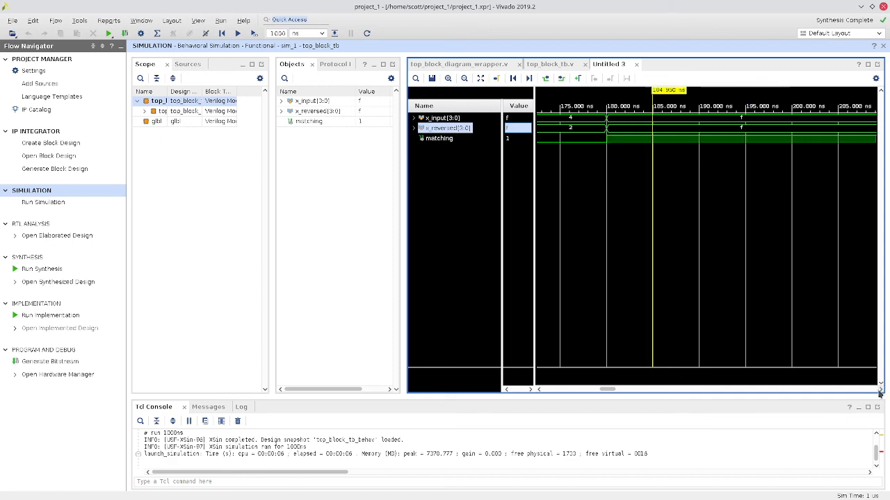
pyautogui.click(479, 78)
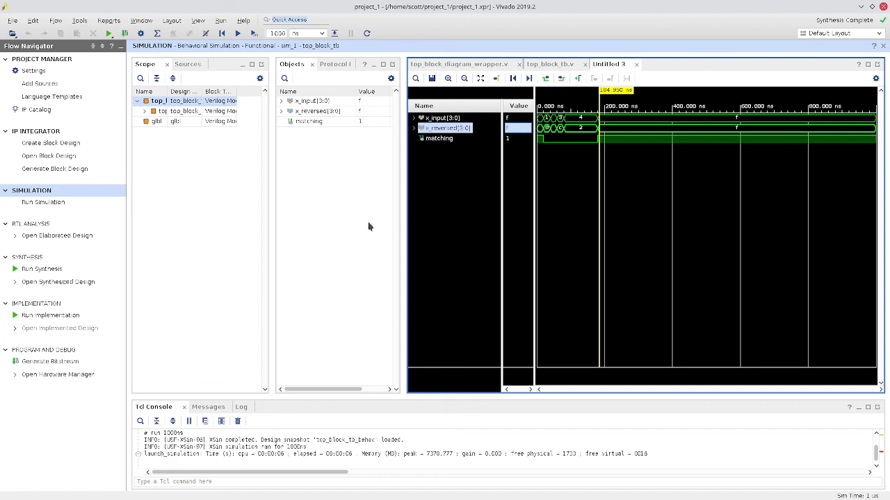
# Review the second initial block in top_block_tb.v and run the implementation.
pyautogui.click(455, 66)
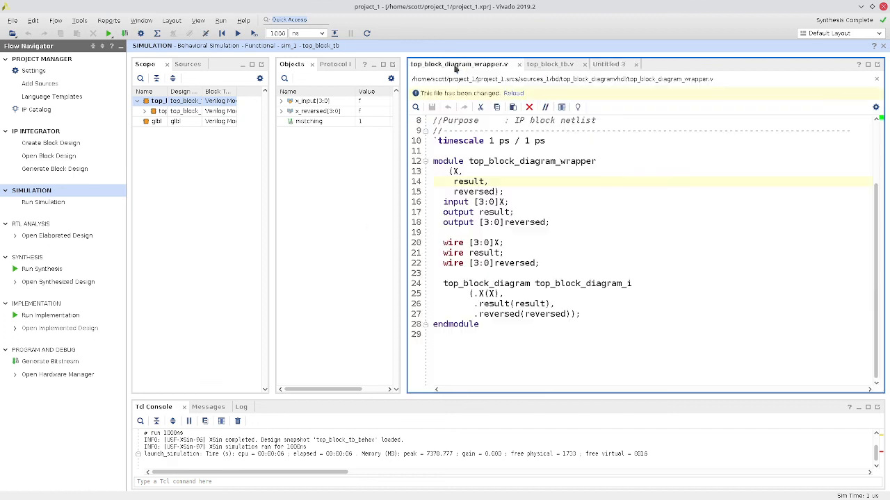
pyautogui.click(549, 64)
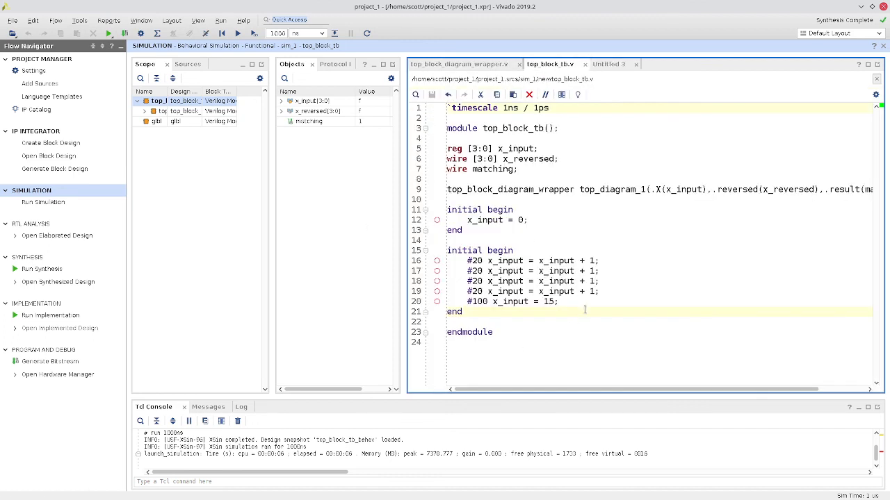
pyautogui.moveTo(584, 309); pyautogui.dragTo(410, 250)
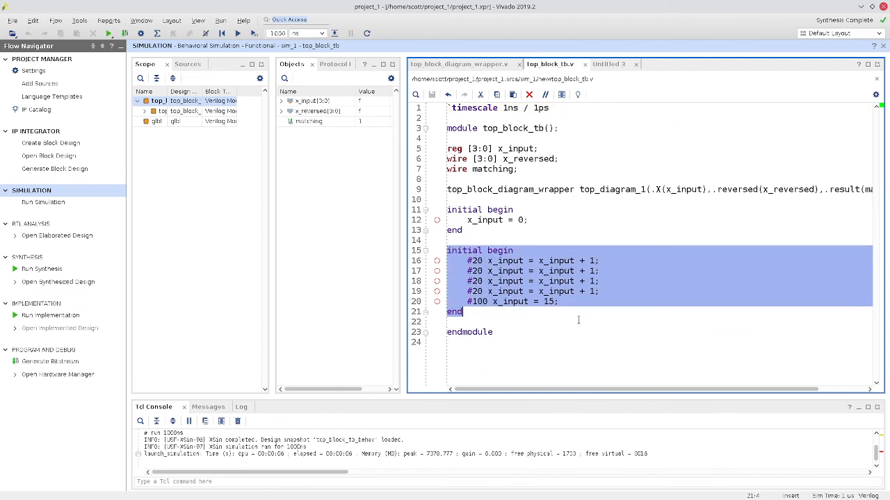
pyautogui.click(61, 320)
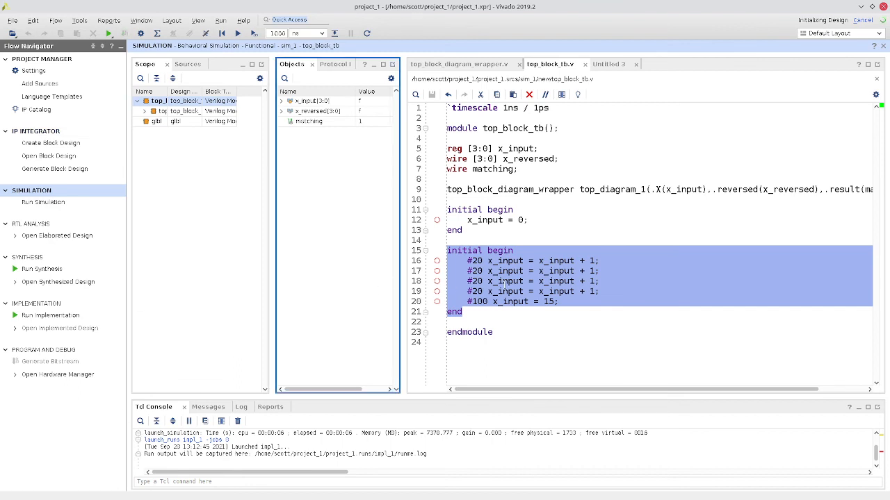
# Review the whole top_block_tb testbench code and compare it with the simulated waveform.
pyautogui.moveTo(560, 352); pyautogui.dragTo(399, 86)
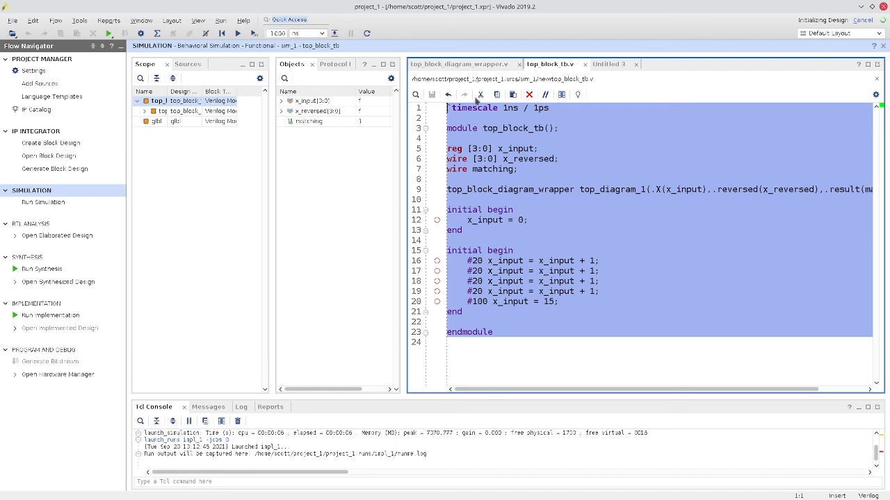
pyautogui.click(514, 153)
pyautogui.click(601, 64)
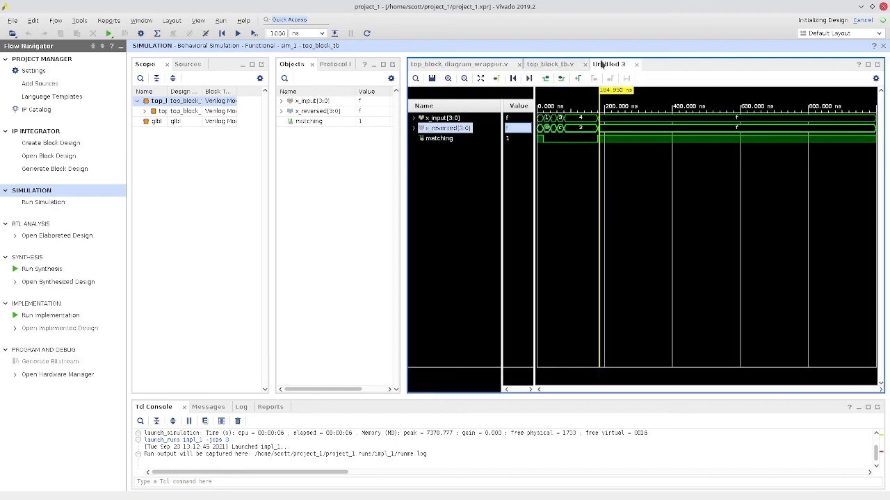
pyautogui.click(549, 64)
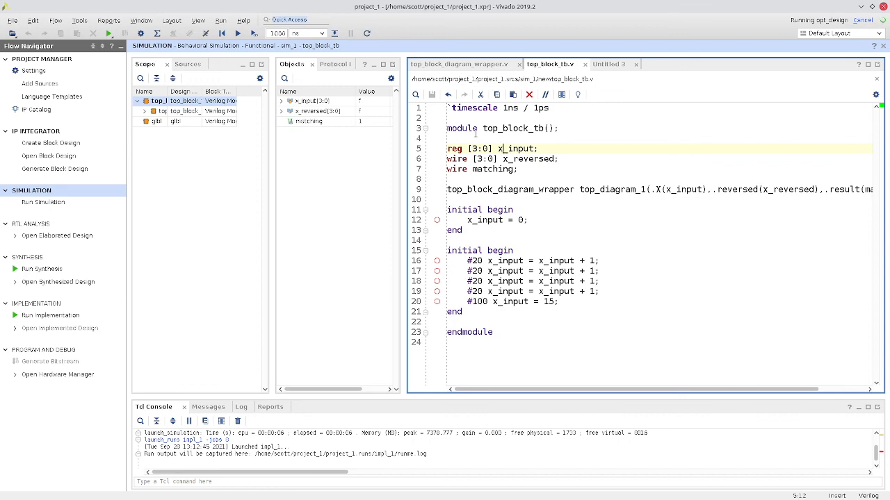
pyautogui.moveTo(476, 135); pyautogui.dragTo(476, 216)
pyautogui.click(480, 312)
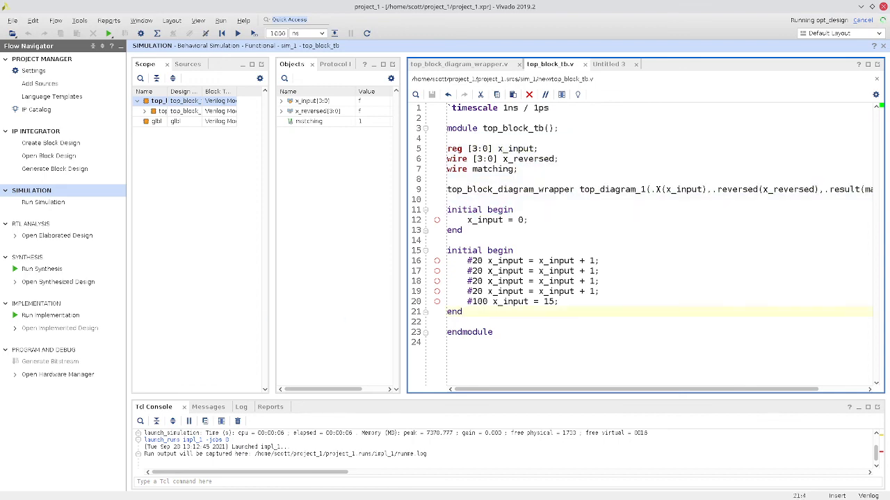